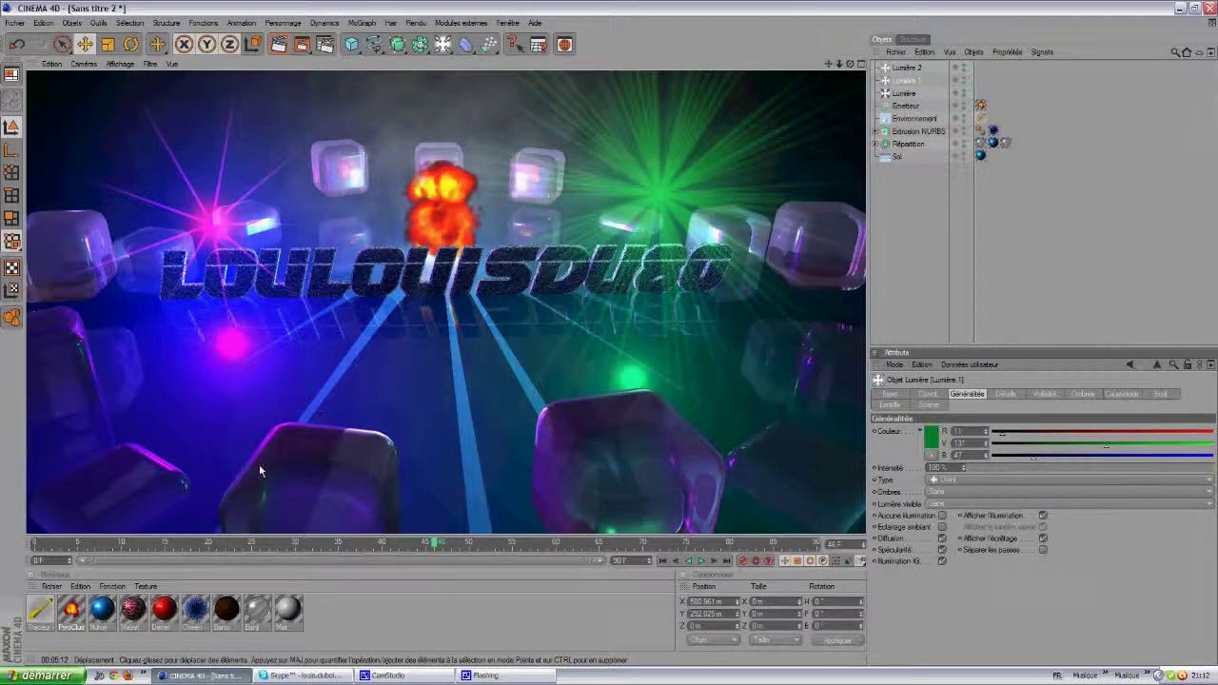
Play the finished name-text scene's animation in the editor, then stop it near frame 87
click(702, 561)
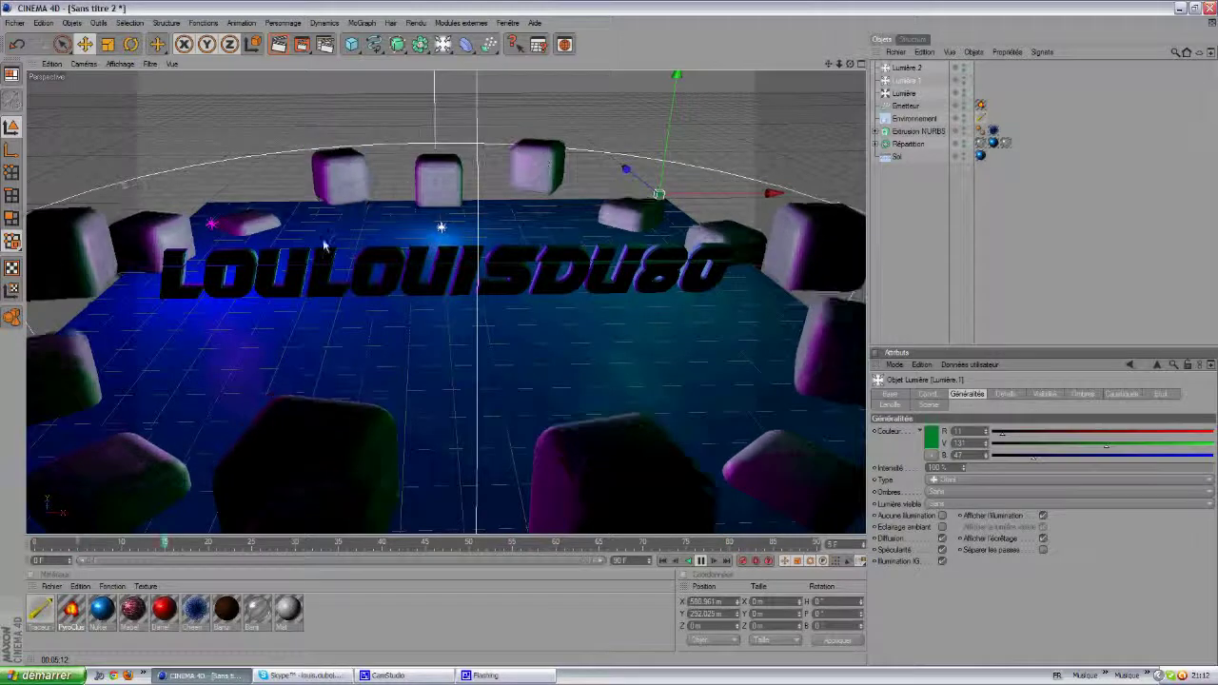
click(702, 560)
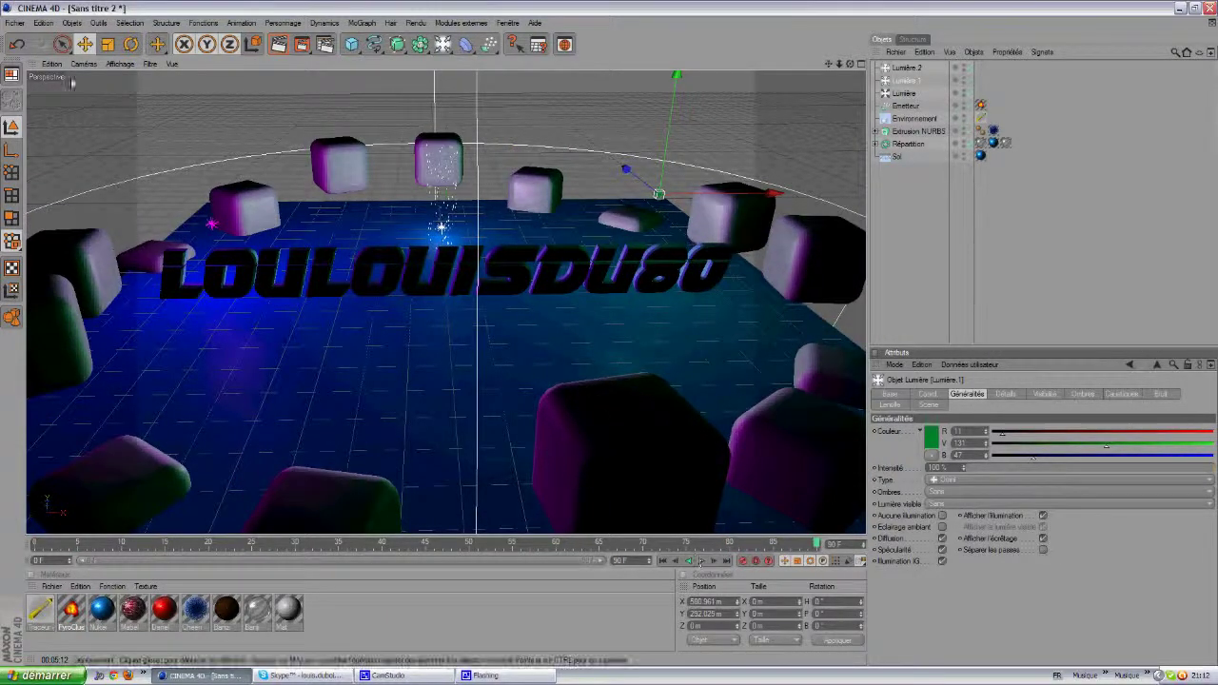
click(14, 23)
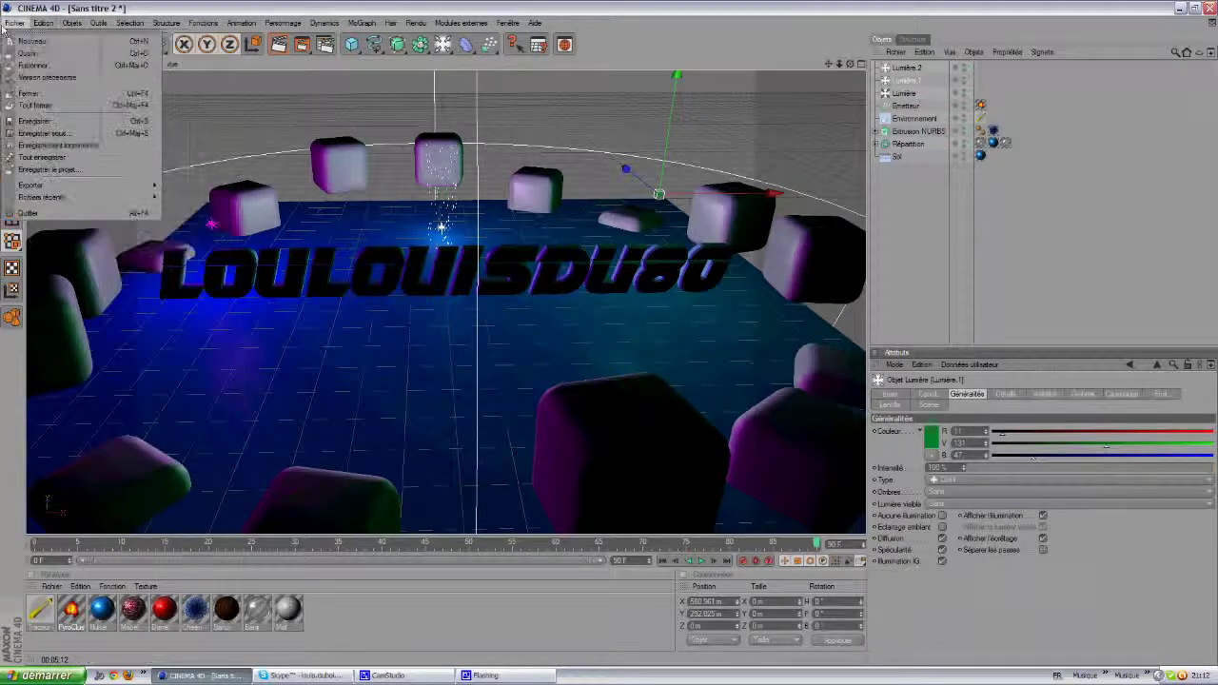
In a new scene, set render output to HDV/HDTV 720 29.97 (1280×720) rendering all frames
click(32, 41)
click(325, 43)
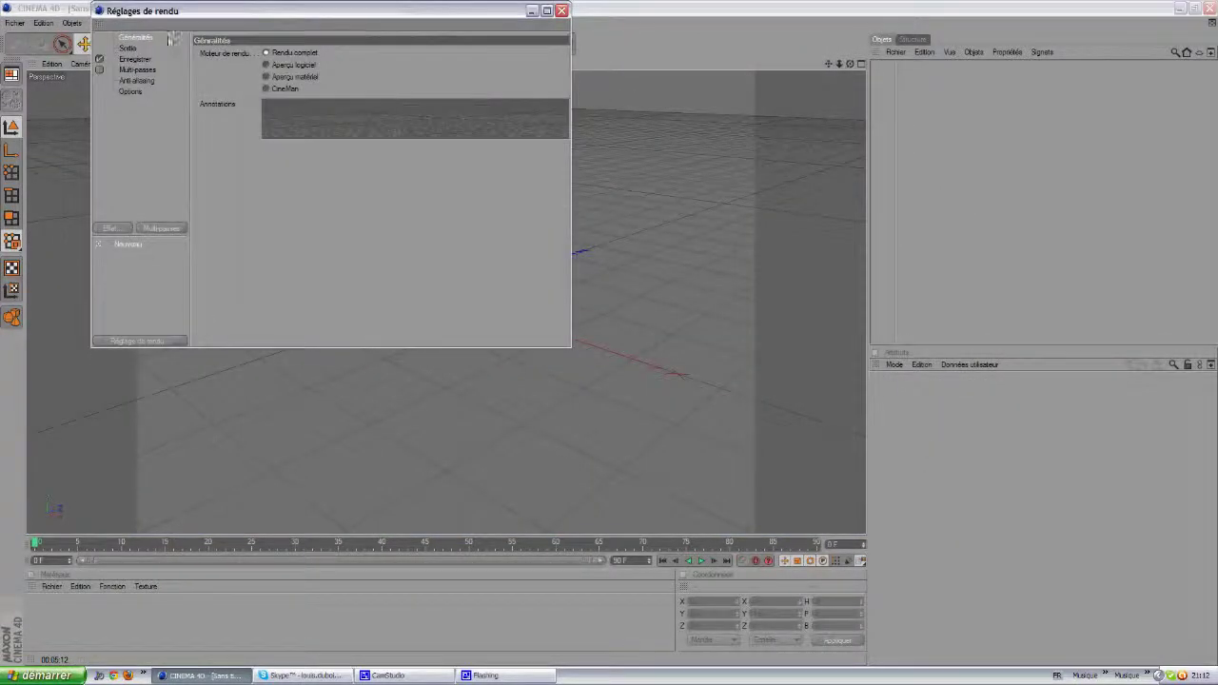
click(128, 48)
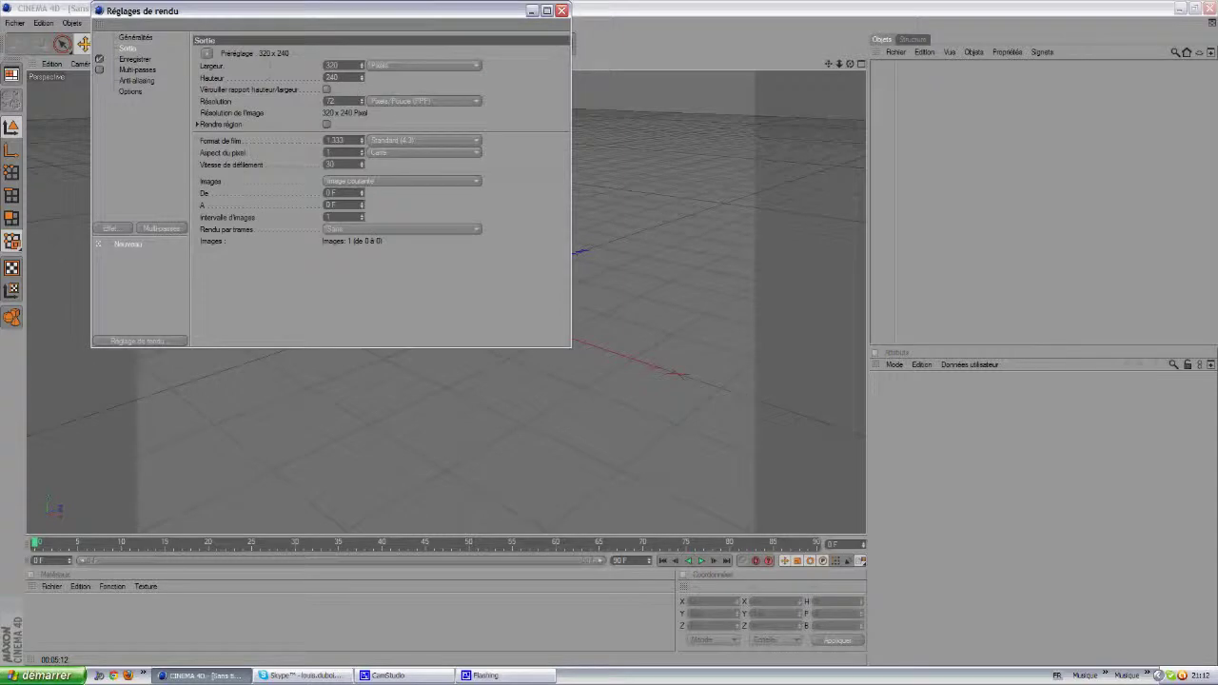
click(206, 54)
mouse_move(228, 89)
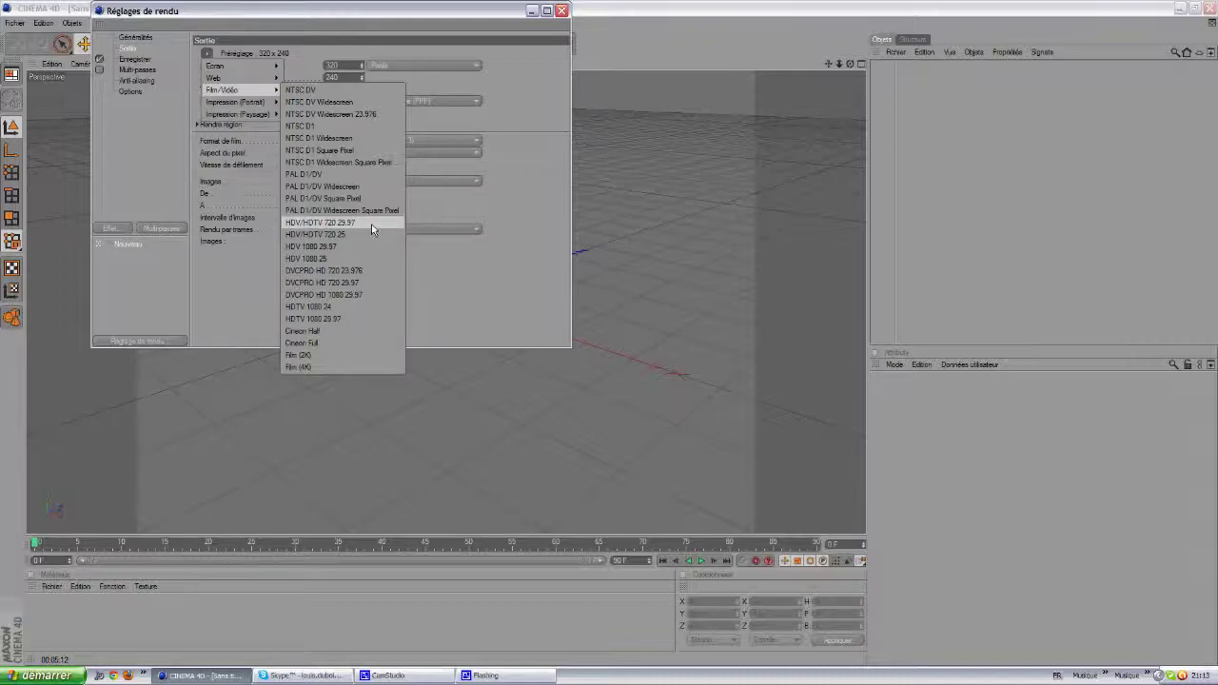
click(371, 224)
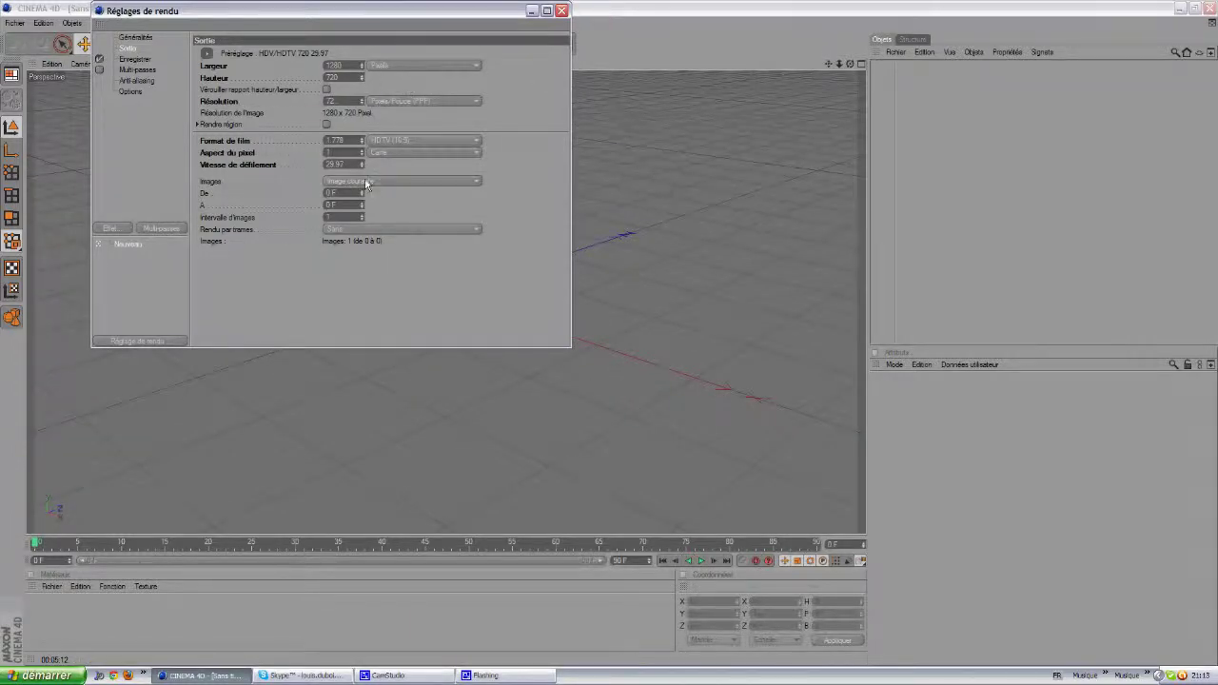
click(362, 183)
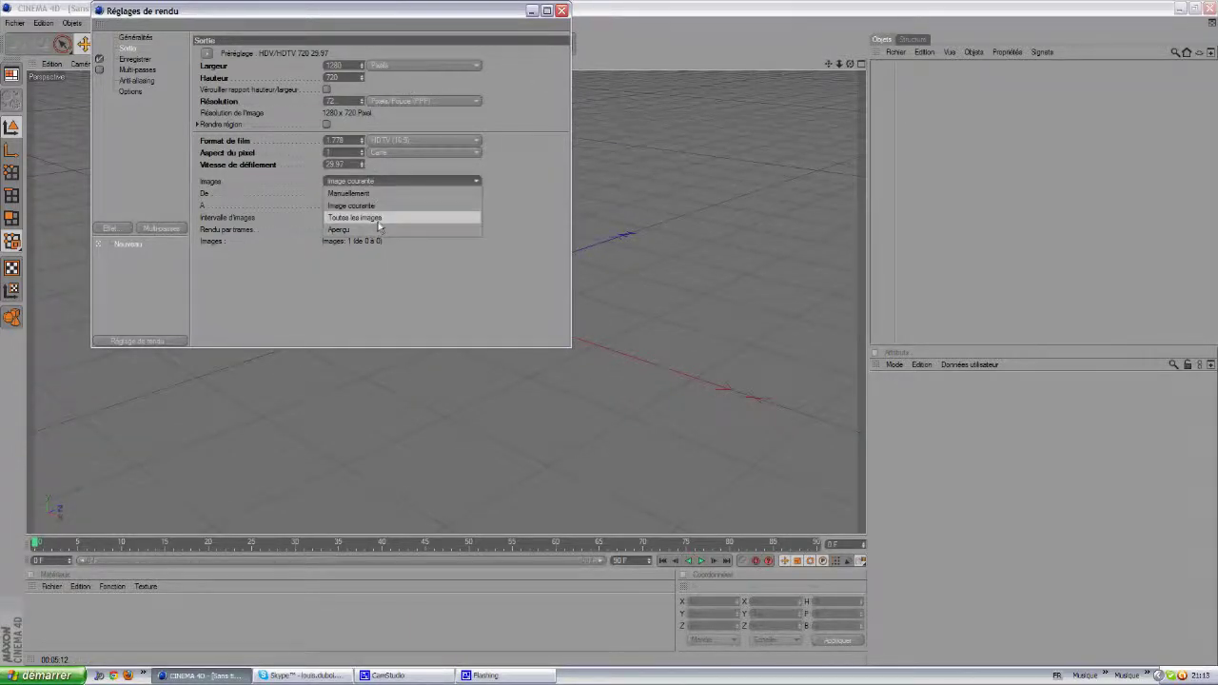
click(380, 219)
Browse the render save path to Bureau > Musique, then cancel the dialog
click(134, 60)
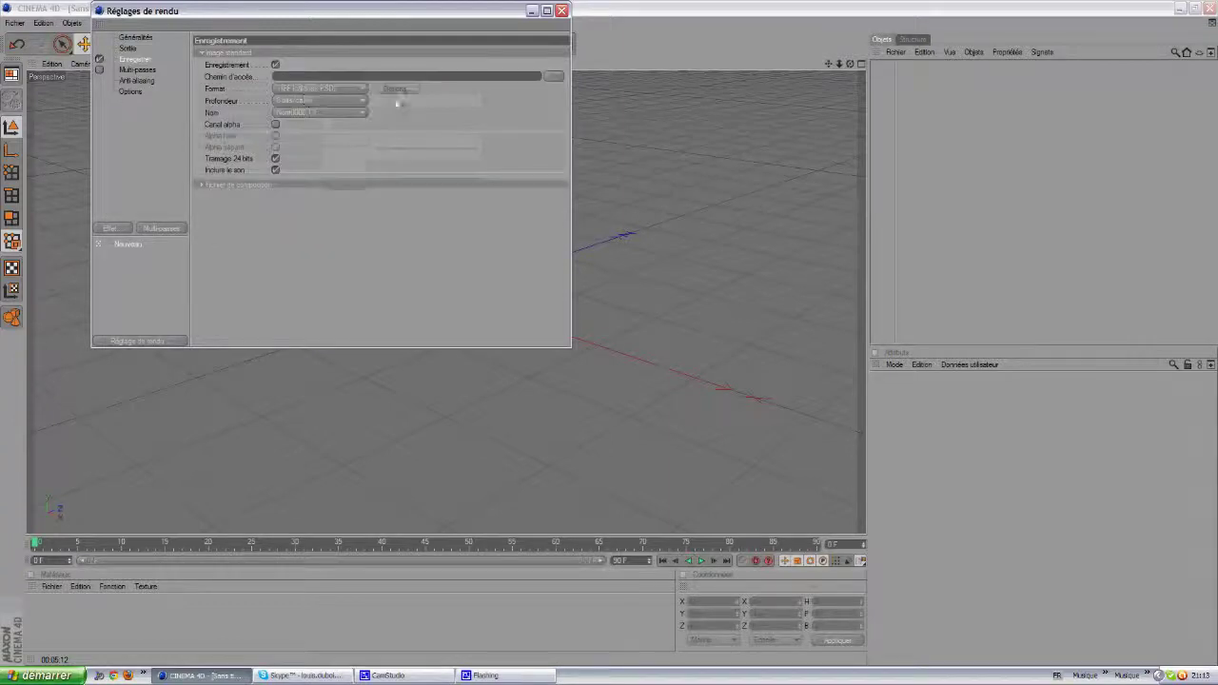
click(552, 75)
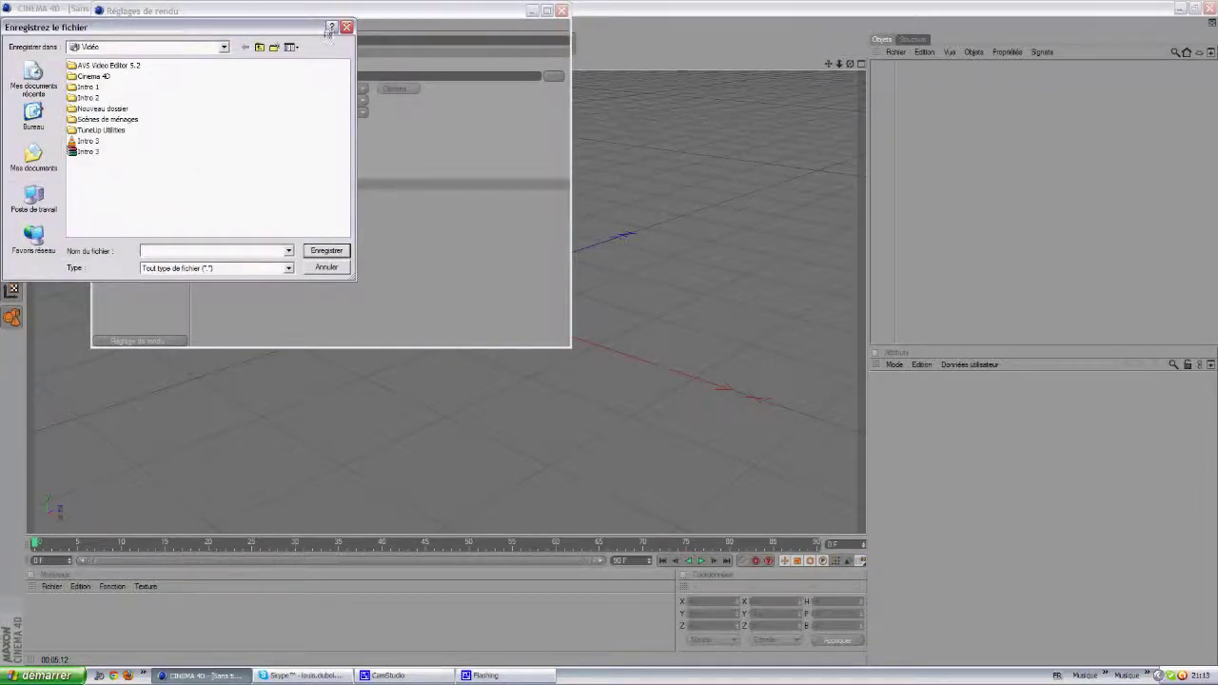
click(45, 124)
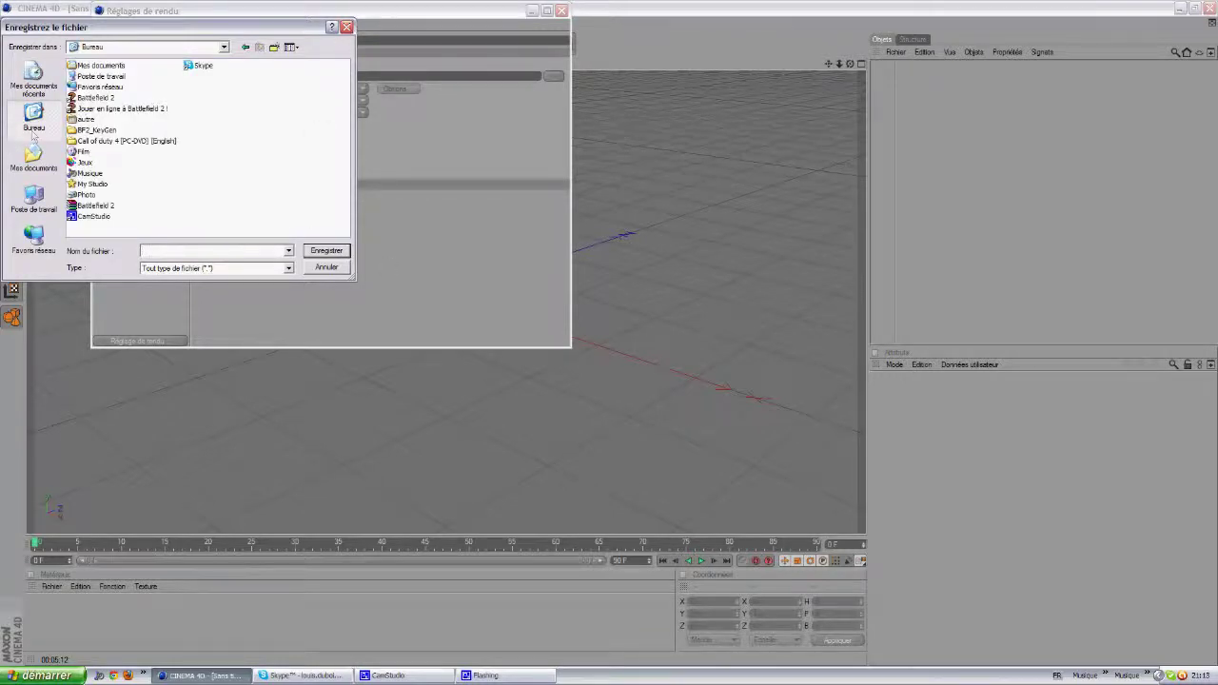
double_click(84, 175)
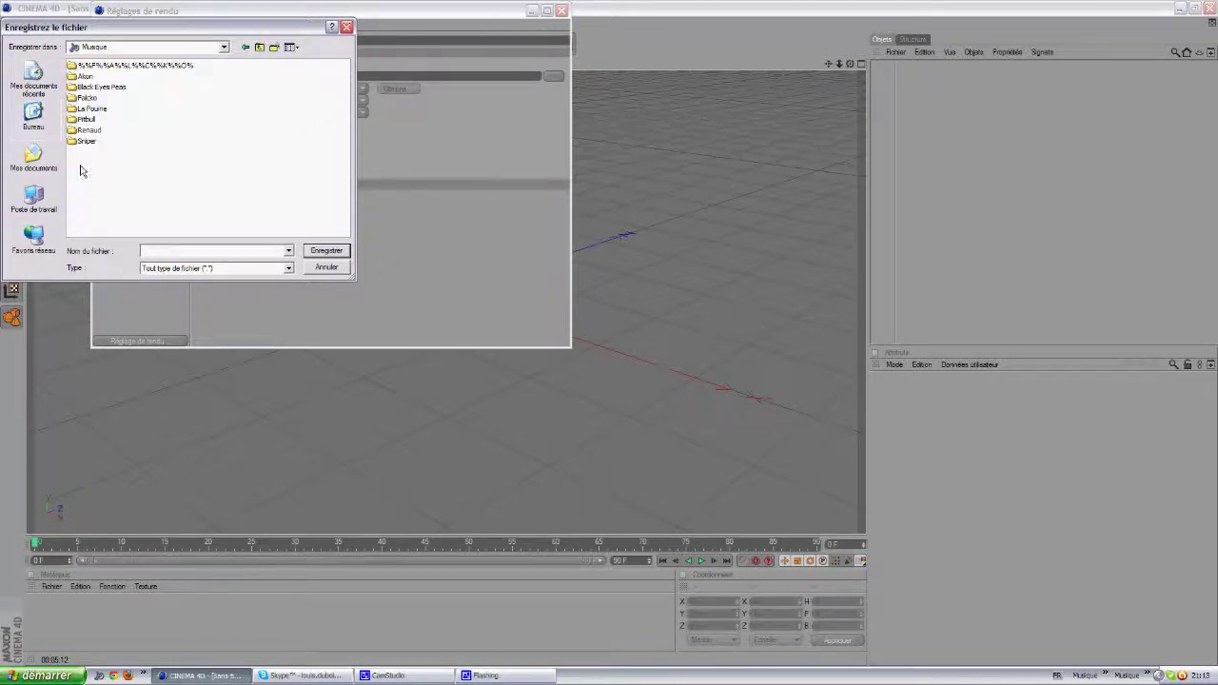
click(347, 28)
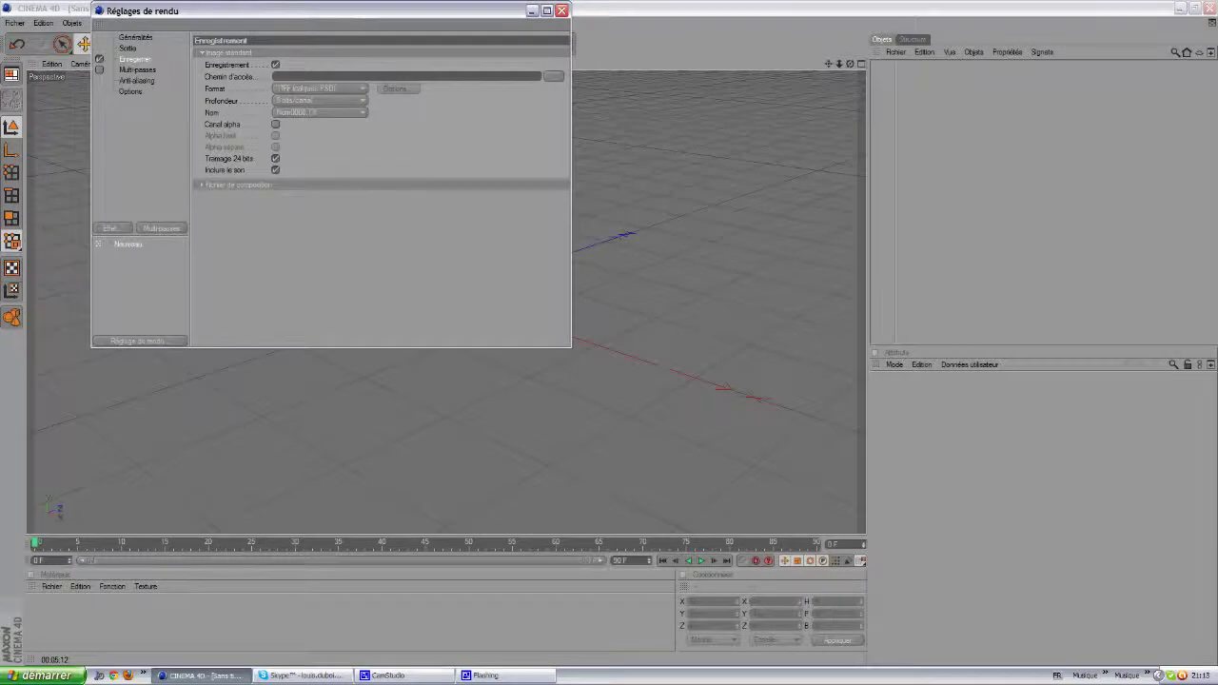
Set the render save format to Film AVI
click(324, 90)
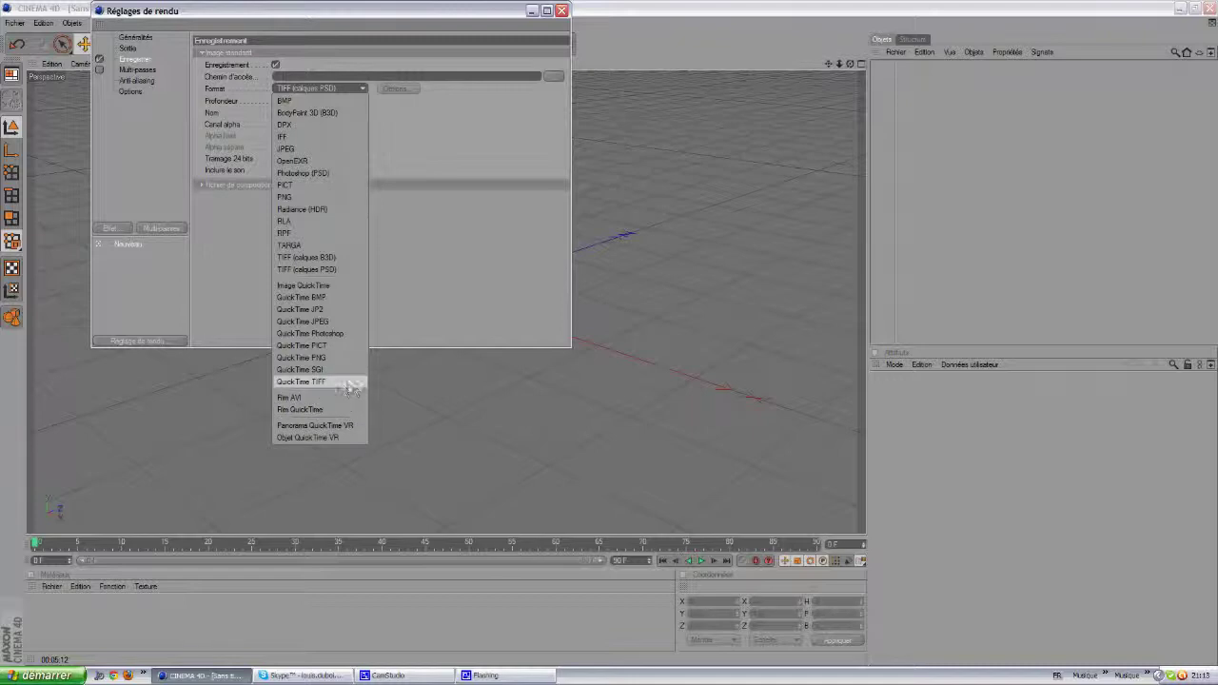
click(324, 397)
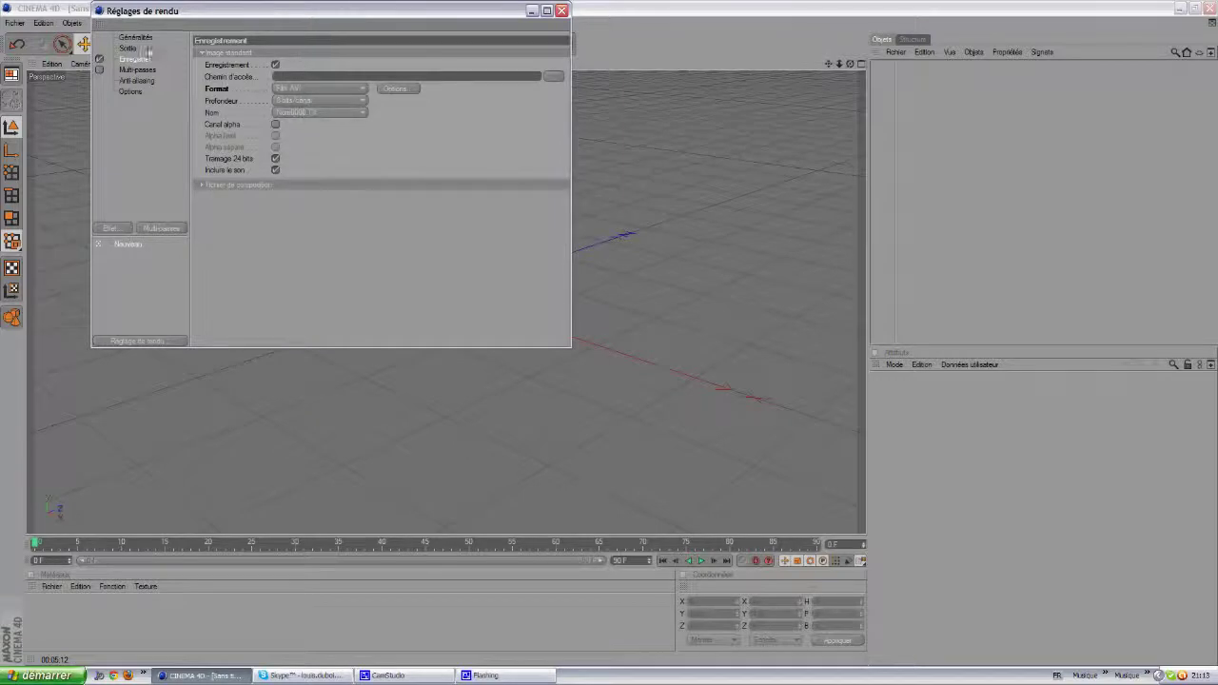
click(134, 69)
click(144, 81)
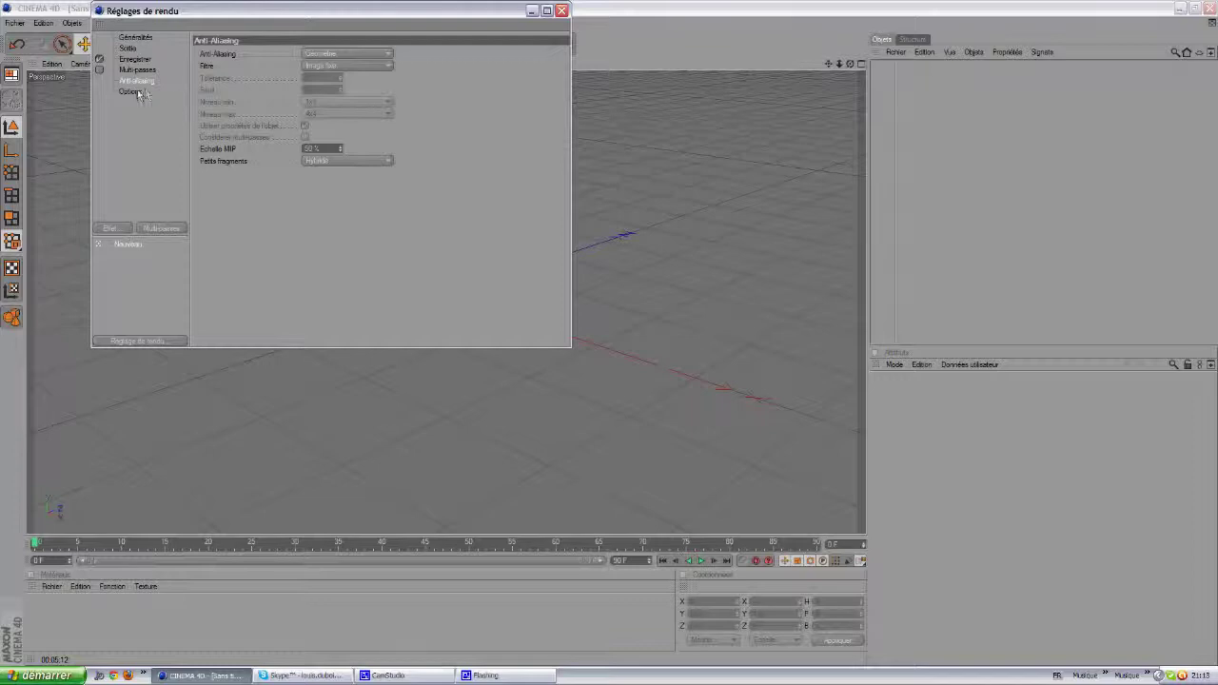
Set anti-aliasing to Meilleur with the Animation filter and 2x2 maximum level, then close render settings
click(312, 55)
click(328, 89)
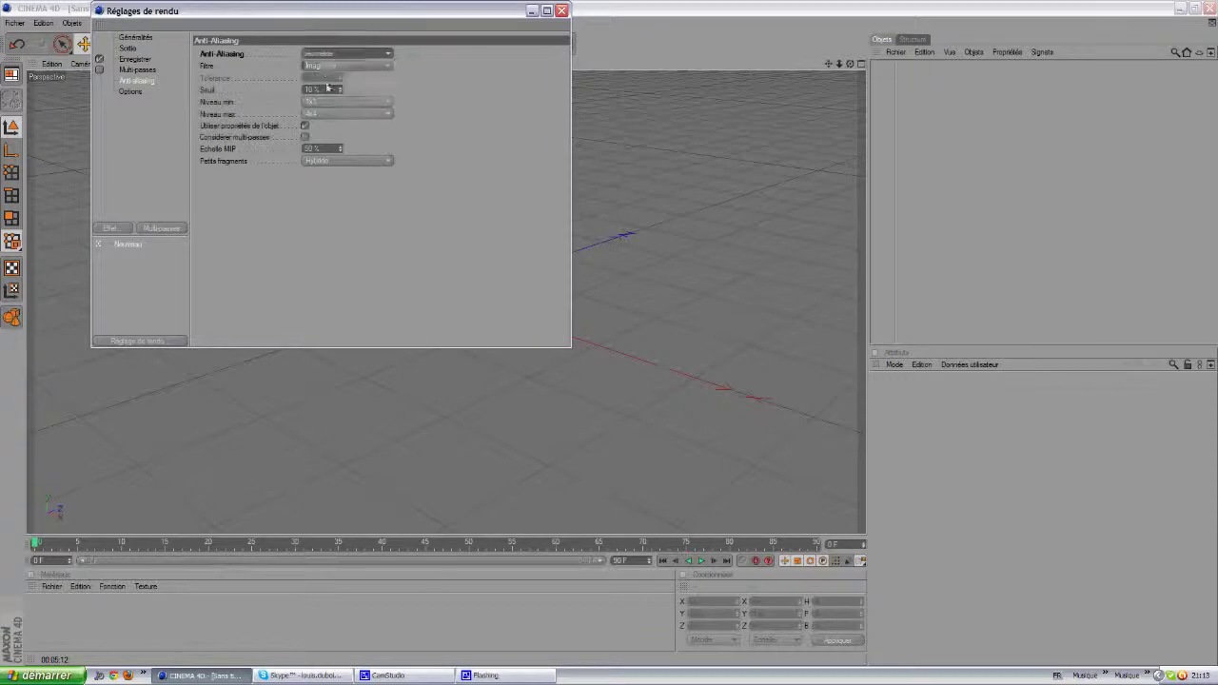
click(321, 67)
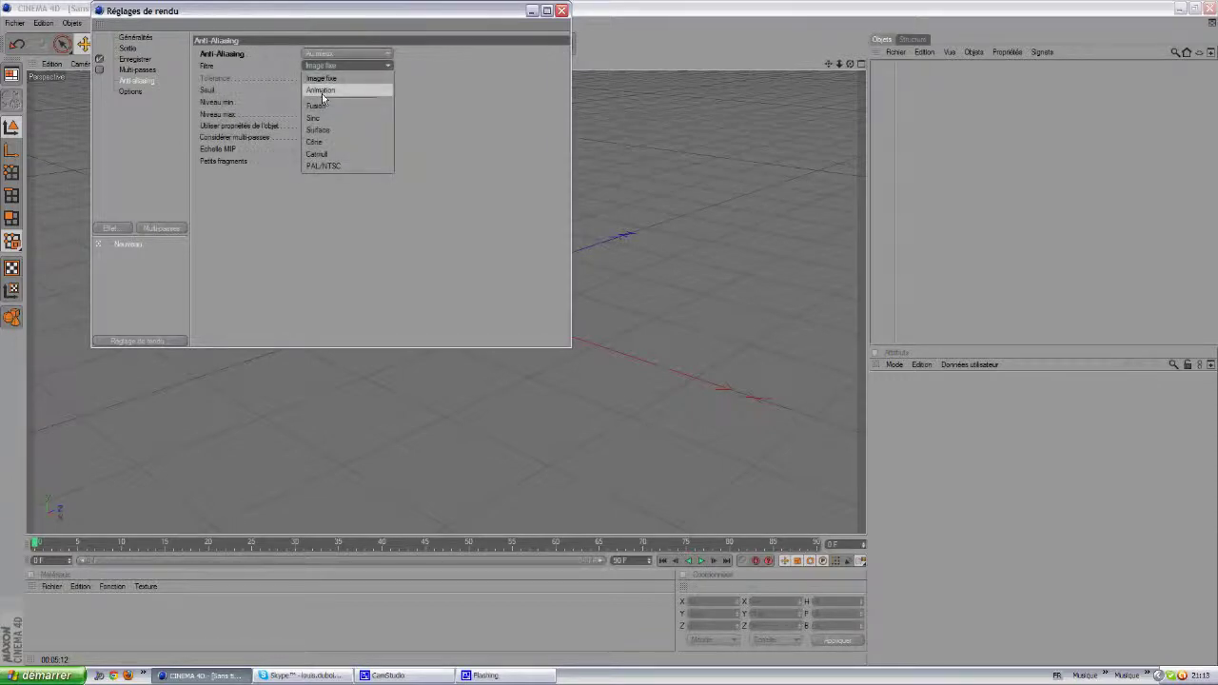
click(322, 90)
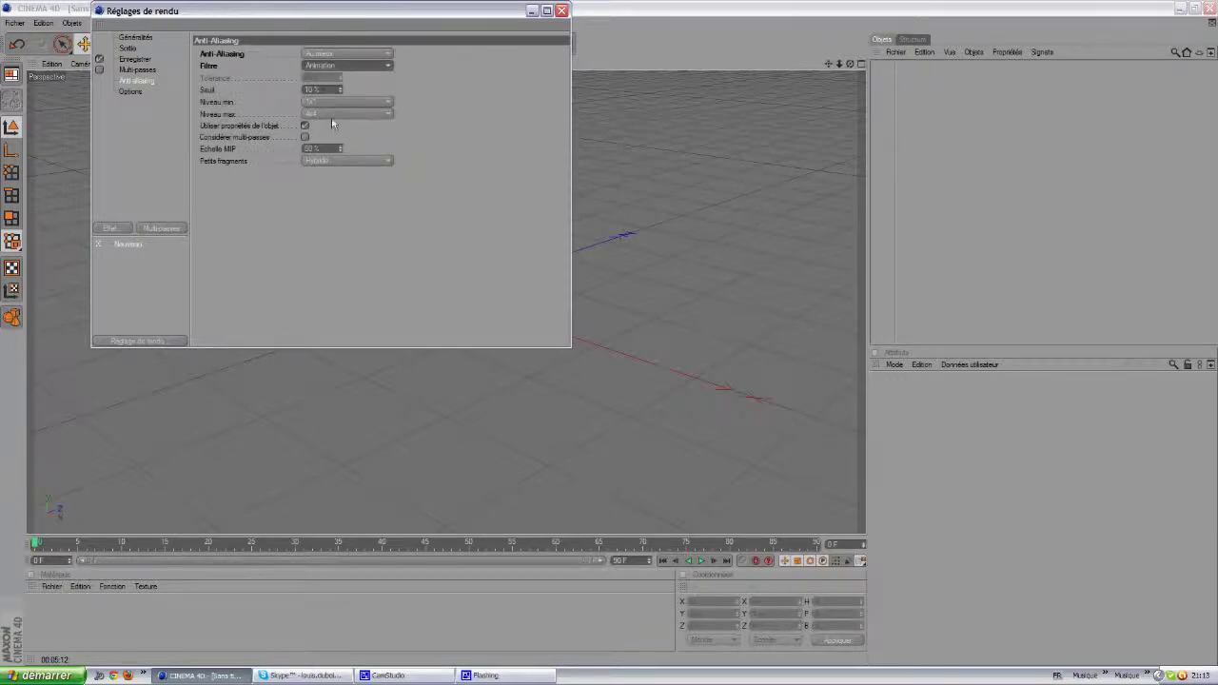
click(333, 114)
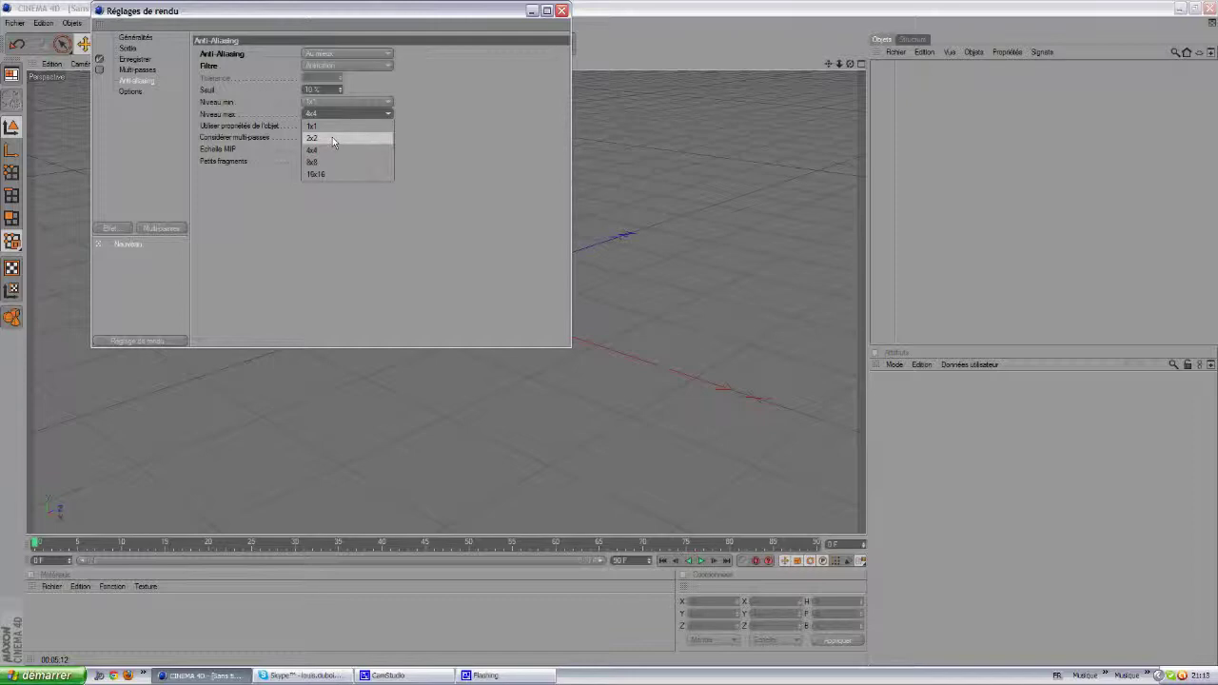
click(333, 139)
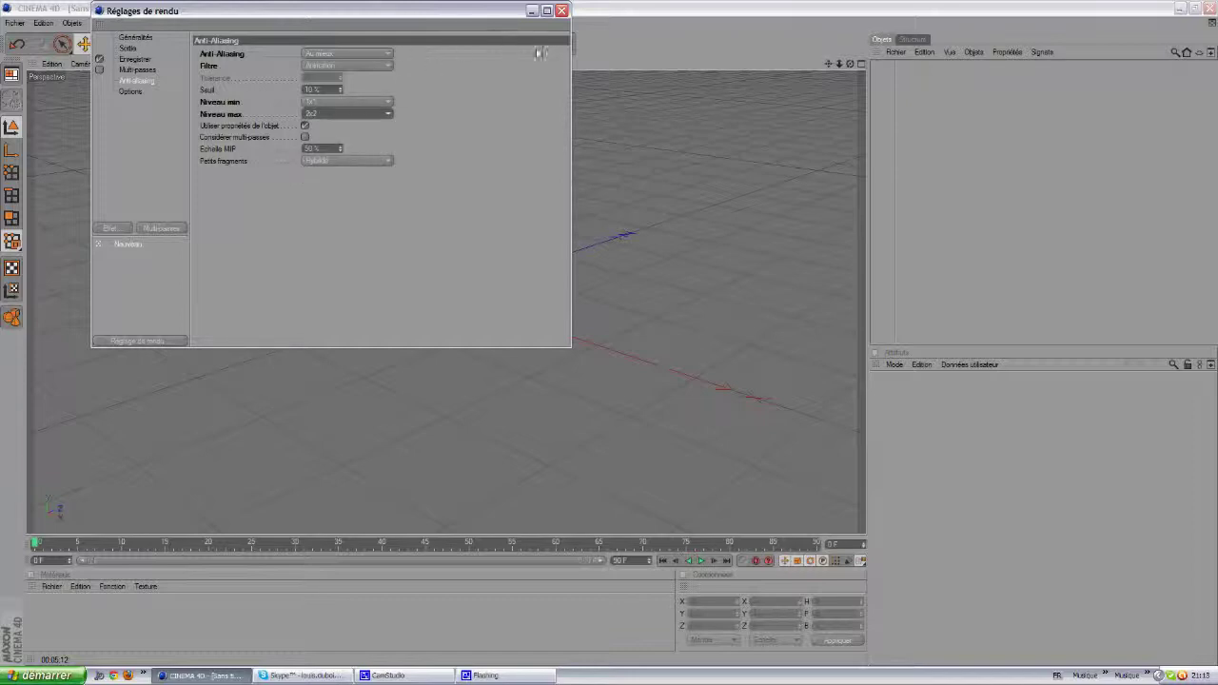
click(563, 11)
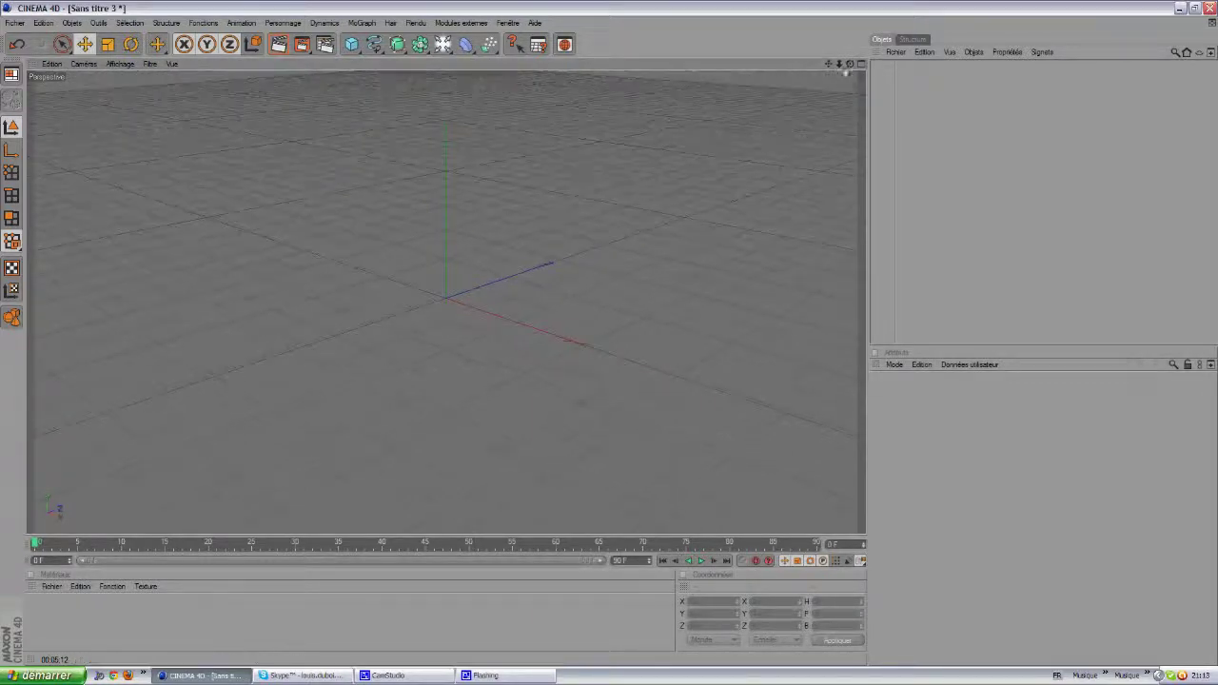
Return to a single low-angle perspective view and add a cube and a target light
click(861, 63)
middle_click(294, 203)
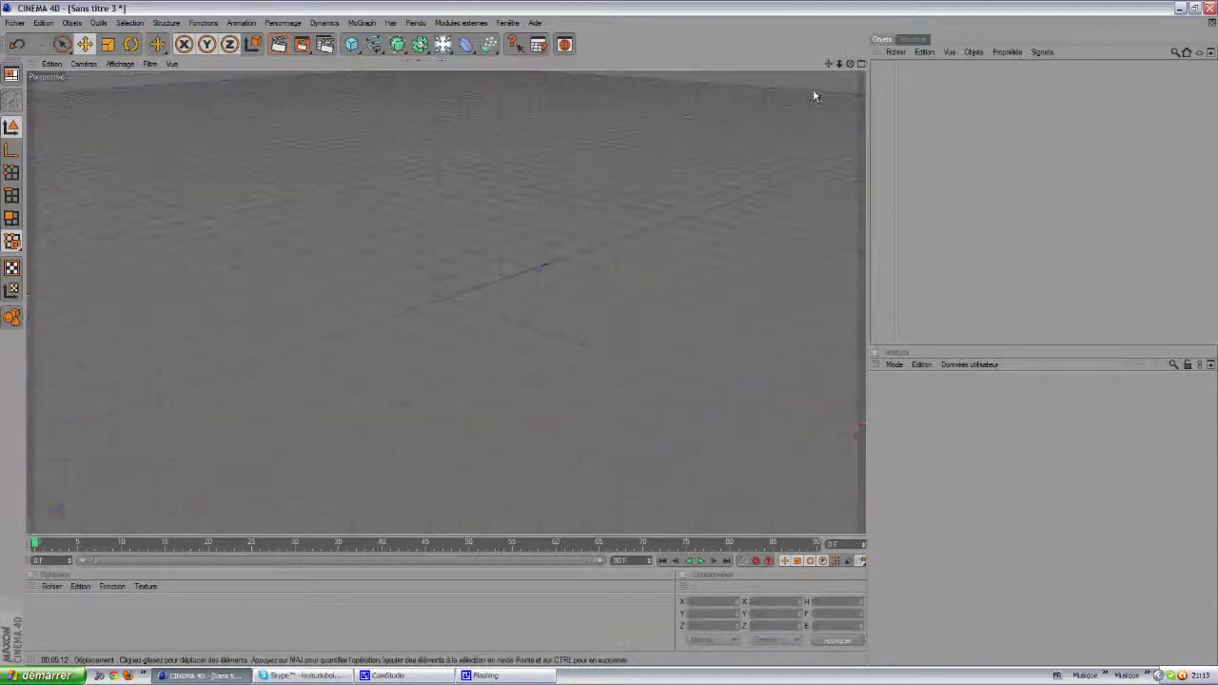
alt+drag(610, 334, 571, 276)
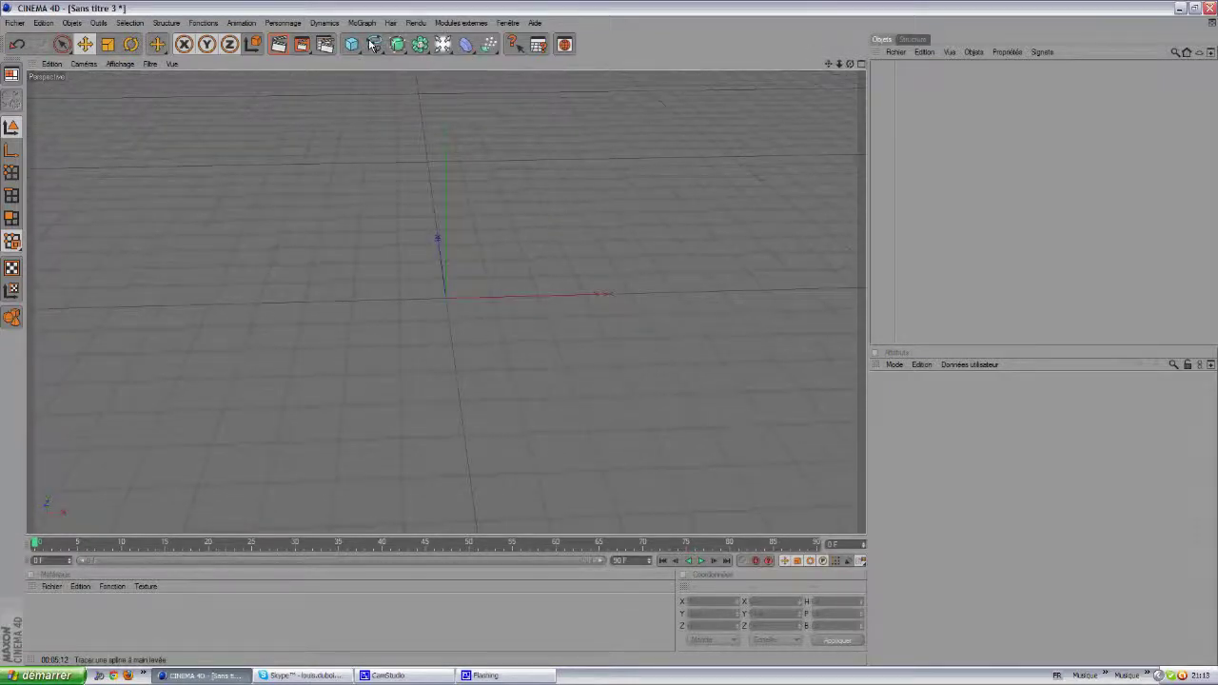
drag(372, 45, 384, 54)
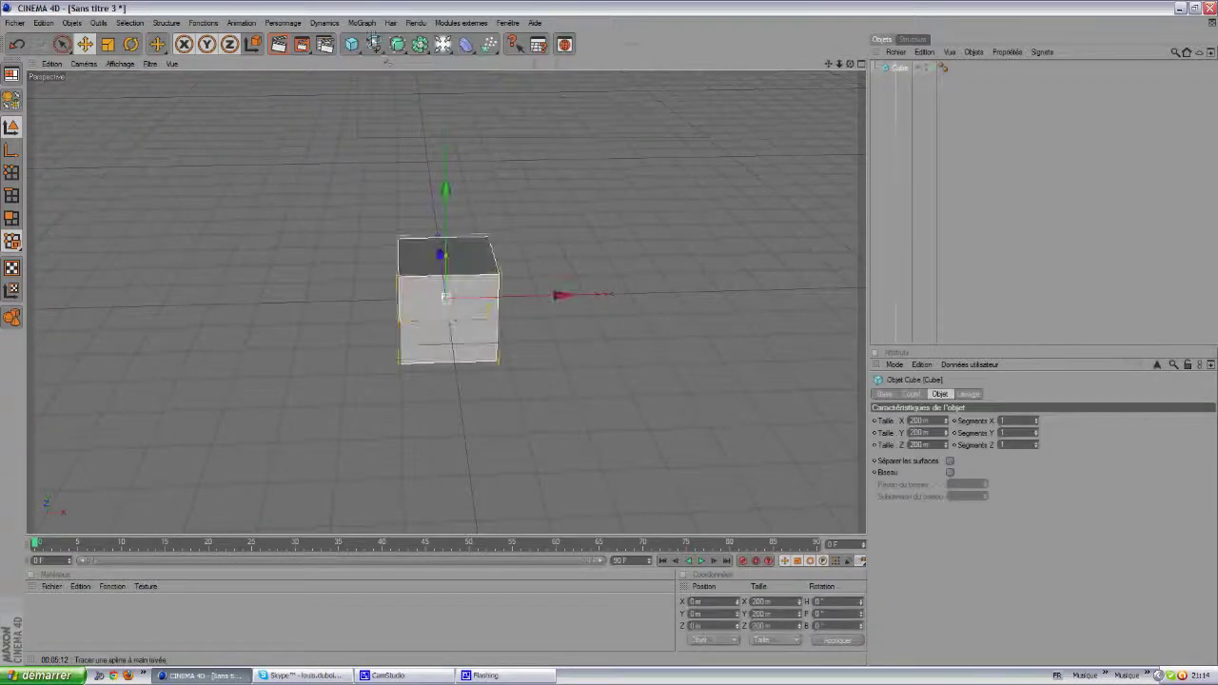
drag(453, 51, 571, 100)
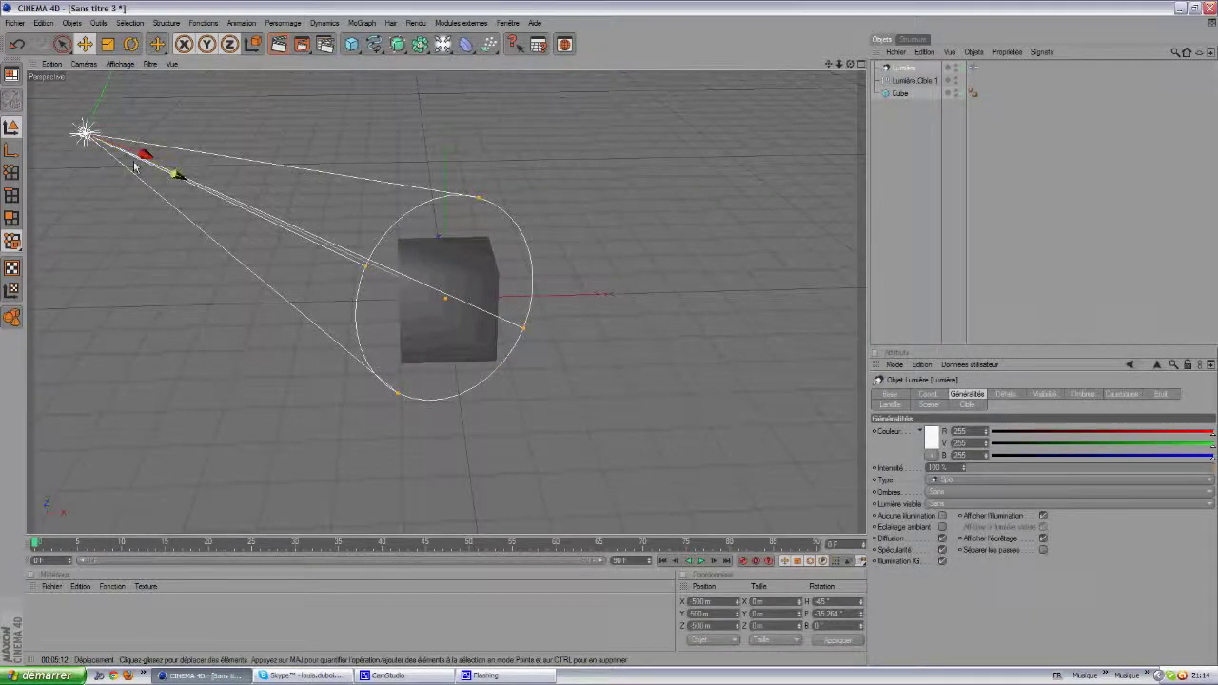
Delete the extra spot light, then add a floor, a Répartition array and a 'Texte' text object
key(Delete)
mouse_move(442, 45)
mouse_down()
mouse_move(550, 129)
mouse_move(565, 105)
mouse_up()
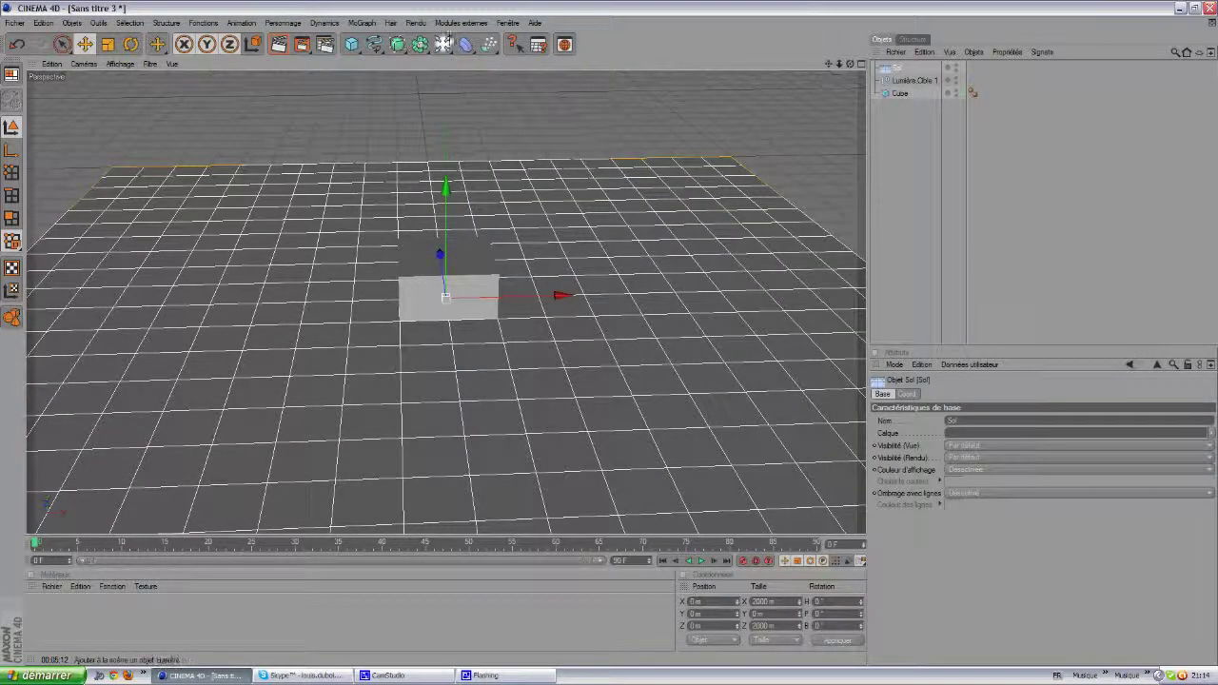
drag(443, 42, 467, 54)
drag(373, 44, 565, 147)
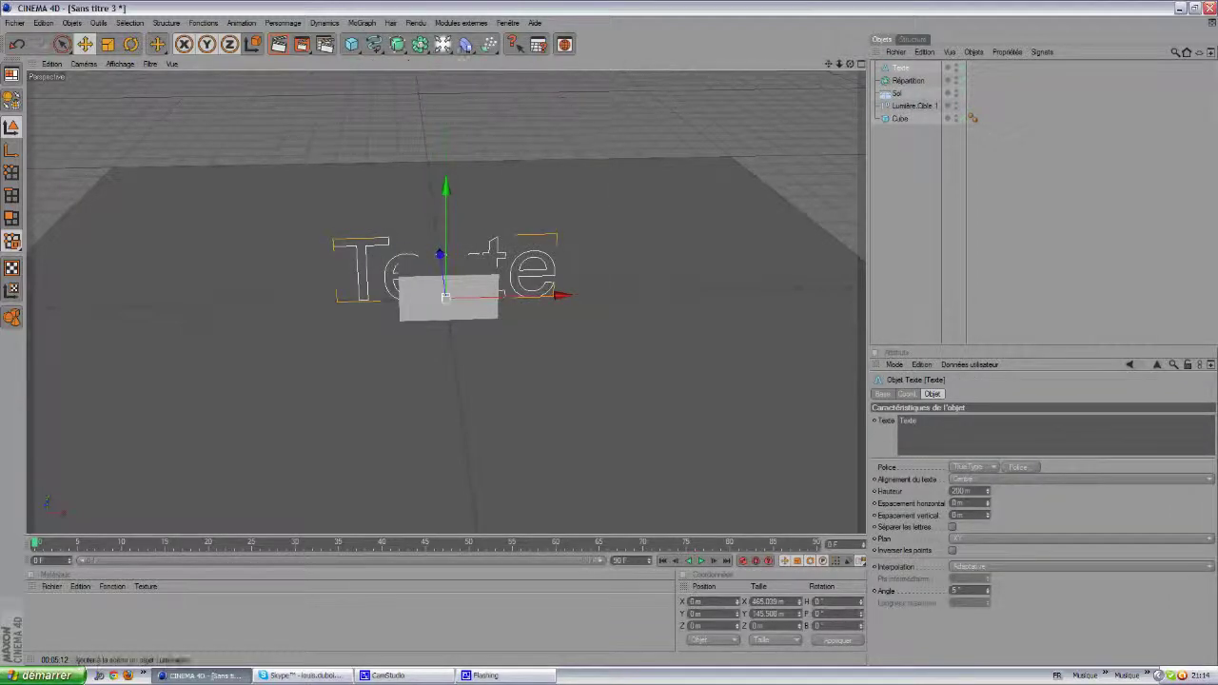
Extrude the Texte text with an Extrusion NURBS and place the cube under the array
drag(400, 44, 565, 63)
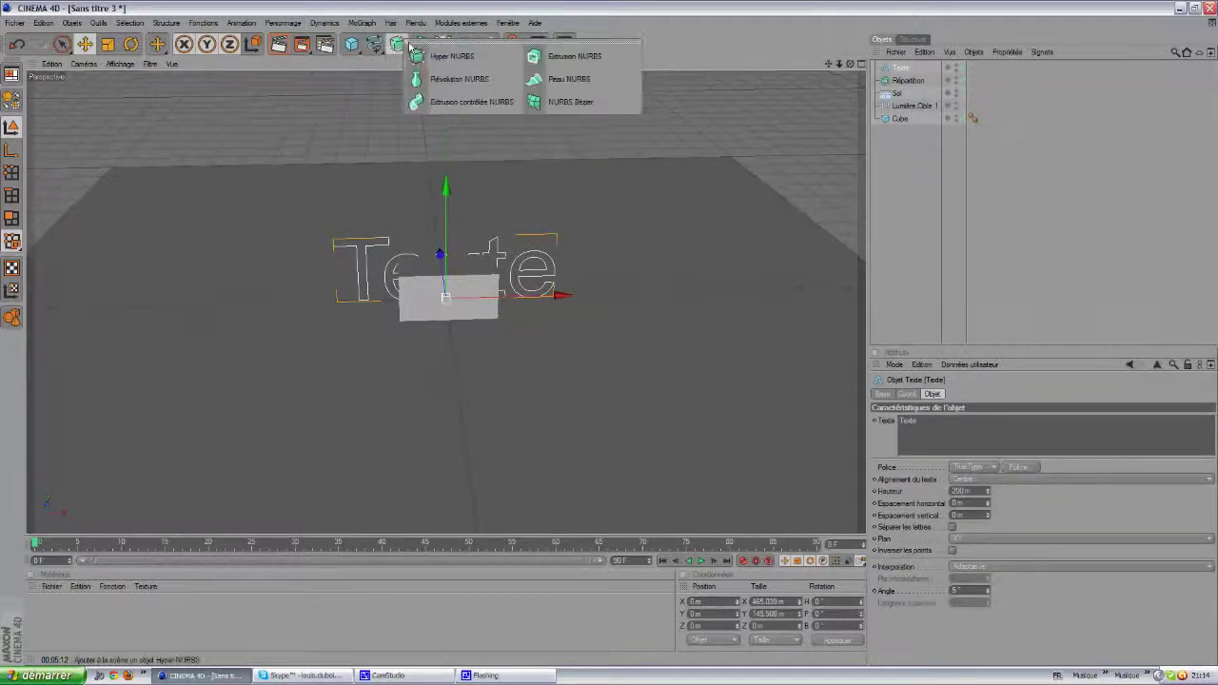
click(567, 59)
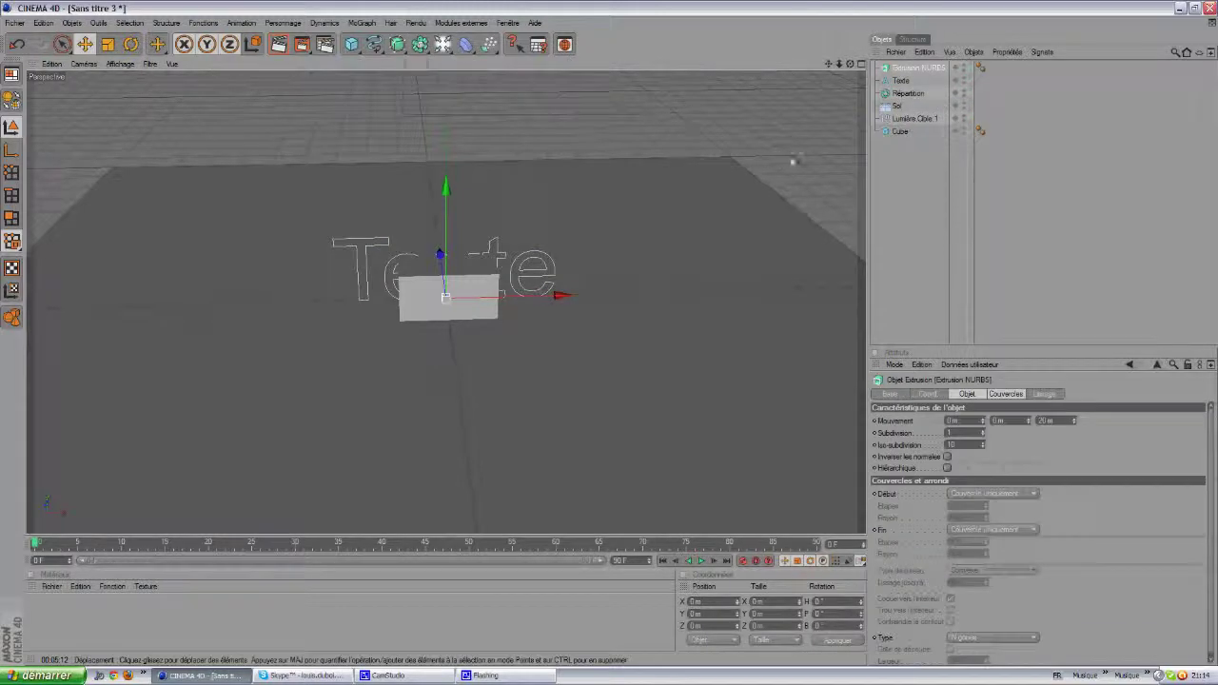
drag(900, 82, 906, 68)
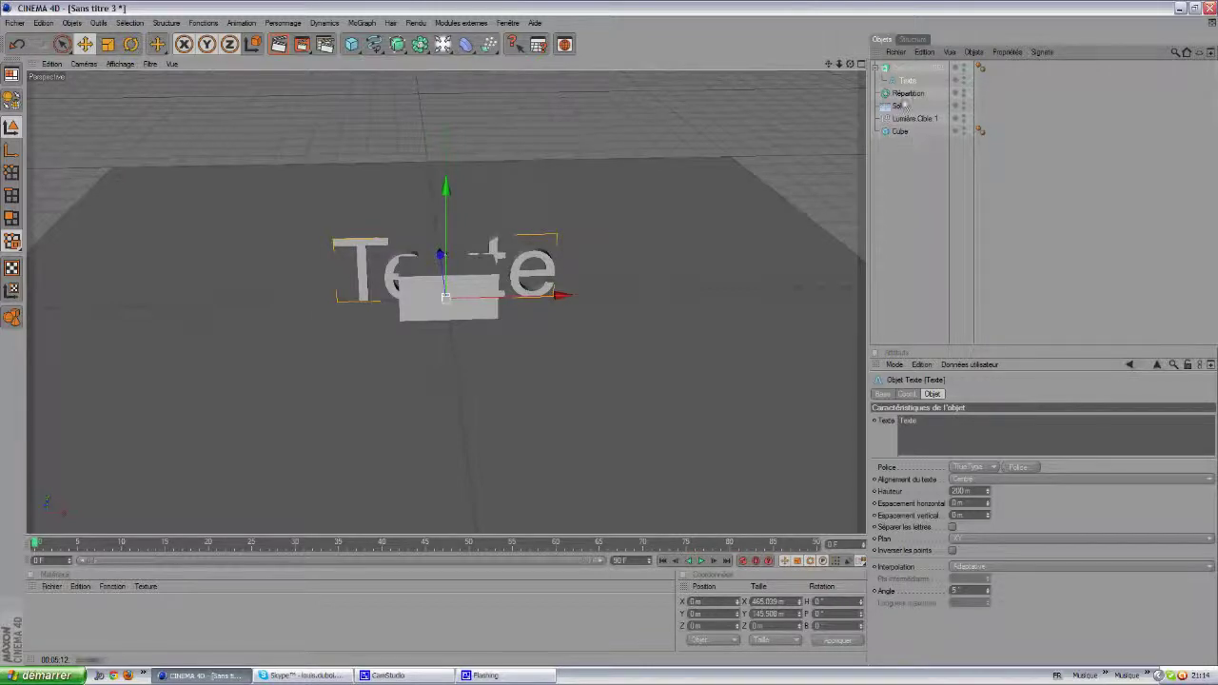
drag(901, 93, 901, 98)
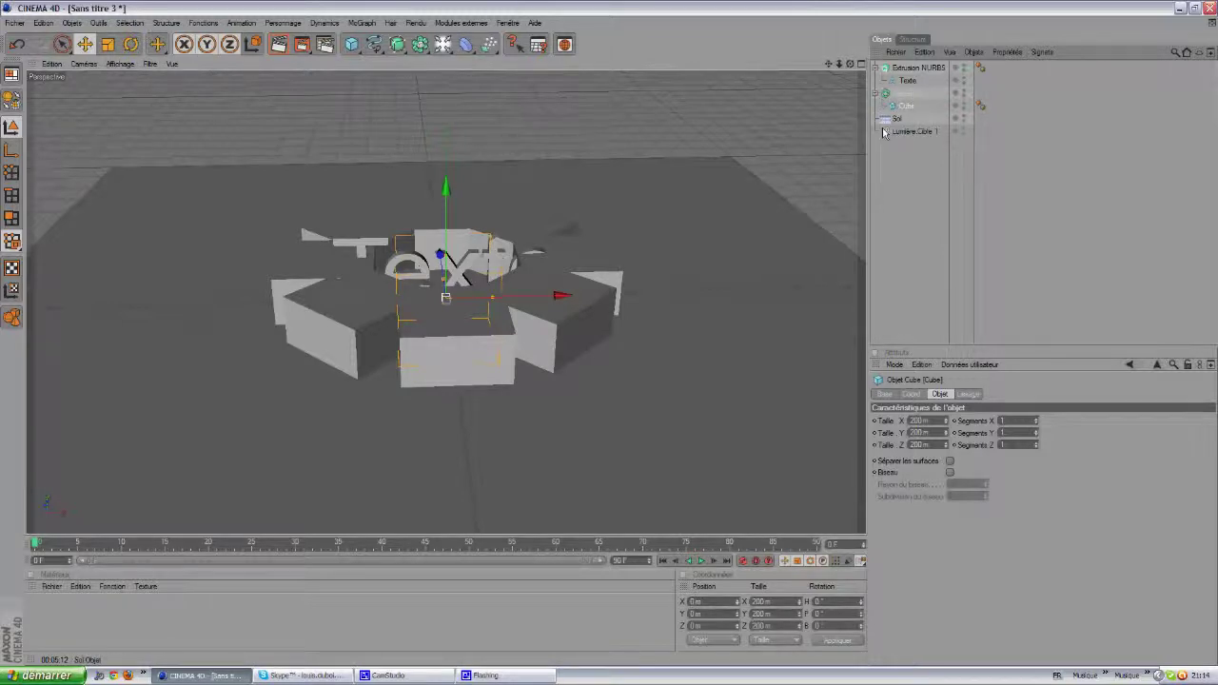
Delete the target light from the scene and select the floor
click(894, 132)
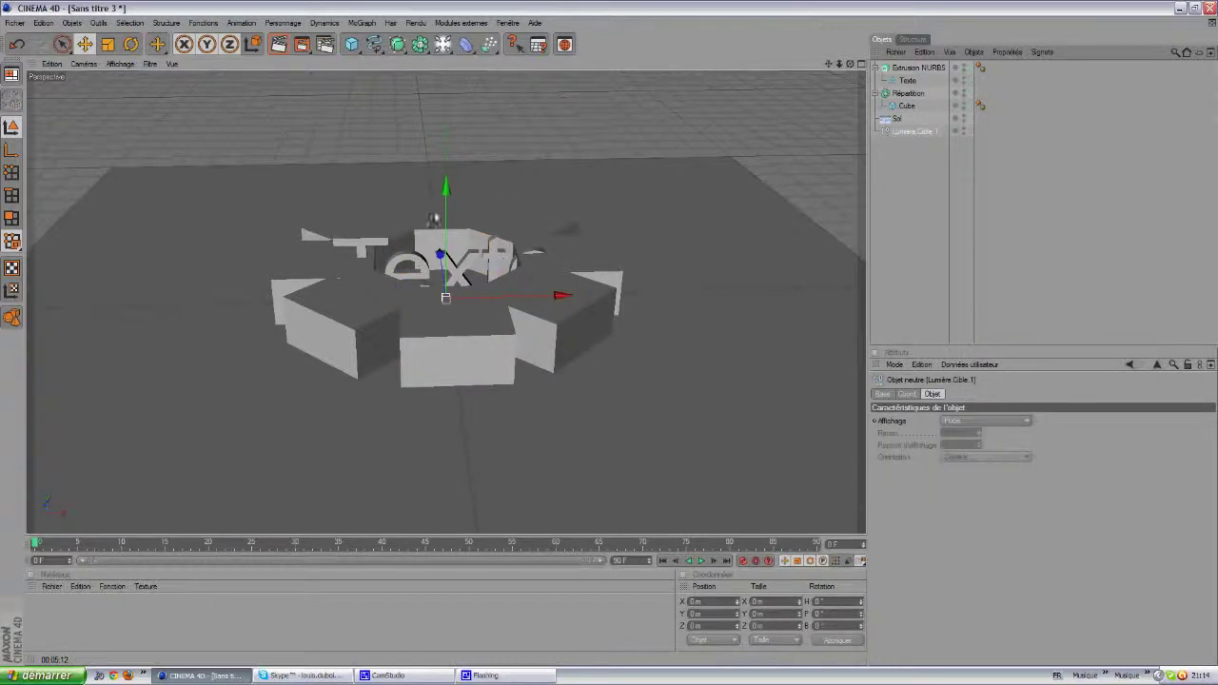
drag(446, 190, 771, 281)
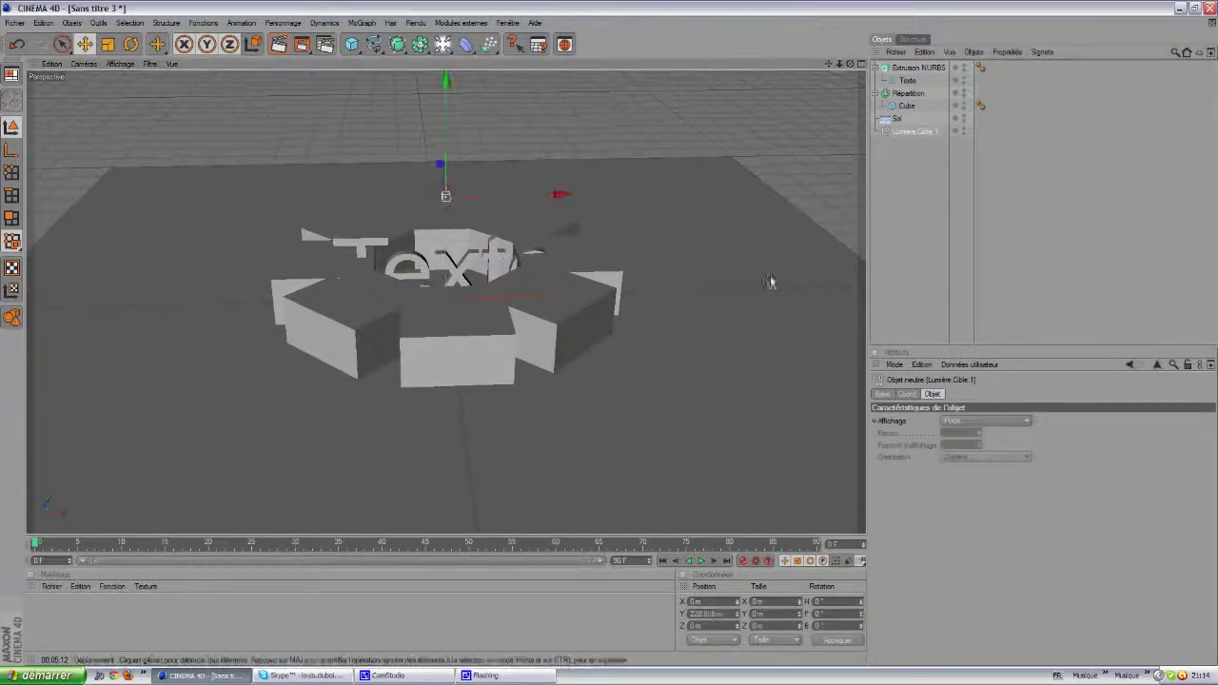
key(Delete)
click(896, 119)
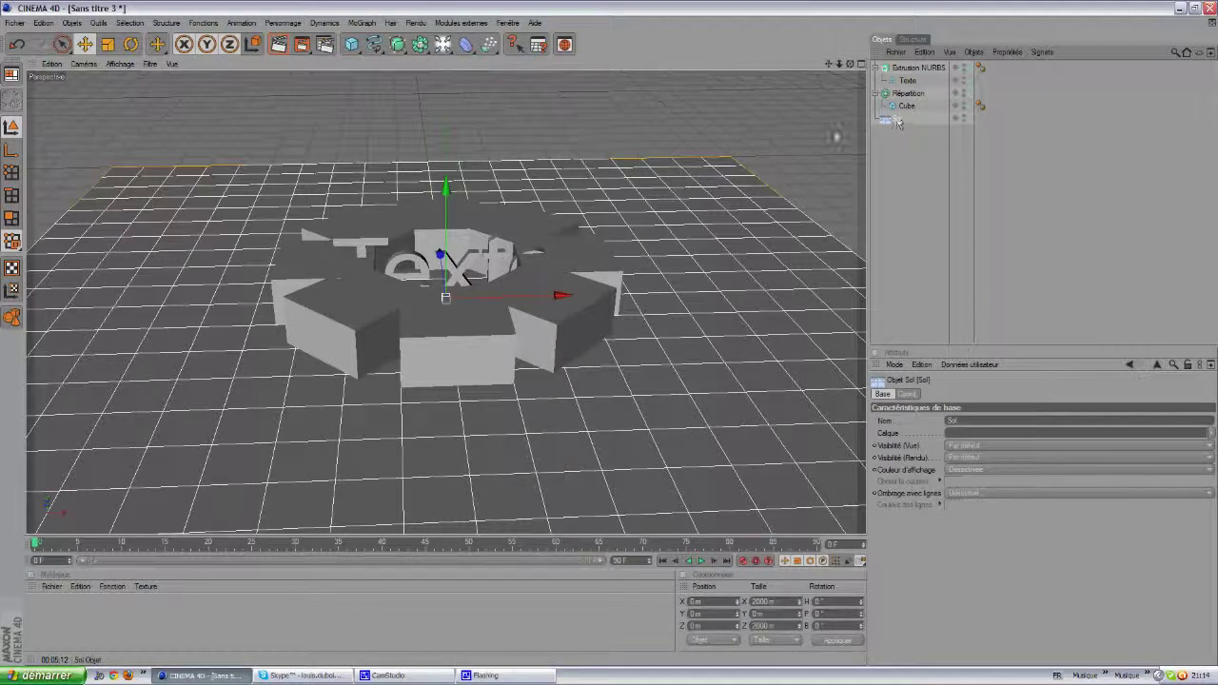
Add the Banji, Banzi, Cheen and Danel preset materials
click(46, 587)
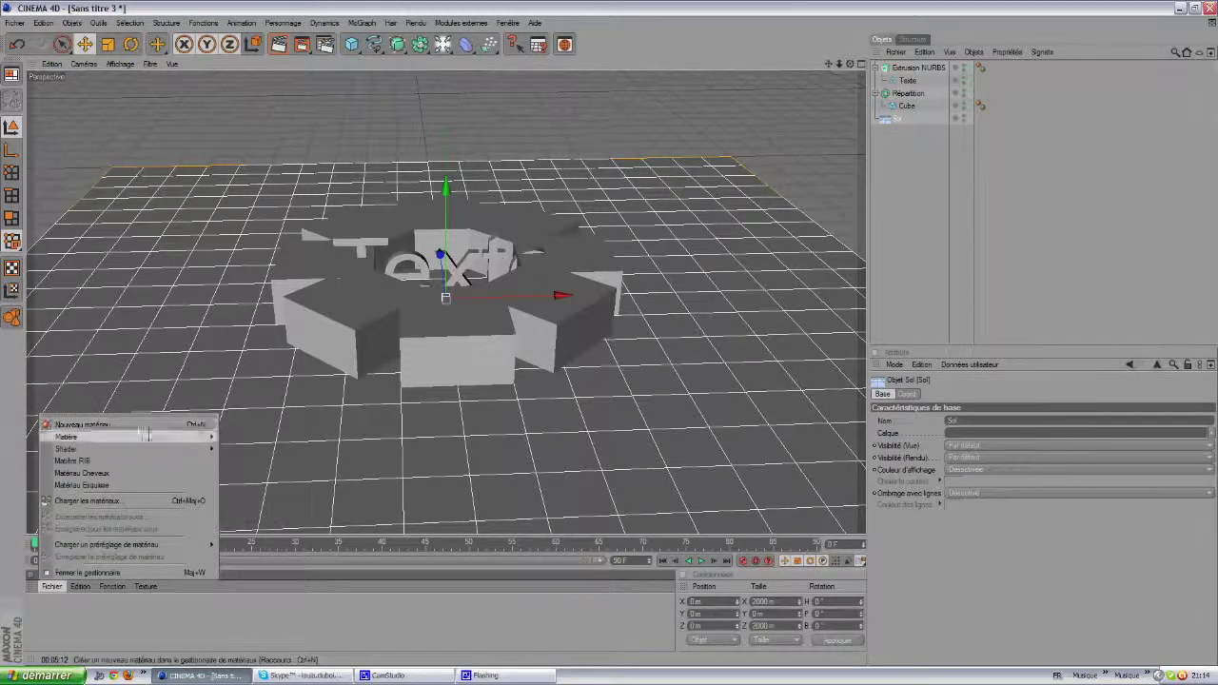
click(238, 437)
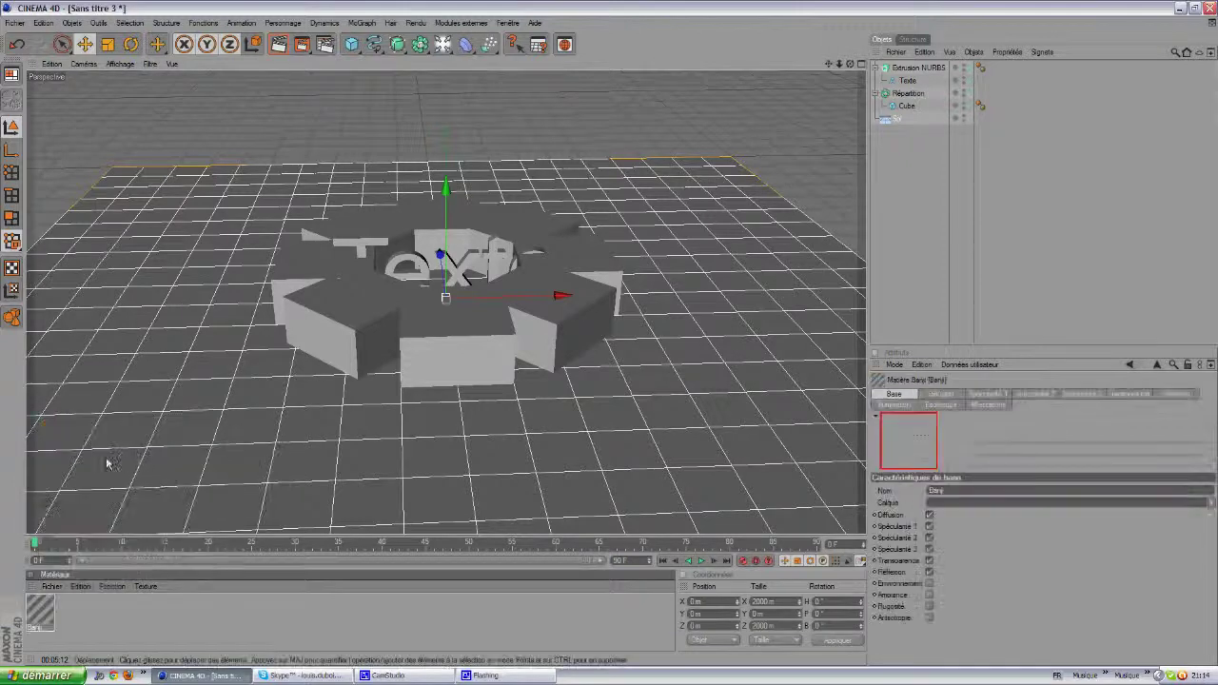
click(52, 586)
mouse_move(103, 436)
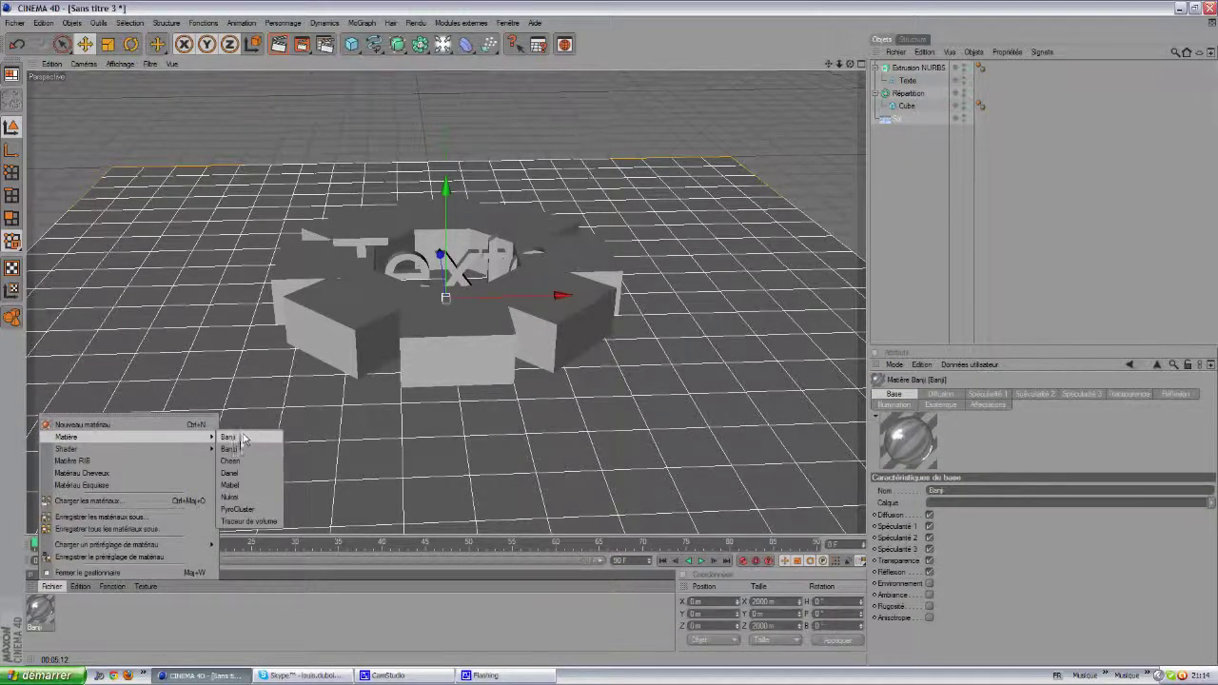
click(229, 448)
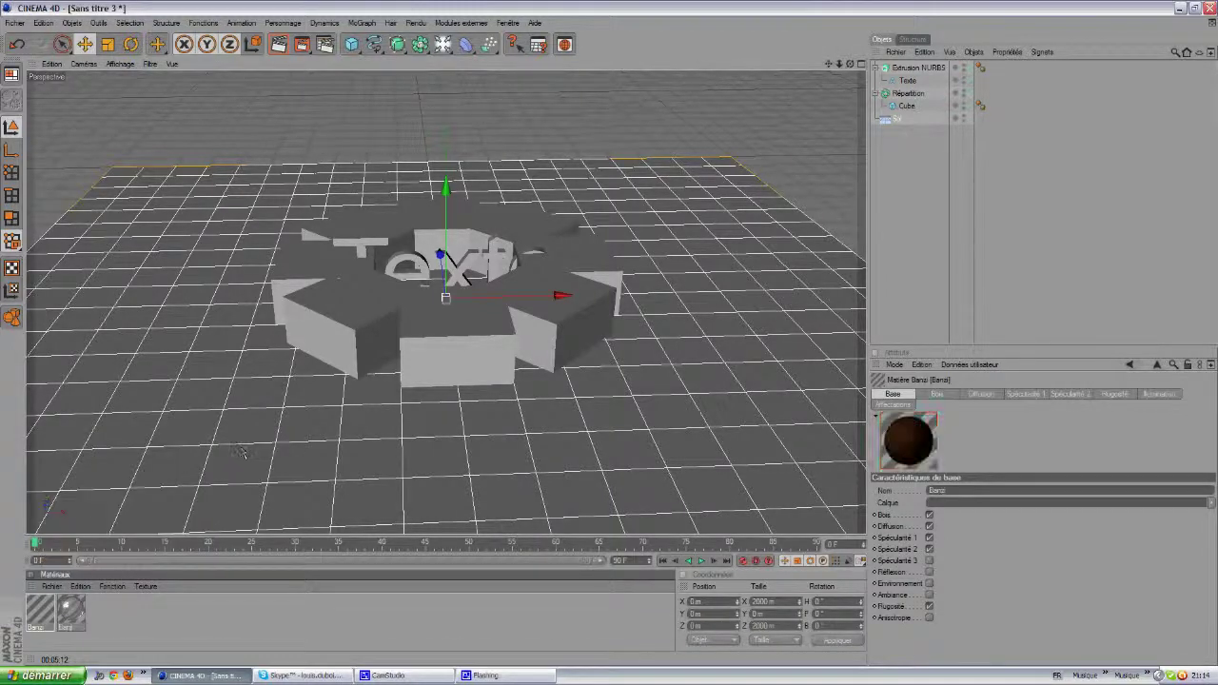
click(52, 587)
mouse_move(67, 437)
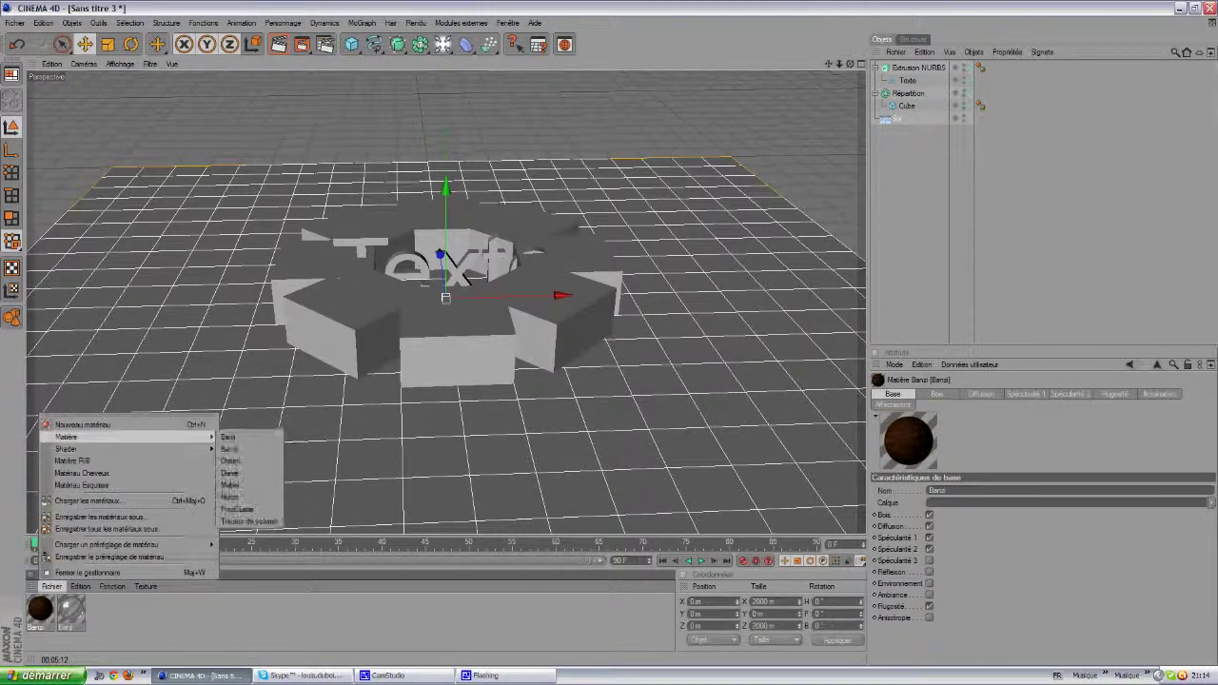
click(256, 463)
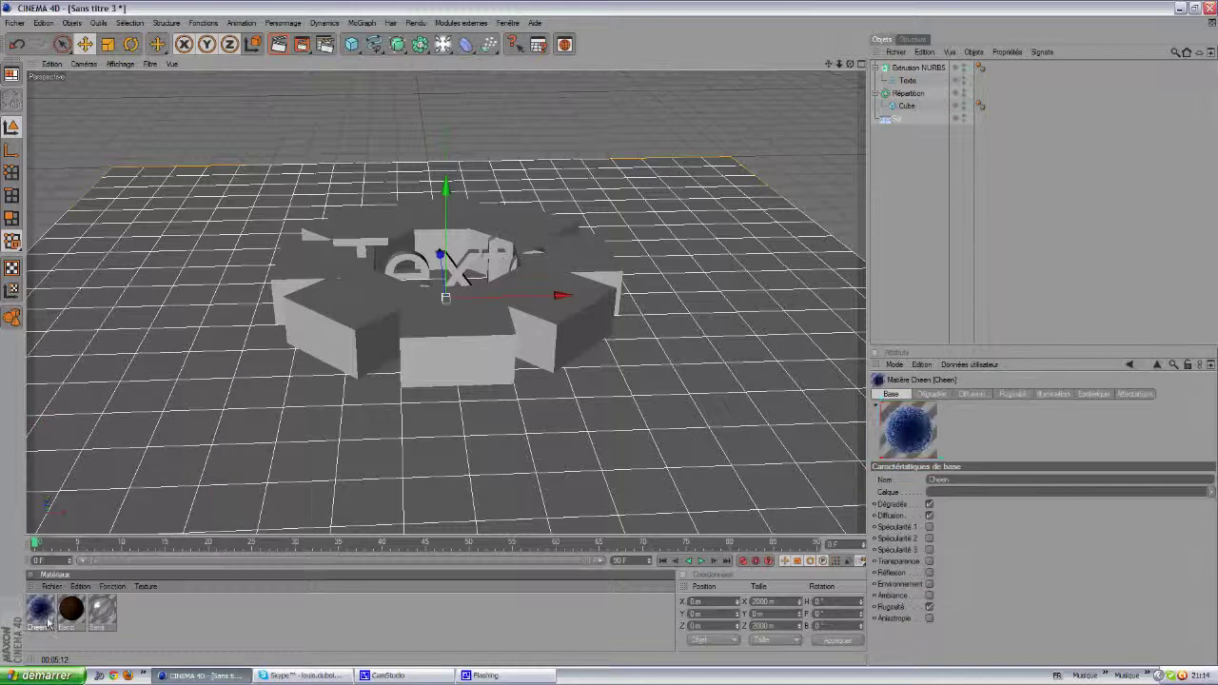
click(52, 586)
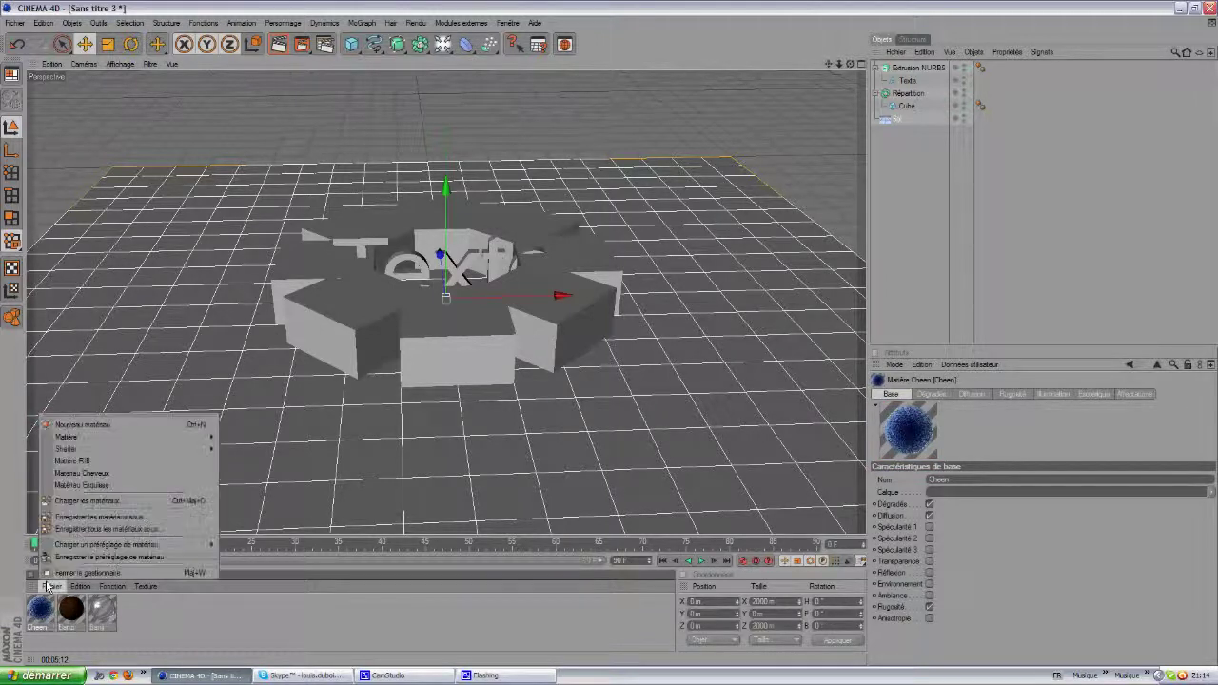
mouse_move(67, 437)
click(229, 473)
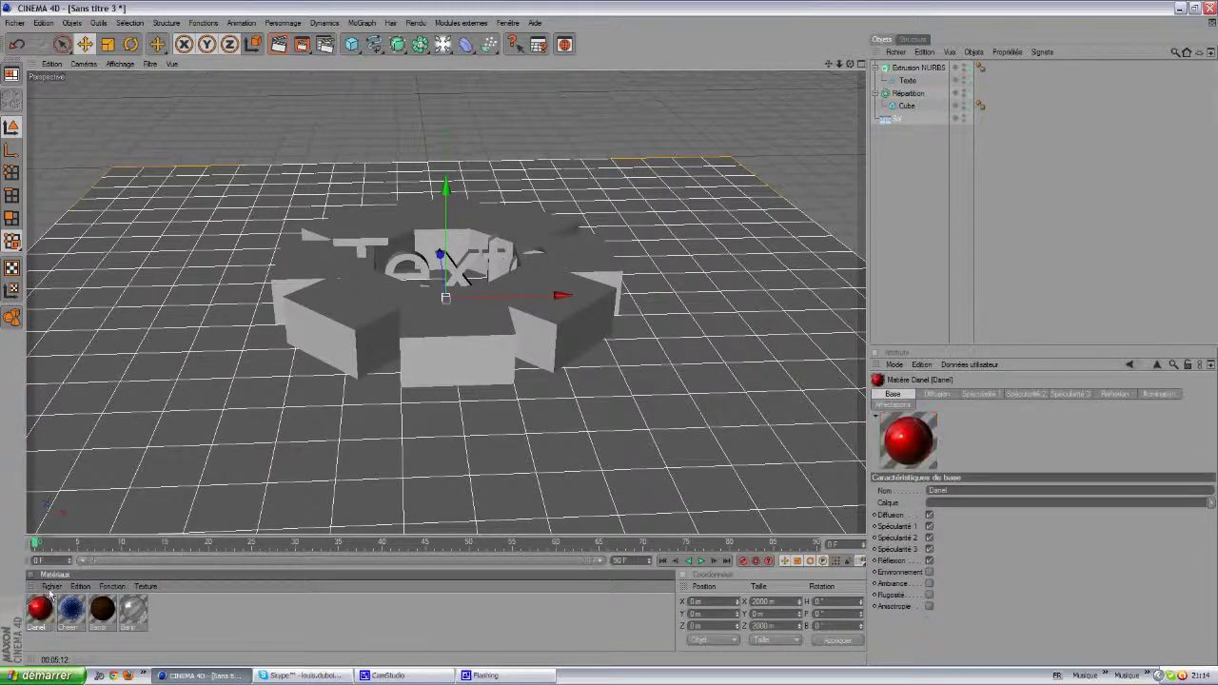
Add the Mabel, Nukei and Traceur de volume preset materials
click(51, 587)
mouse_move(66, 437)
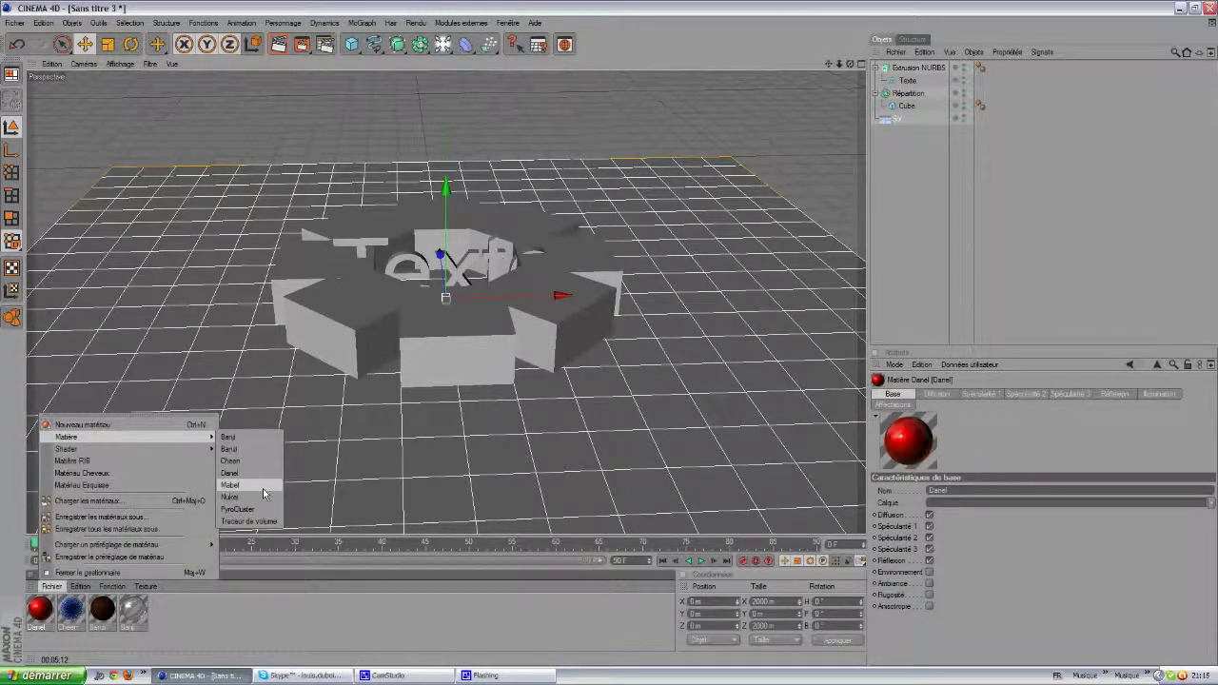
click(260, 487)
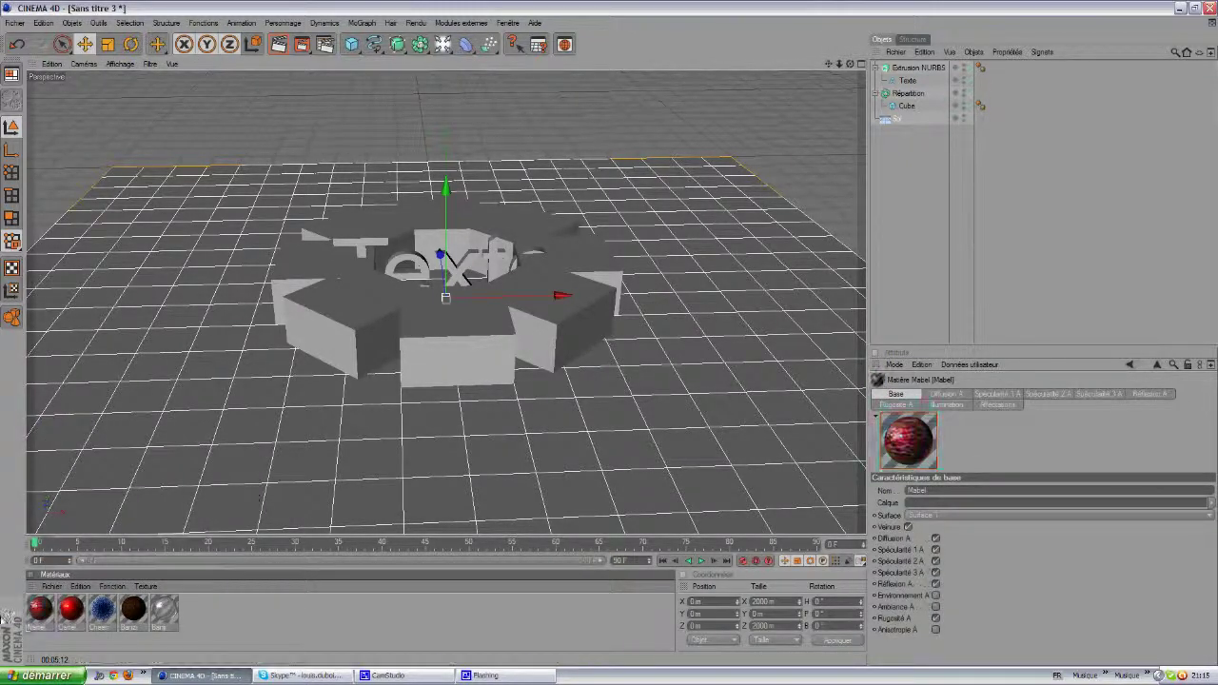
click(51, 586)
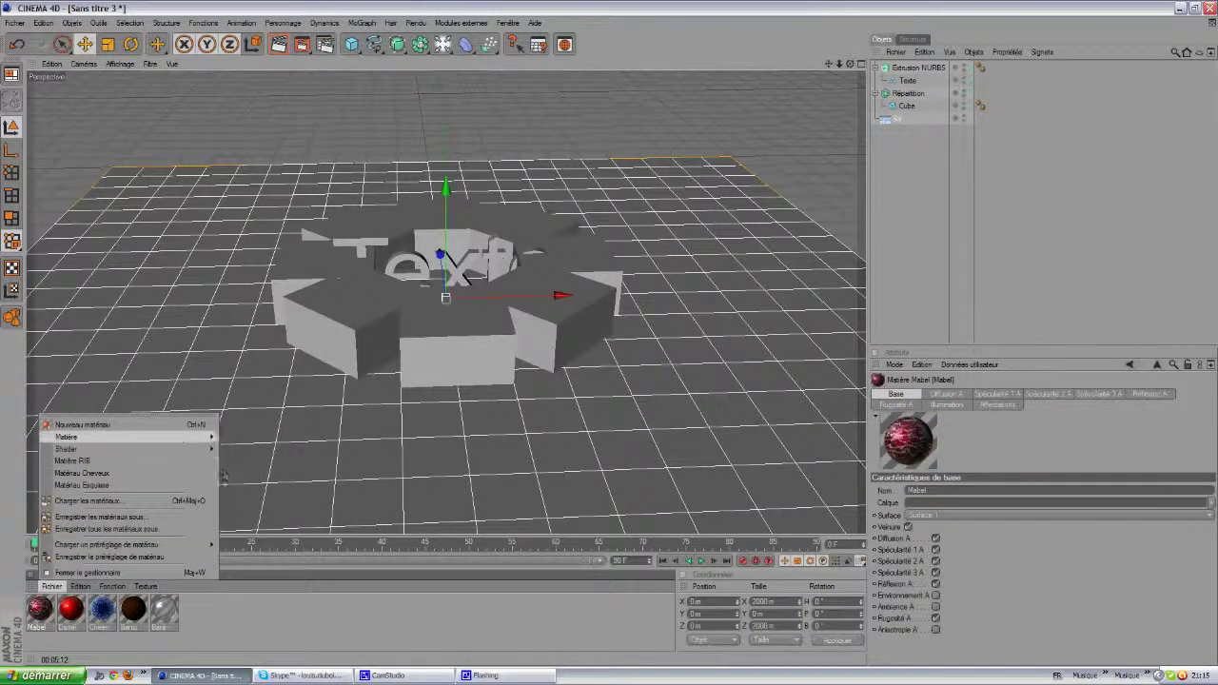
click(260, 498)
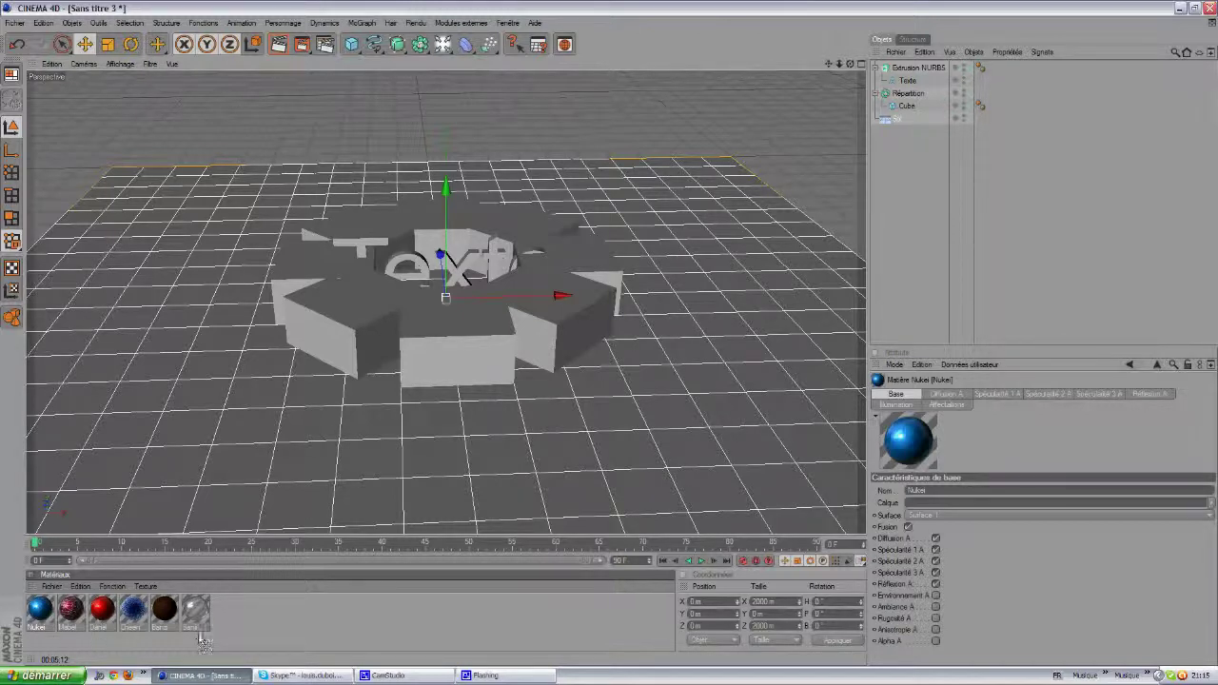
click(52, 587)
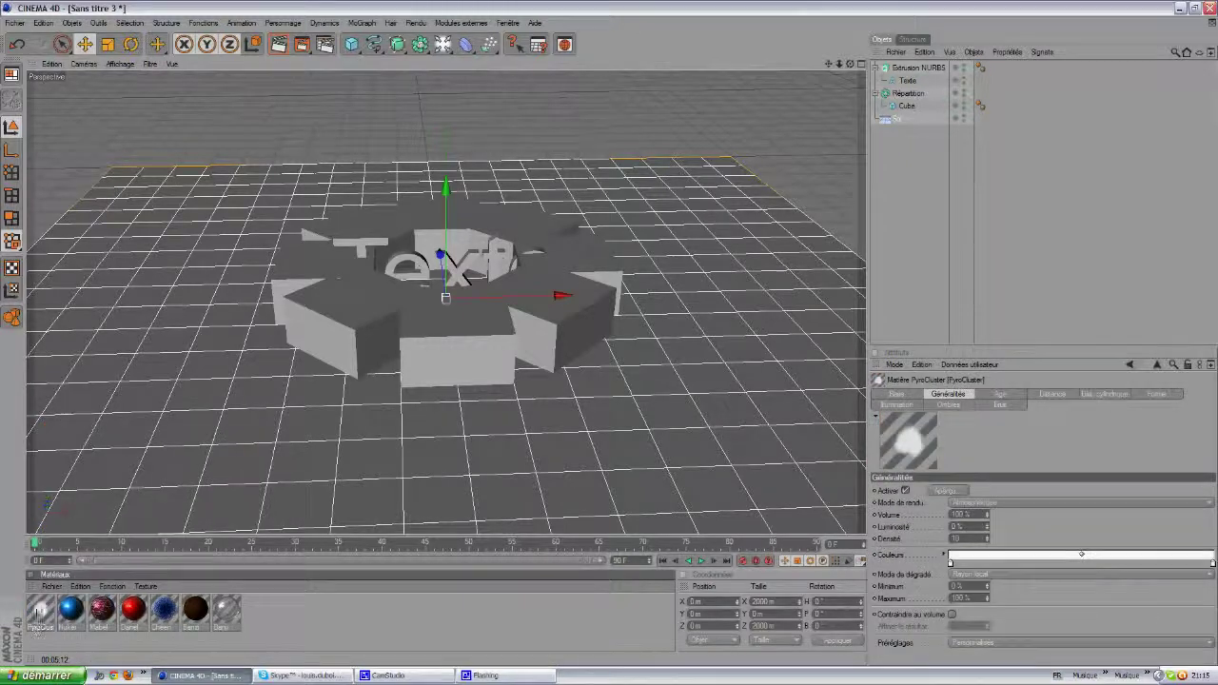
click(52, 586)
mouse_move(67, 437)
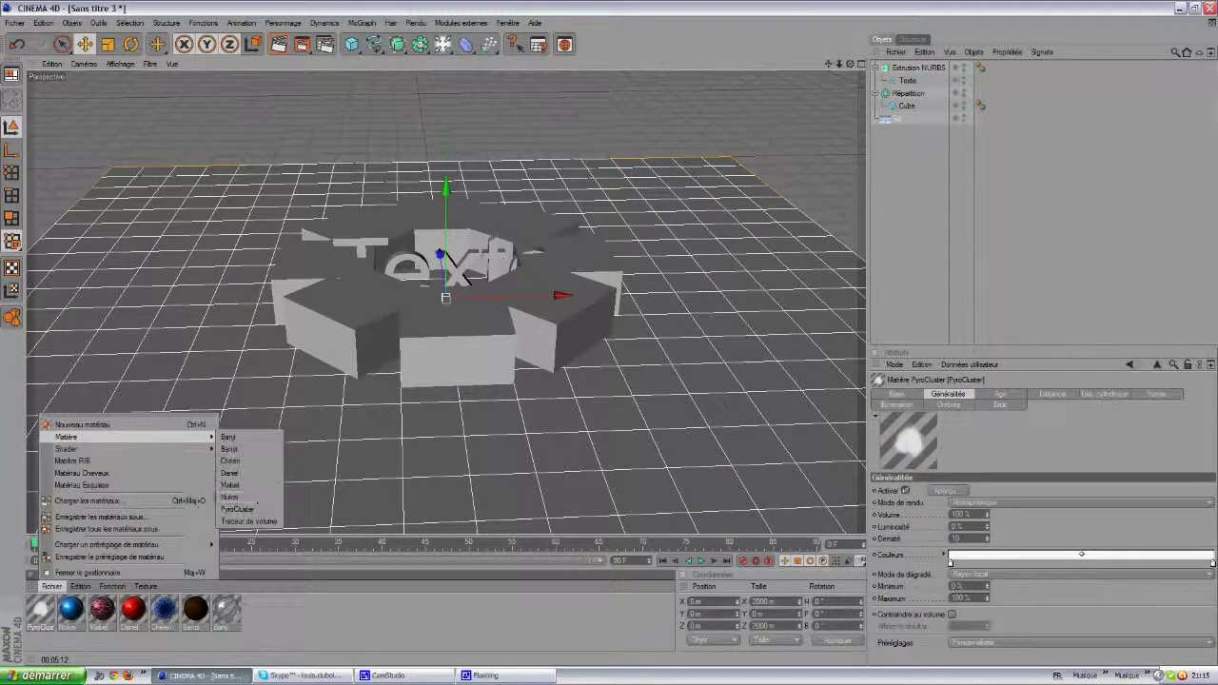
click(242, 523)
Delete the Mabel and Banzi materials
click(133, 612)
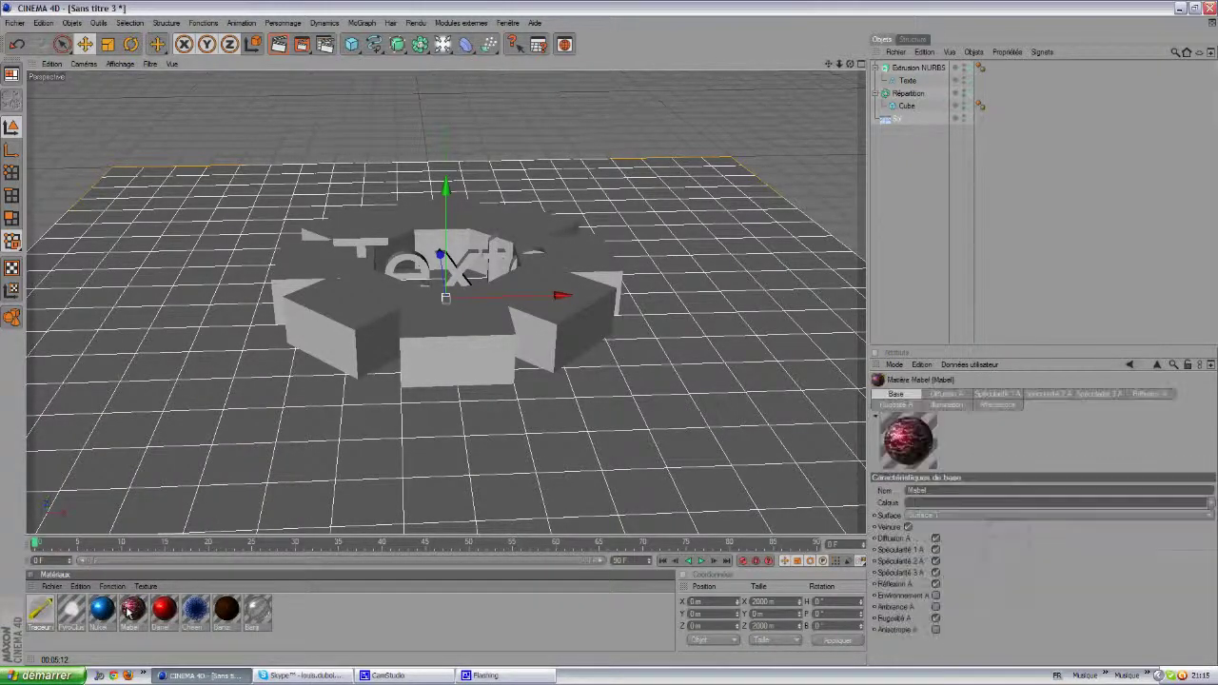
key(Delete)
click(165, 612)
key(Delete)
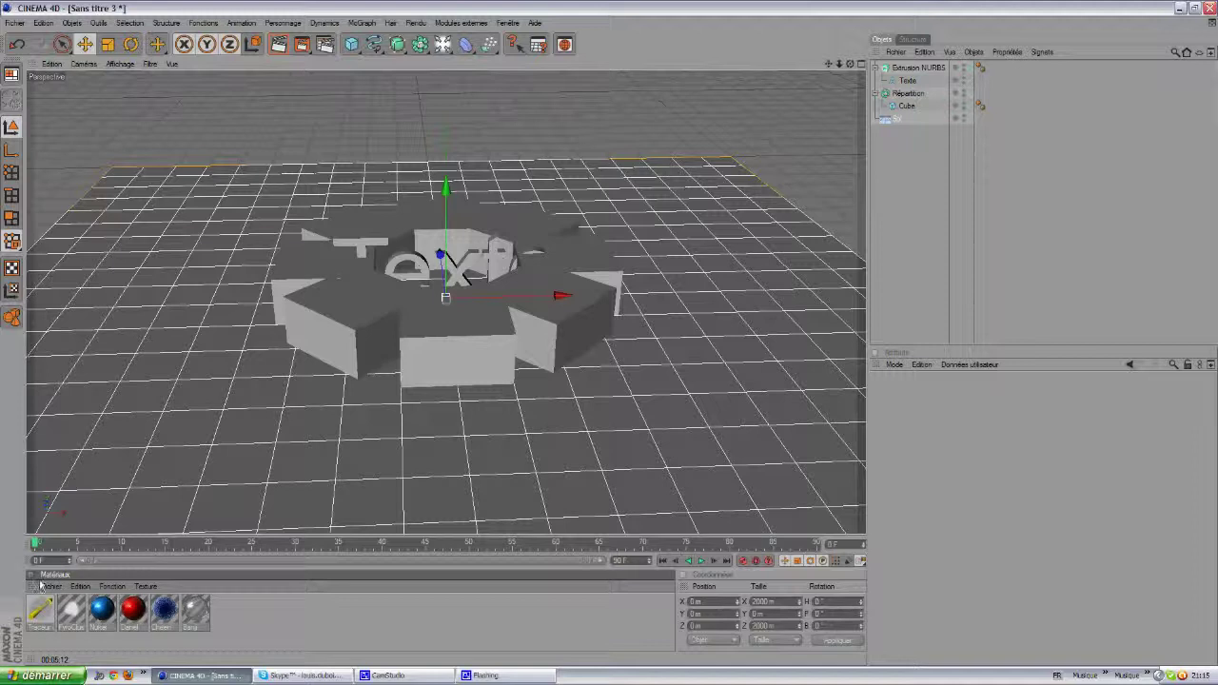
Apply the blue Nukei material to the floor and set its Y position to 0
drag(103, 619, 1001, 197)
drag(908, 124, 909, 120)
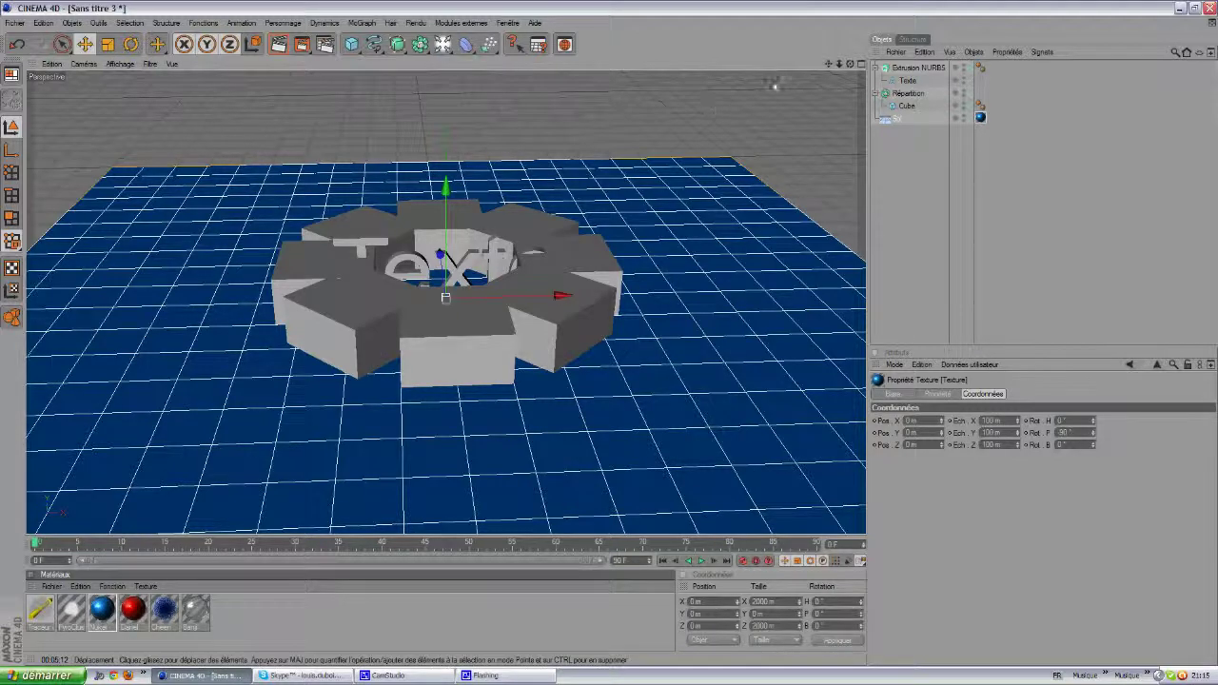
mouse_move(445, 297)
mouse_down()
mouse_move(611, 339)
mouse_move(445, 316)
mouse_up()
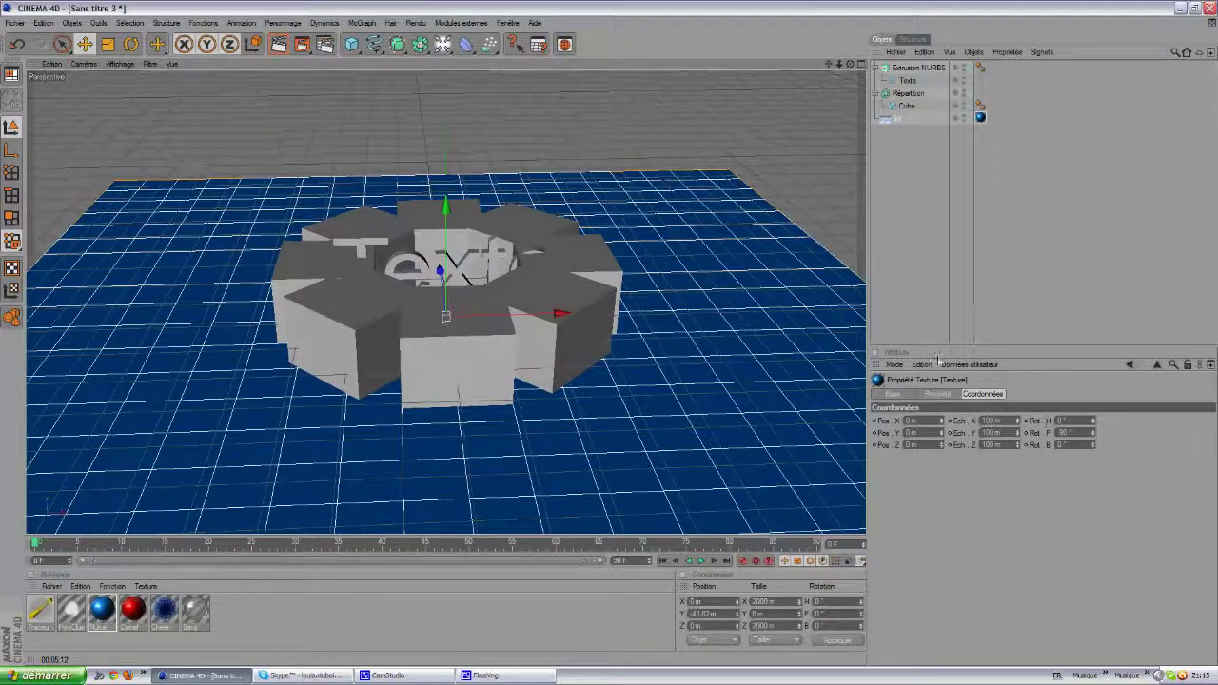
click(895, 119)
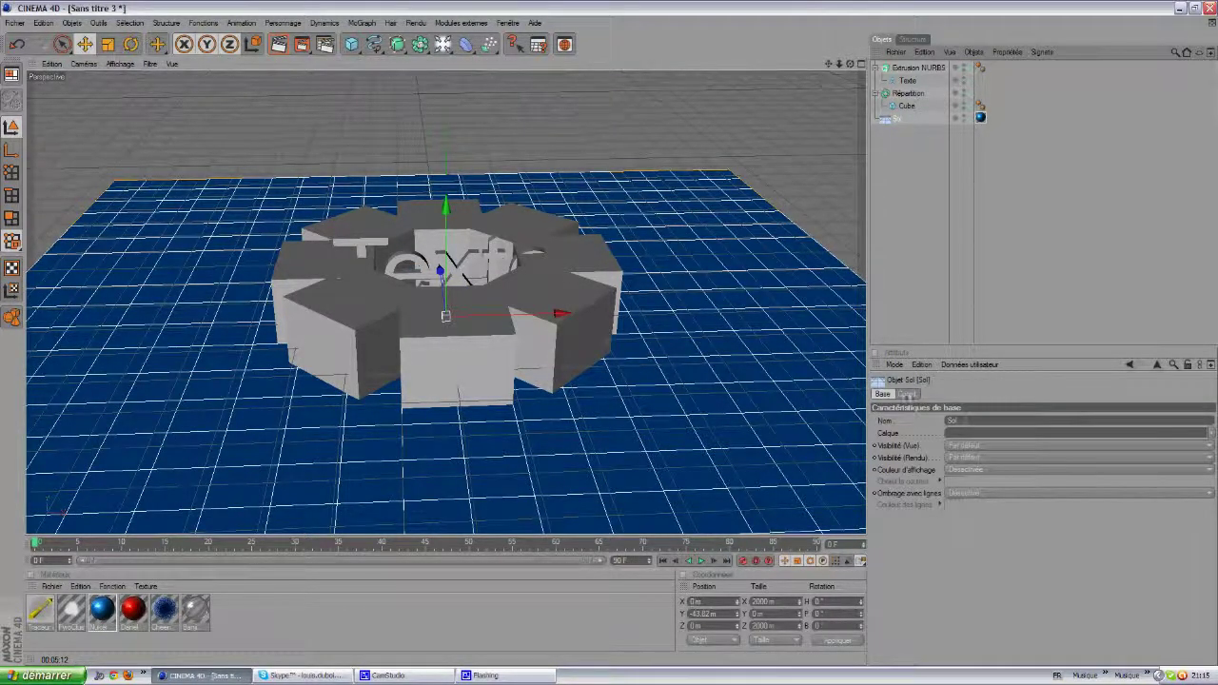
click(907, 393)
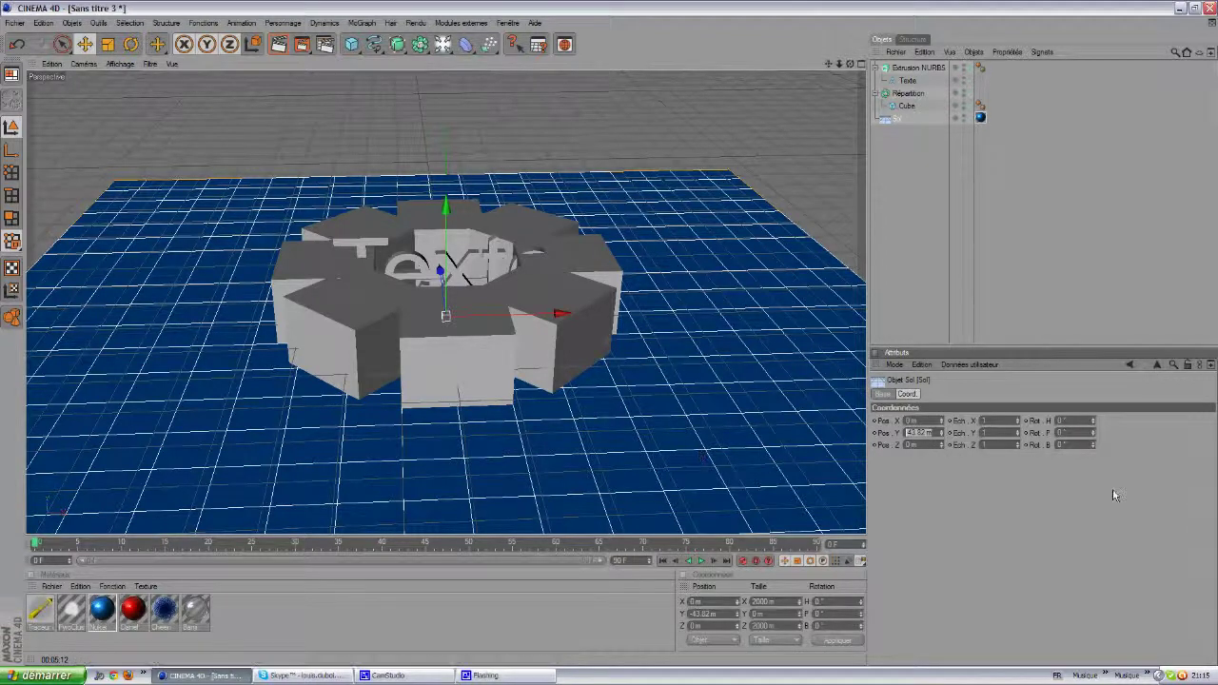
key(Return)
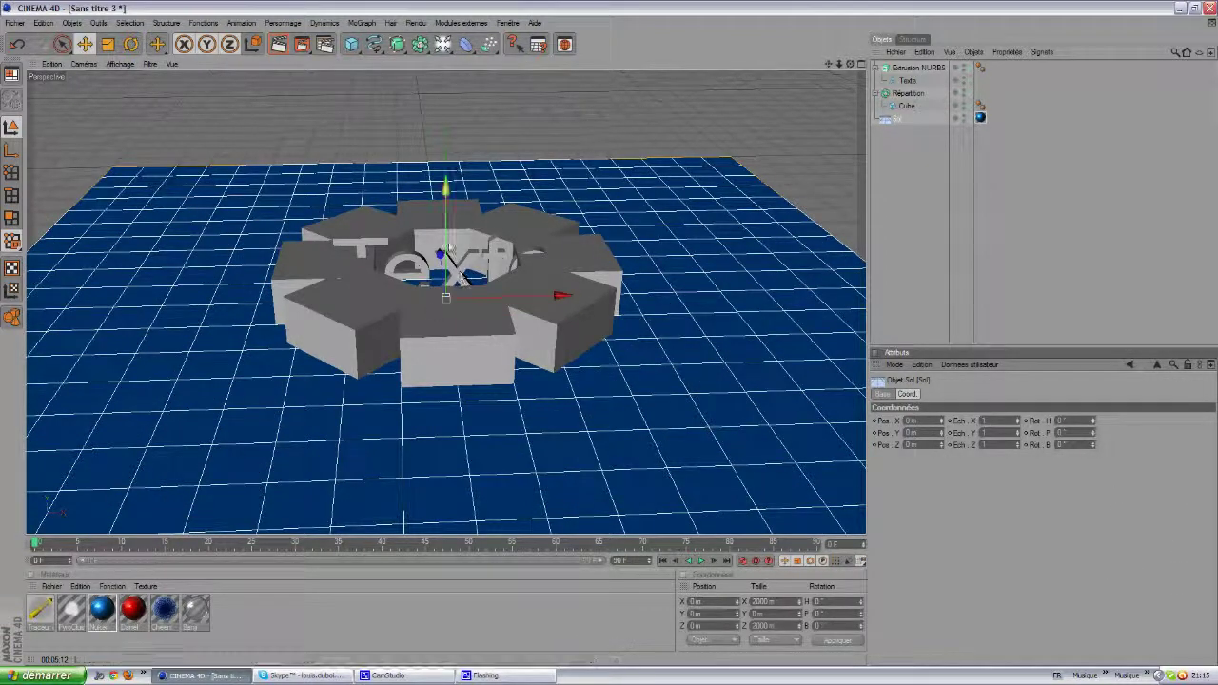
Replace the 'Texte' string with the author's name and switch to a bold italic font
click(894, 82)
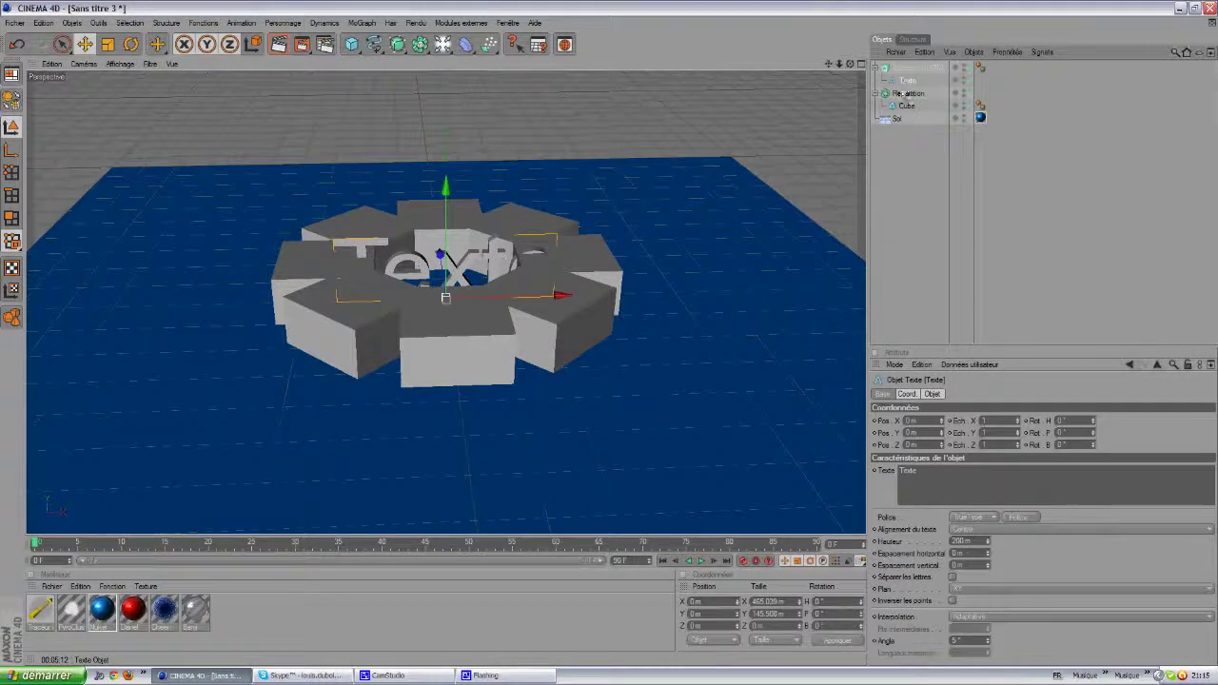
double_click(907, 470)
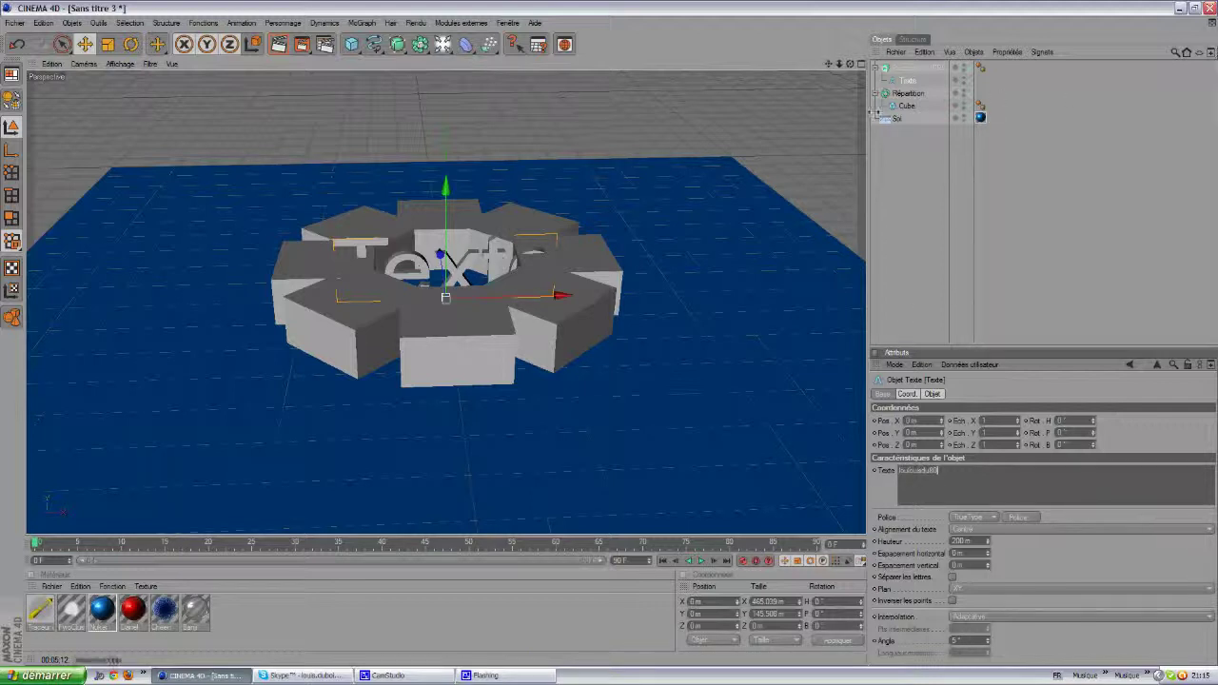
click(1018, 517)
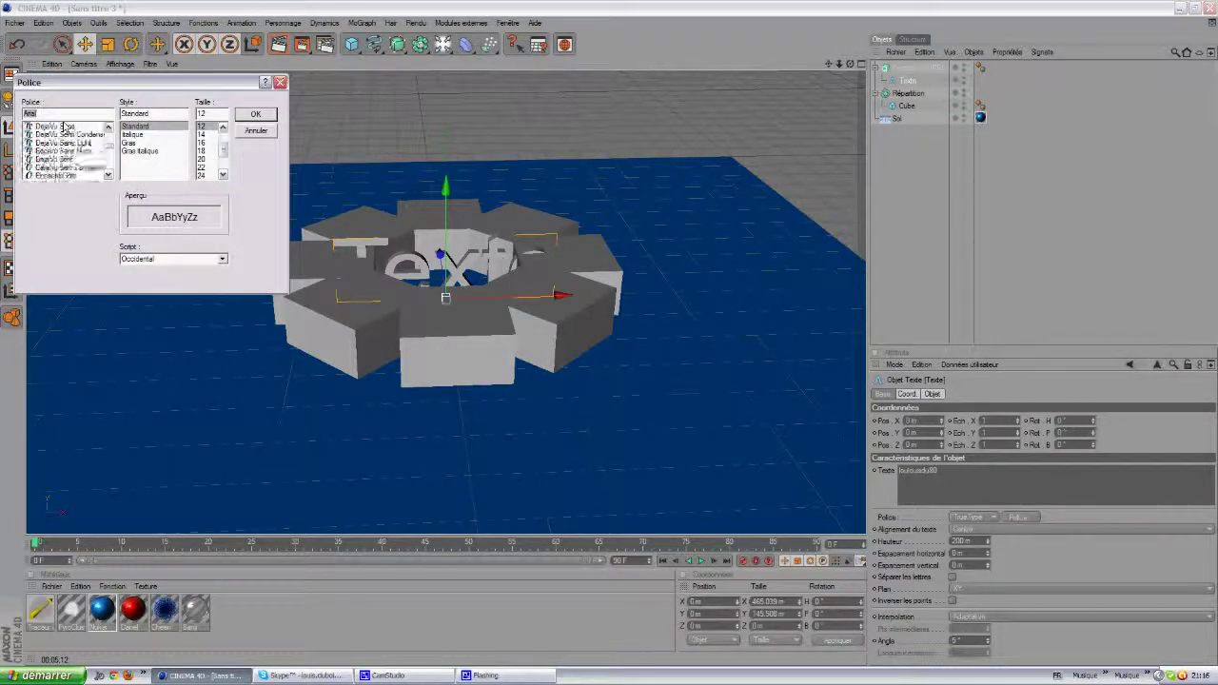
scroll(53, 166, down, 2)
click(67, 151)
click(255, 114)
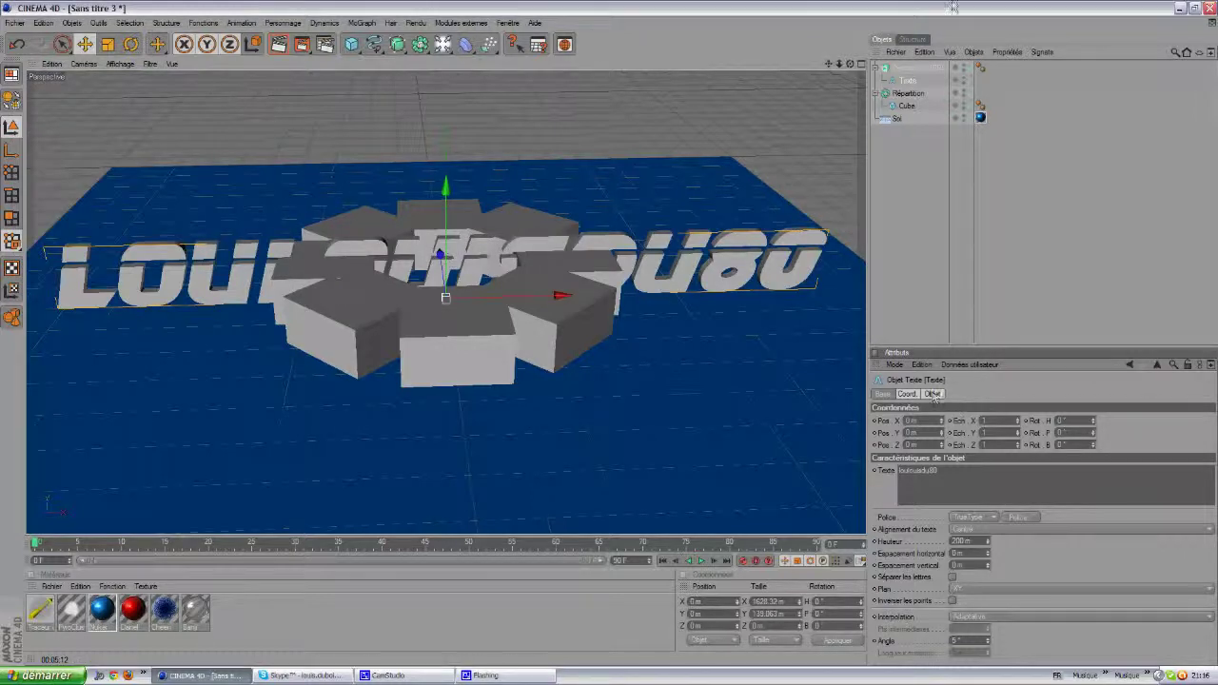
Edit the Extrusion NURBS movement values to deepen and slant the extruded text
click(912, 68)
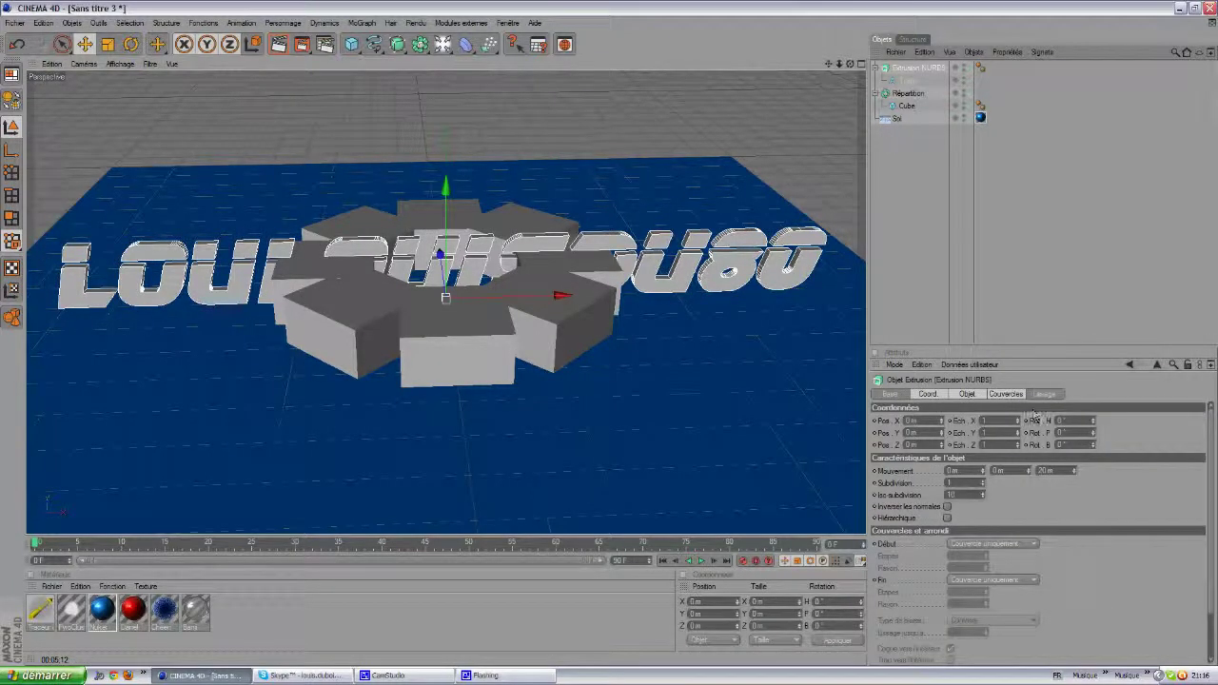
shift+click(1000, 394)
click(969, 394)
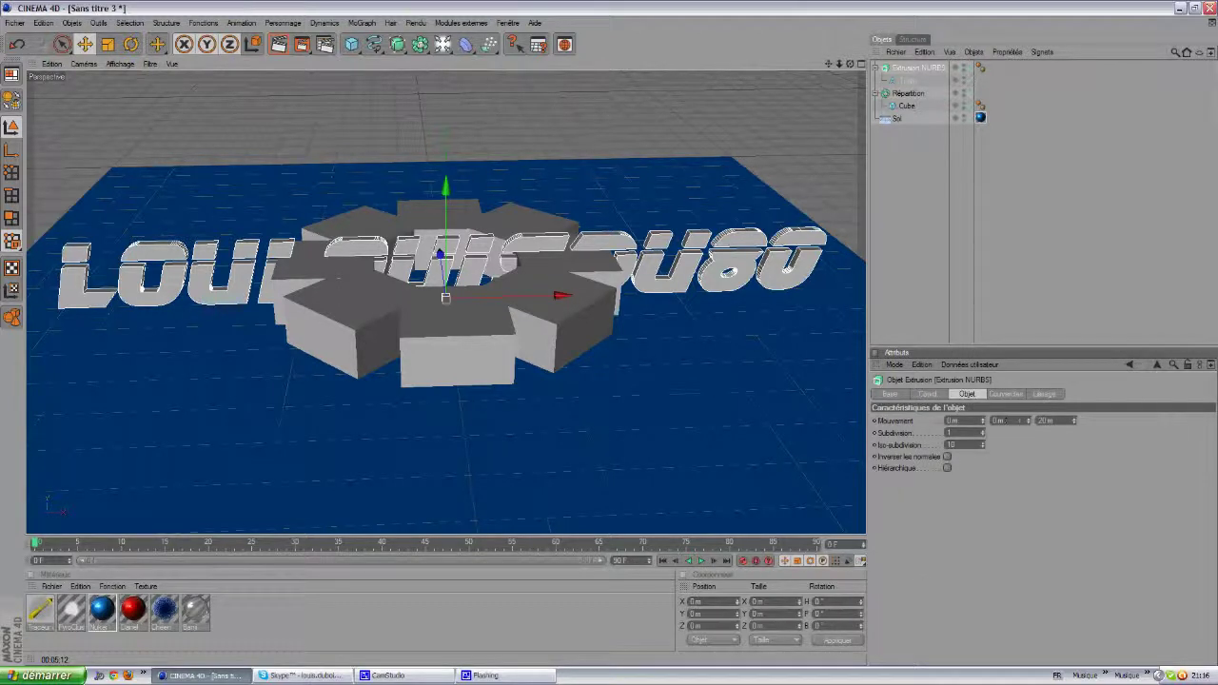
click(1047, 420)
key(Tab)
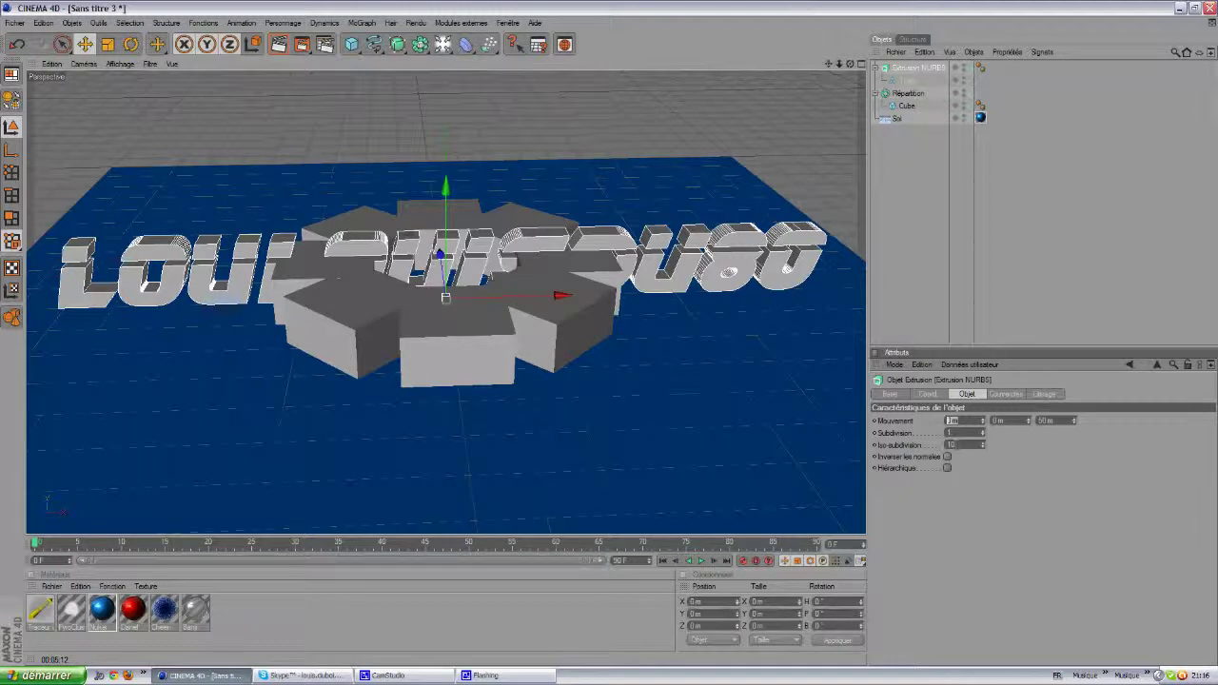
text(20)
key(Return)
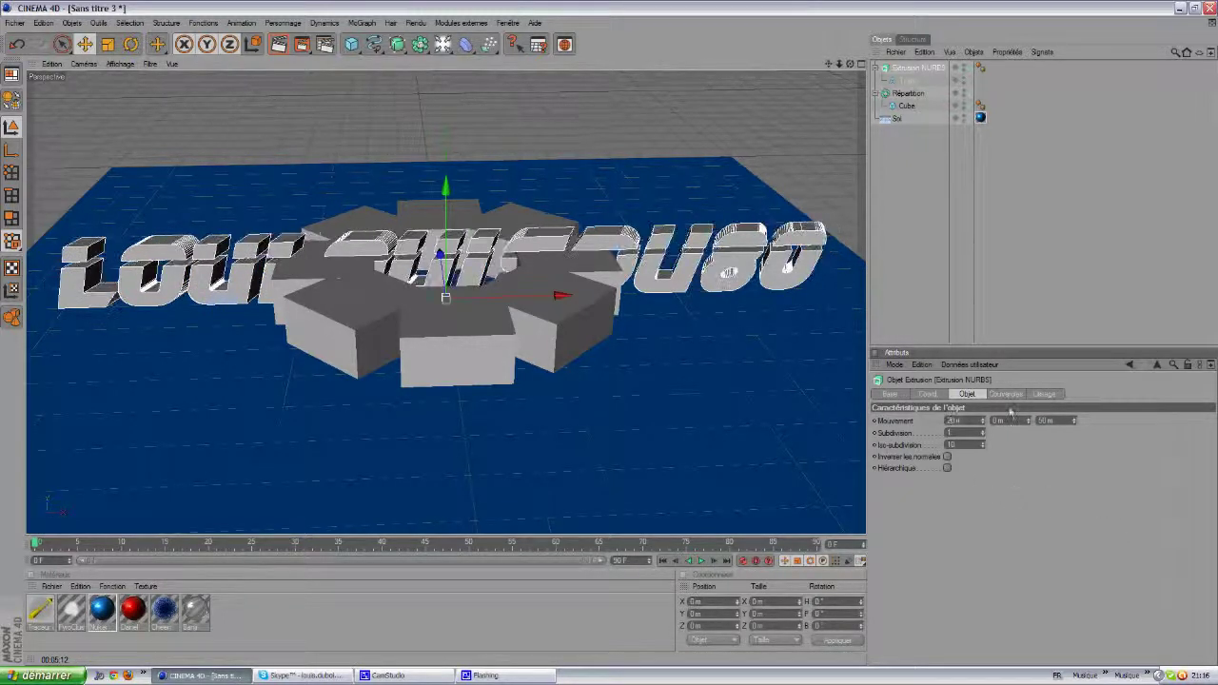
Set both start and end caps to 'Couvercle et biseau' and select the extrusion with its text
click(1006, 394)
click(990, 421)
click(983, 469)
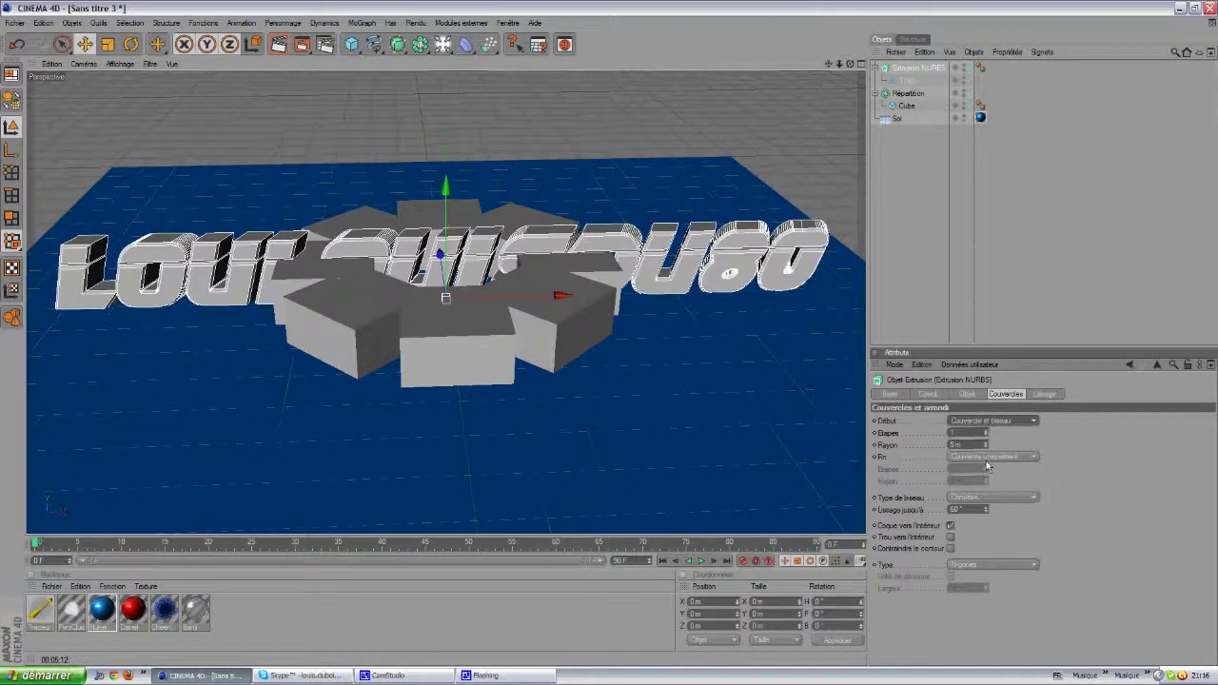
click(993, 457)
click(982, 506)
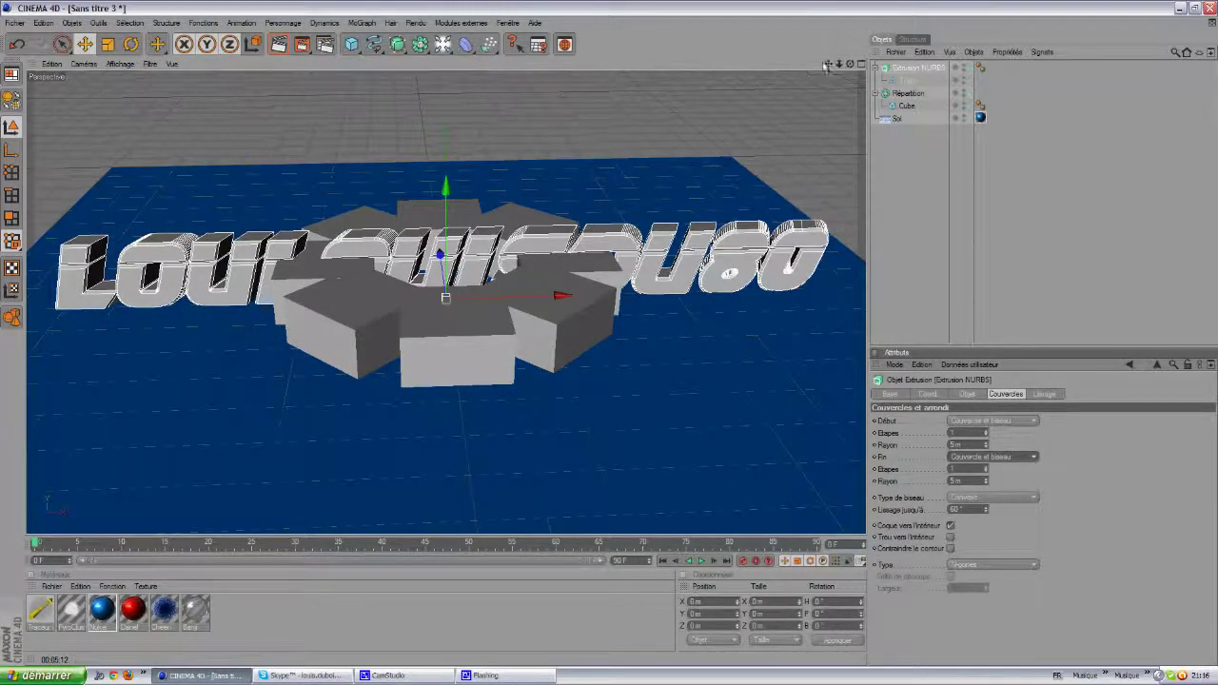
mouse_move(604, 337)
alt+mouse_down()
mouse_move(623, 340)
mouse_move(609, 328)
alt+mouse_up()
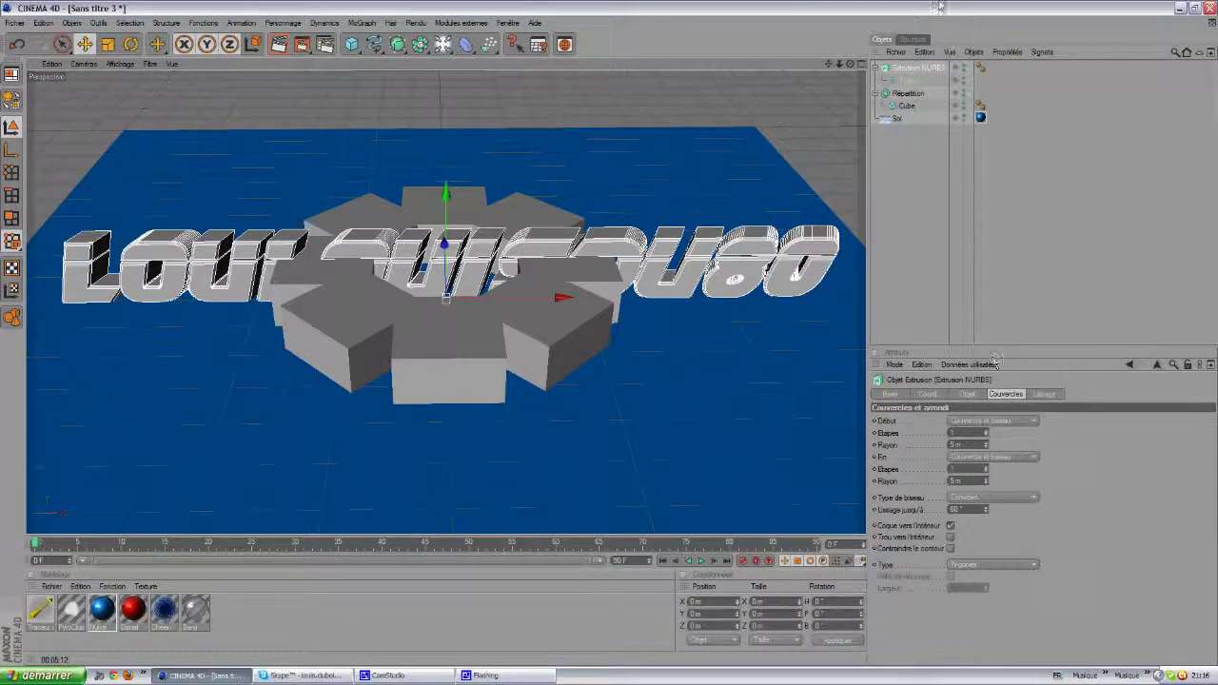
ctrl+click(907, 80)
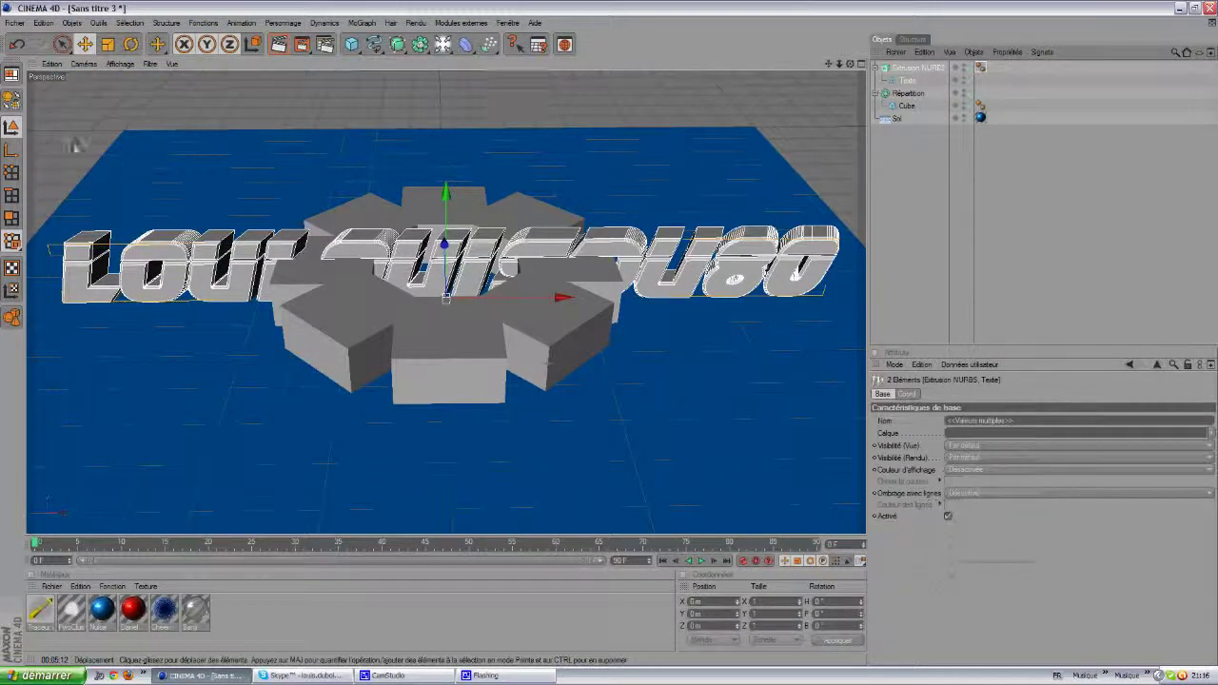
Make the Extrusion NURBS text editable and expand its cap and rounding parts
click(11, 100)
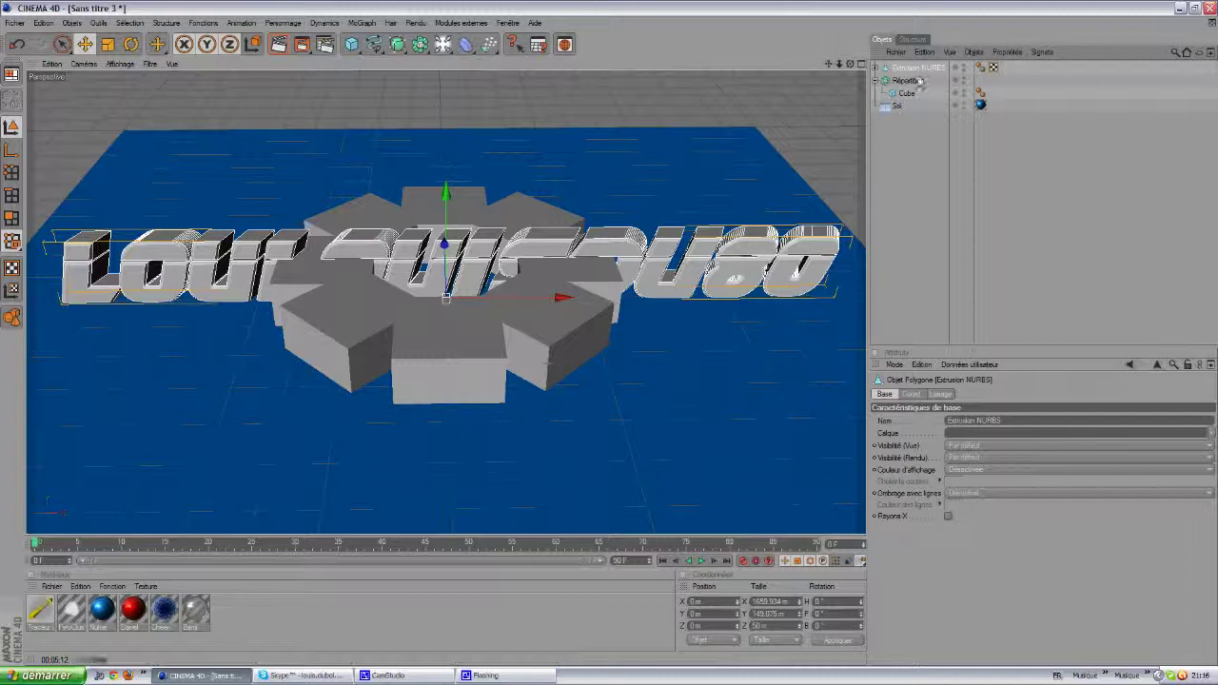
click(876, 68)
click(885, 80)
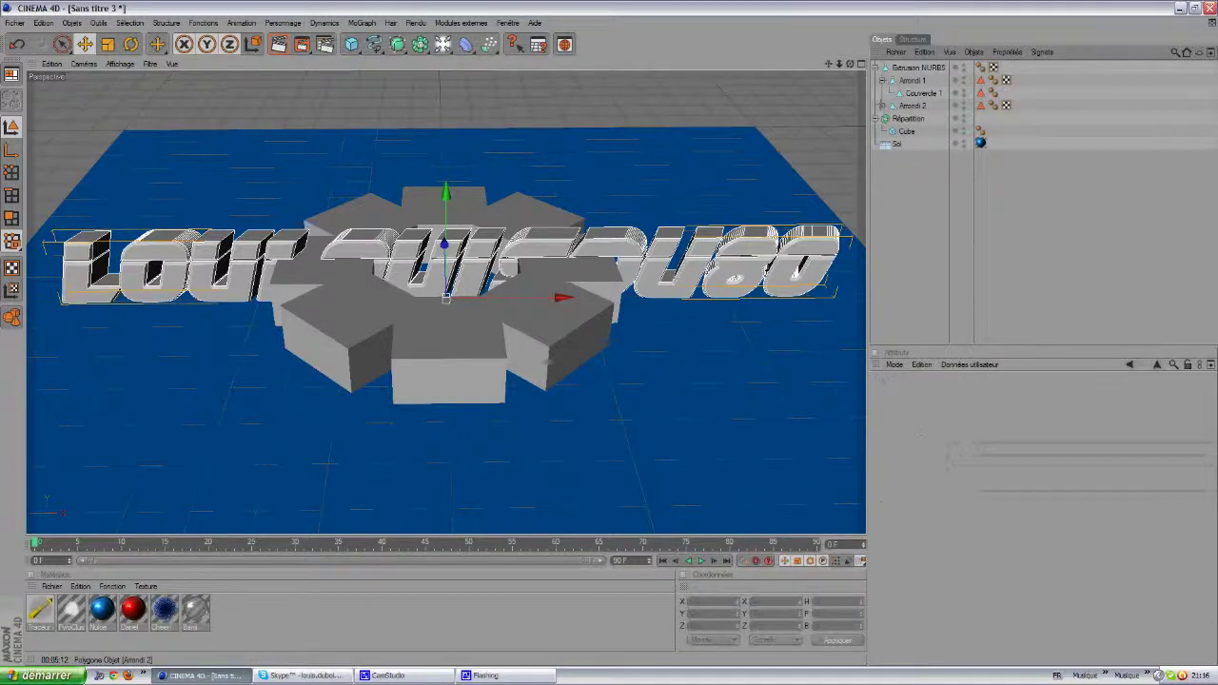
click(883, 106)
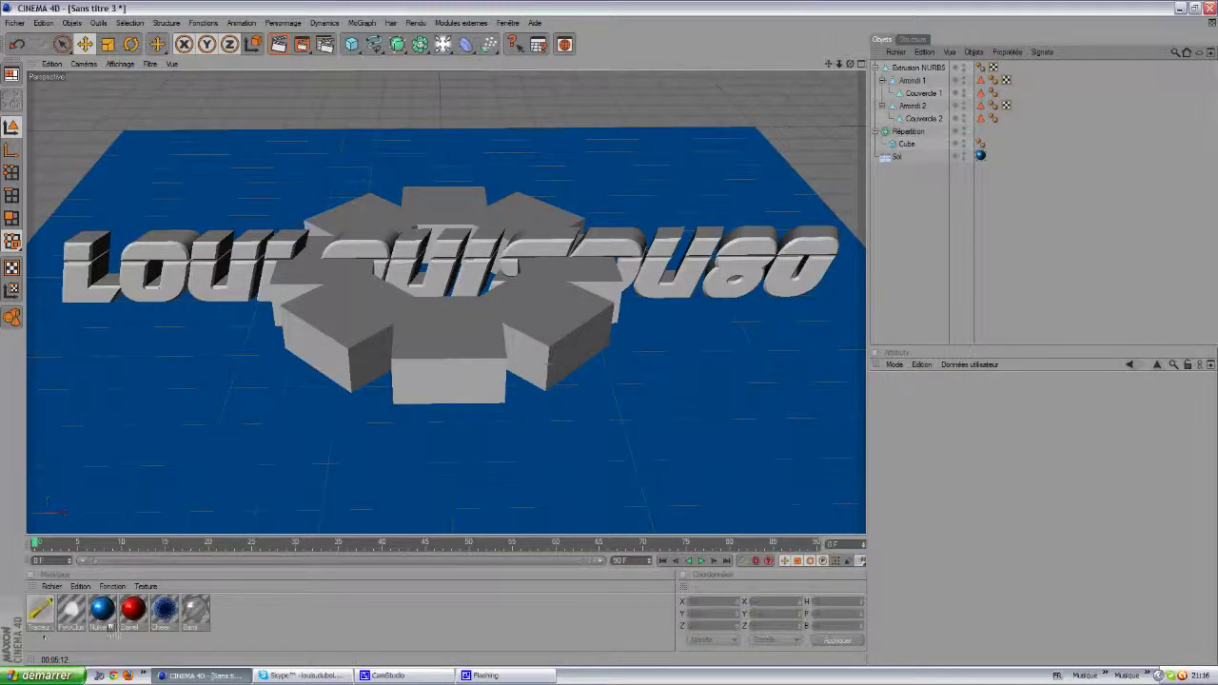
Apply the dark blue material to the editable text object
click(167, 612)
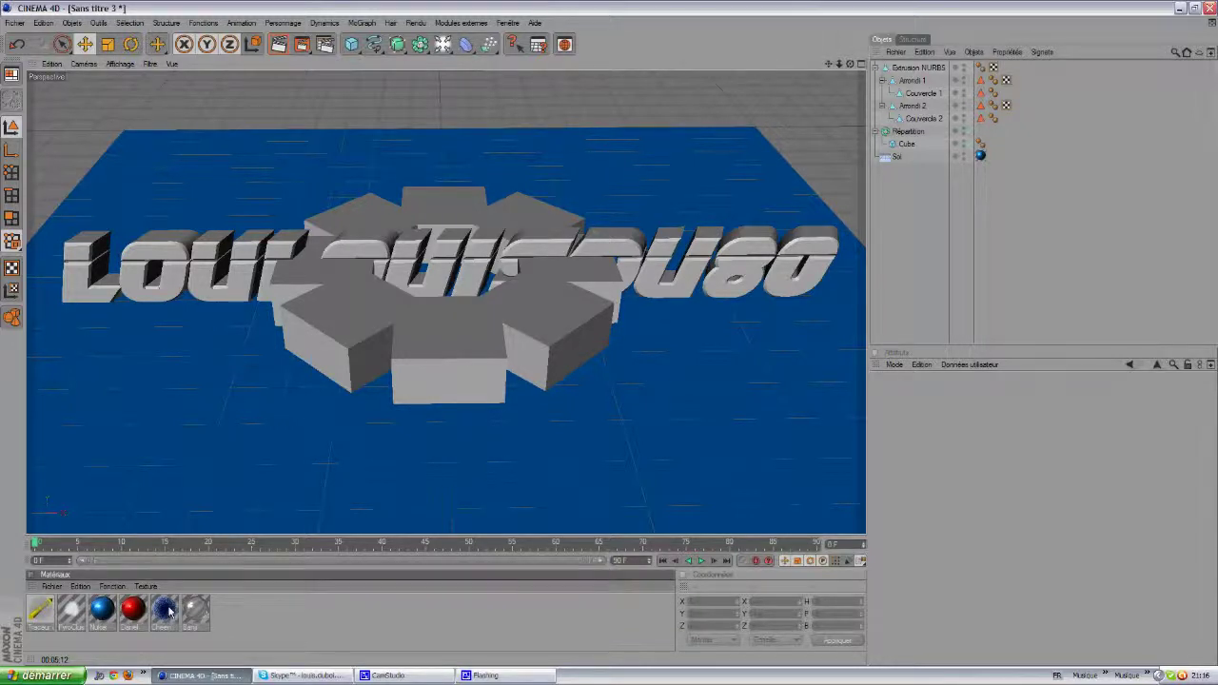
drag(885, 93, 909, 67)
click(875, 67)
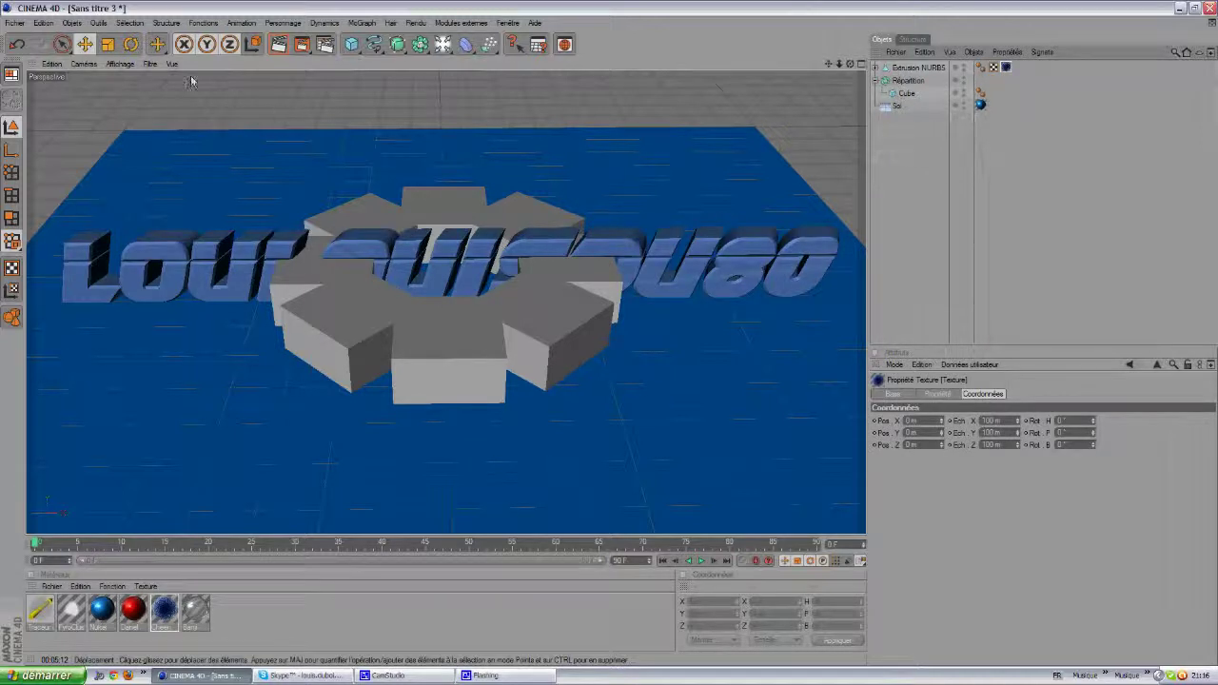
Test-render the view, then select the Sol floor and the Répartition array
click(279, 46)
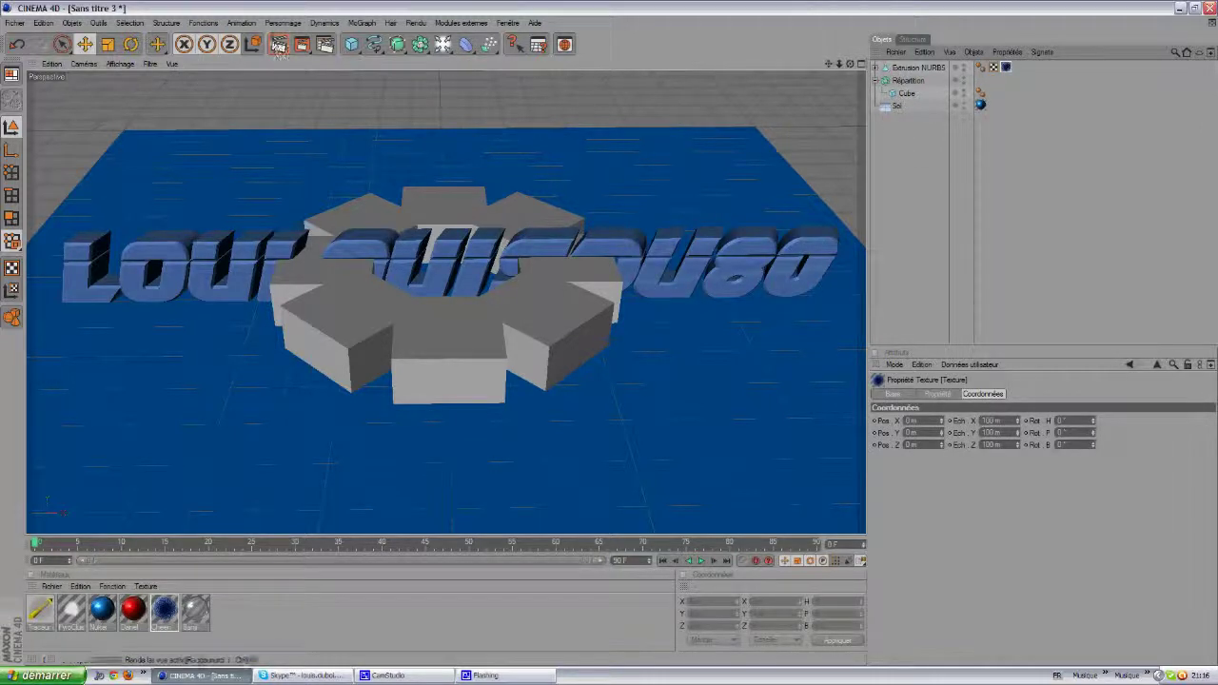
click(699, 371)
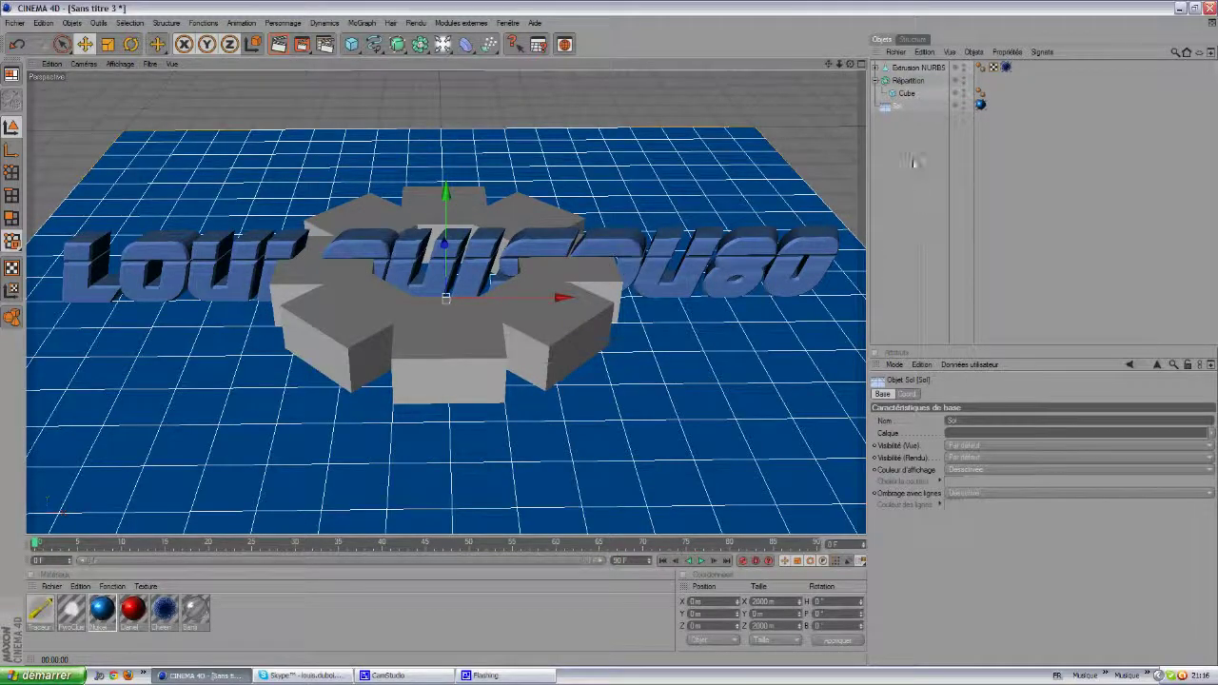
click(907, 81)
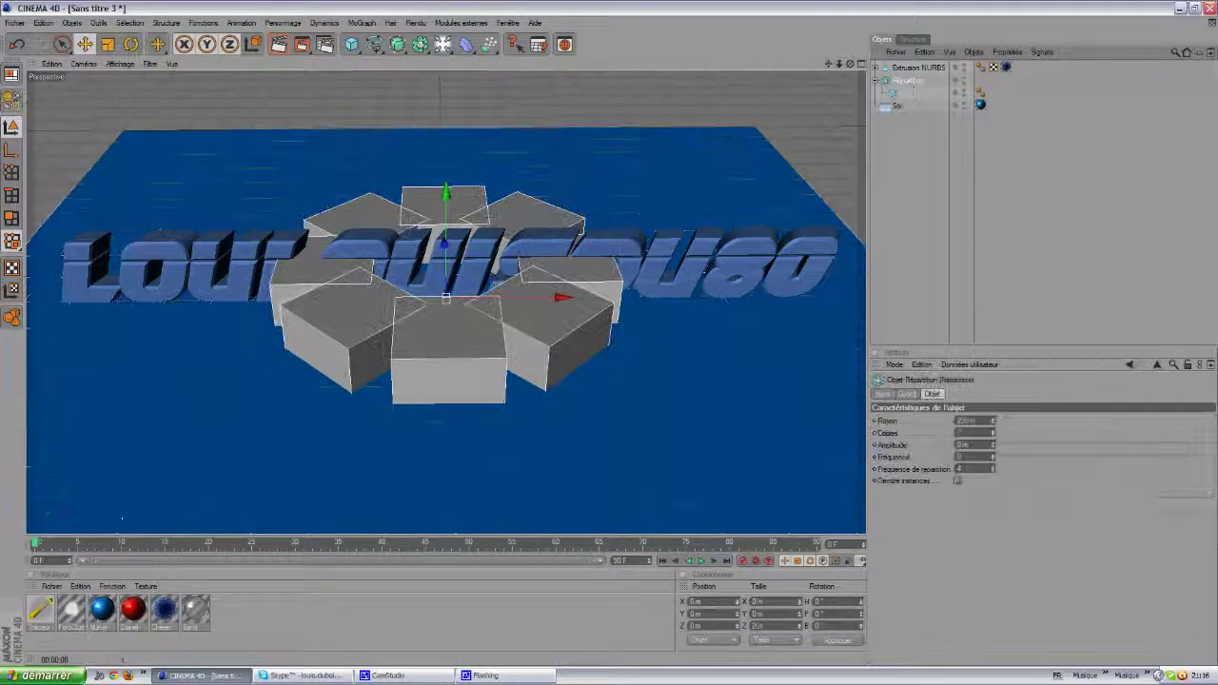
Turn on Biseau for the arrayed Cube with a 40 m bevel radius
click(906, 93)
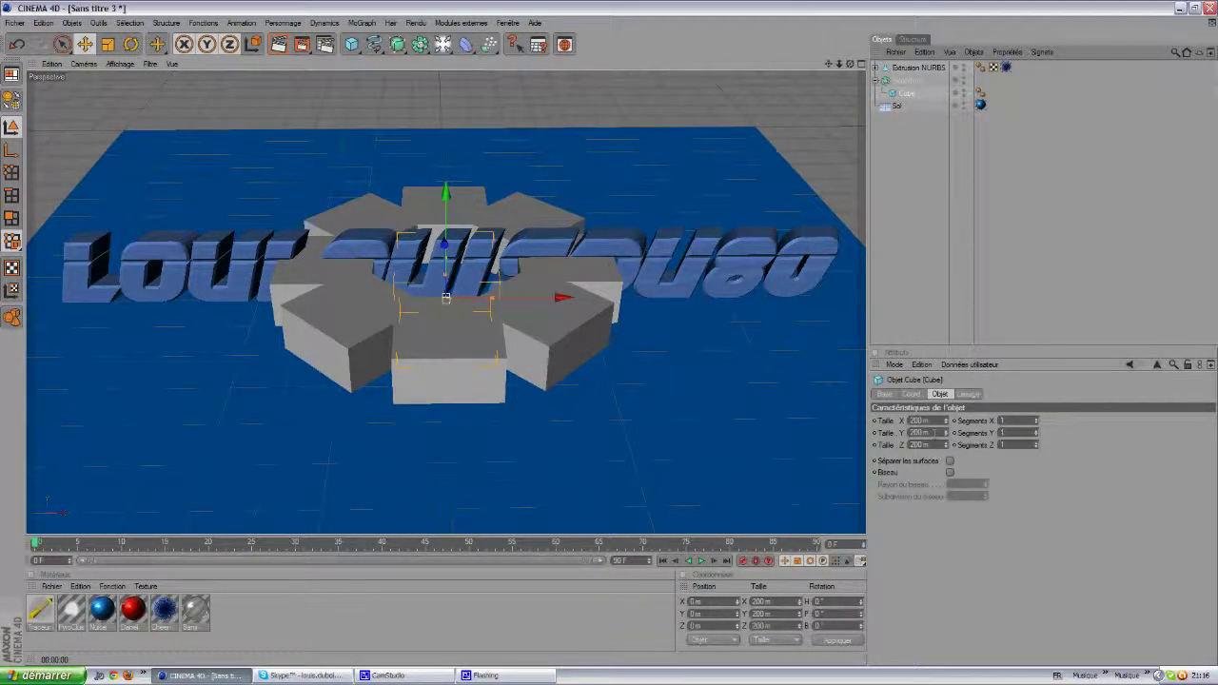
click(922, 420)
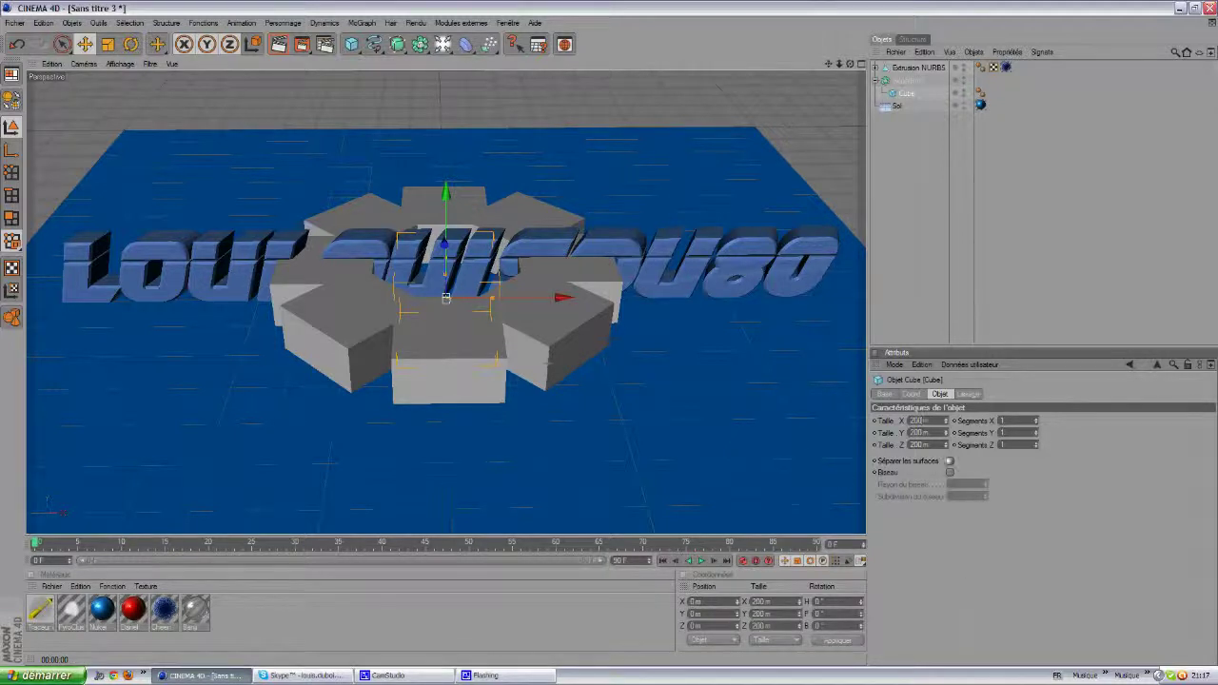
click(949, 472)
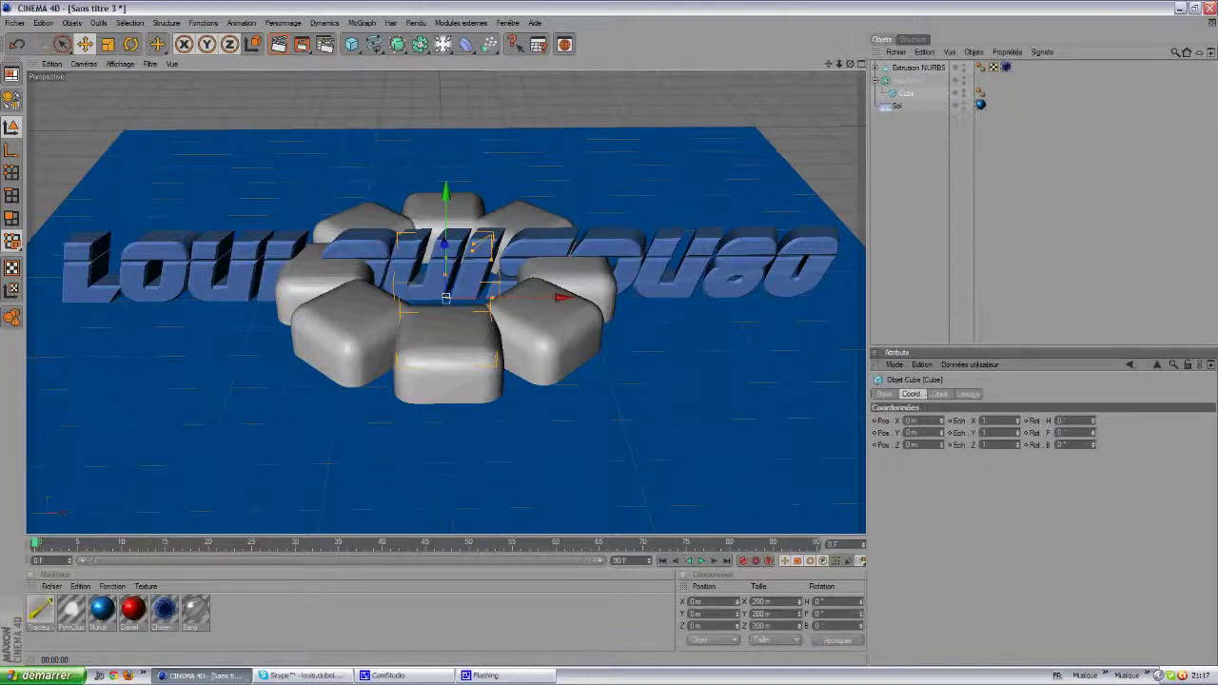
click(942, 396)
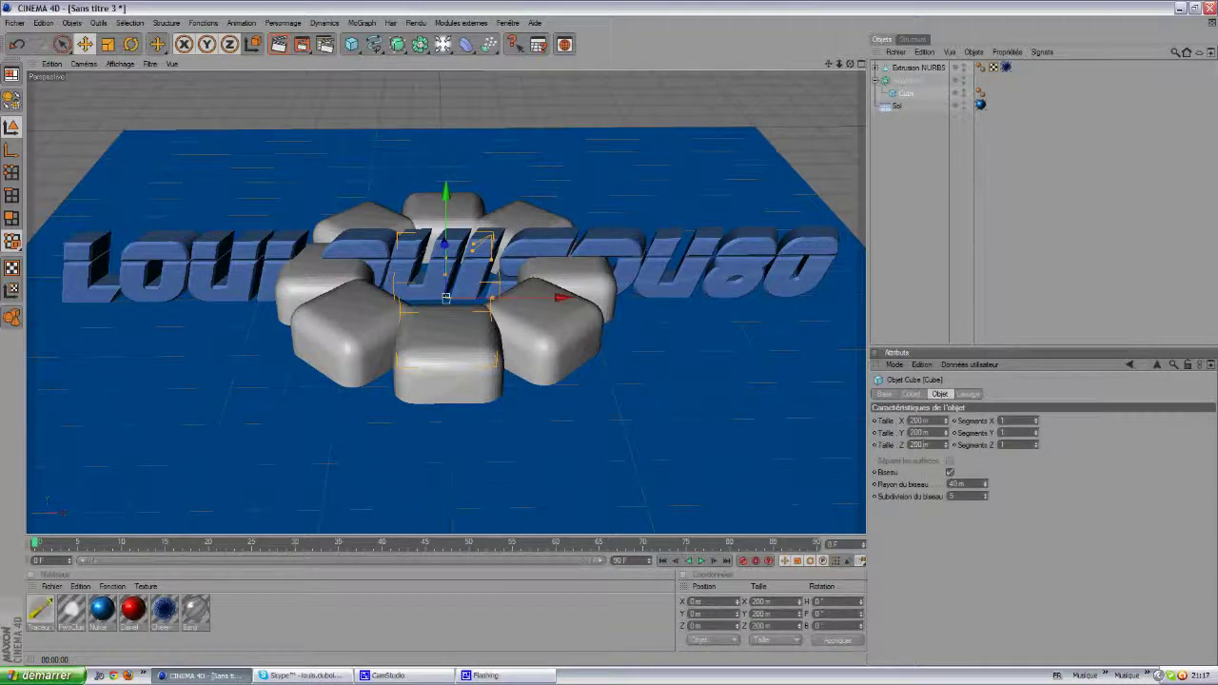
click(879, 82)
click(874, 80)
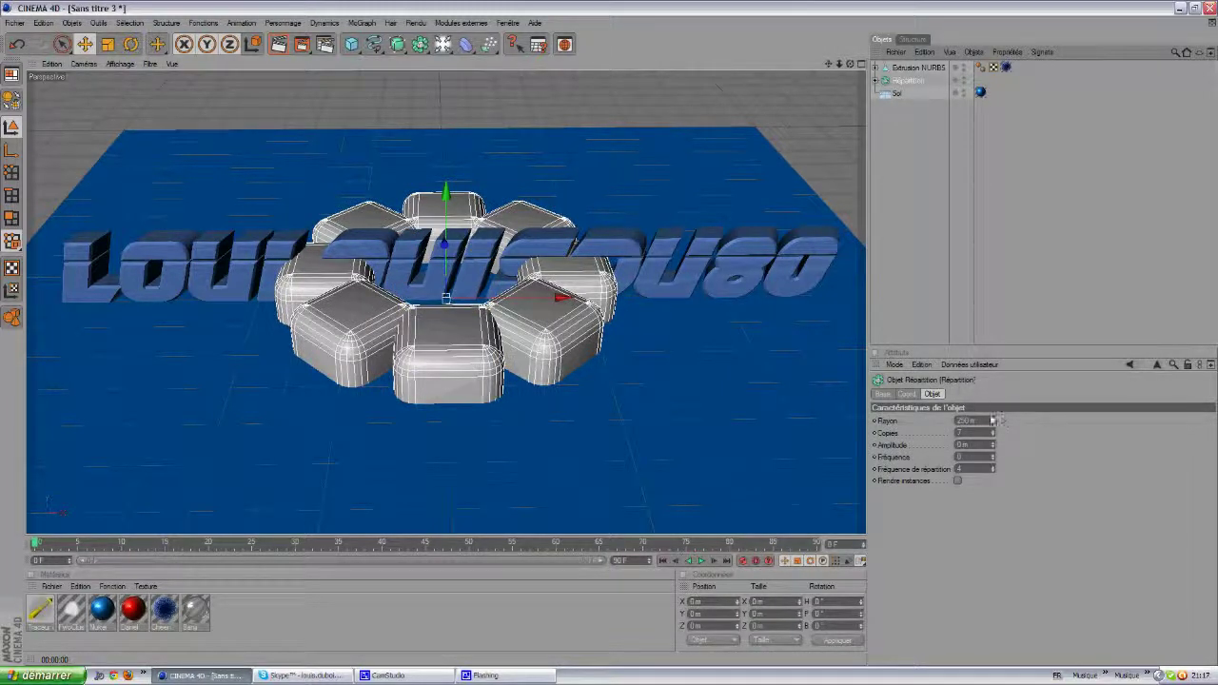
Give Répartition 15 copies on a 950 m radius with a 200 m amplitude
drag(994, 420, 996, 423)
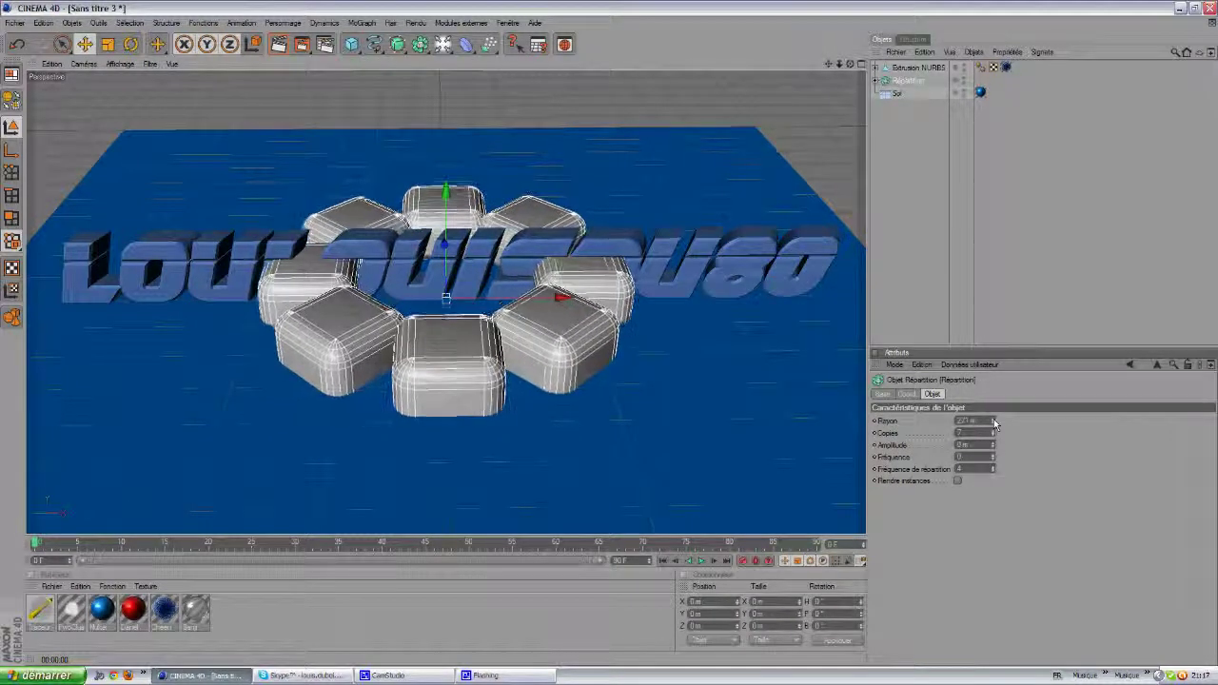
mouse_move(996, 424)
mouse_down()
mouse_move(998, 404)
mouse_move(994, 436)
mouse_up()
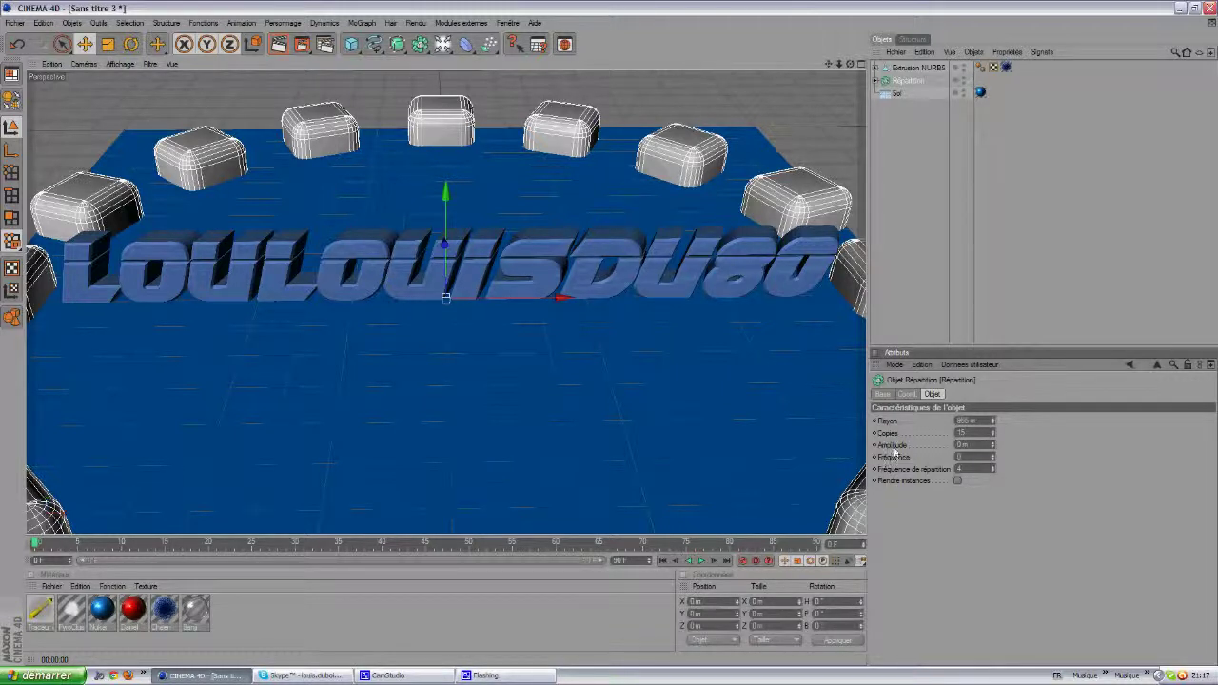
drag(993, 450, 994, 449)
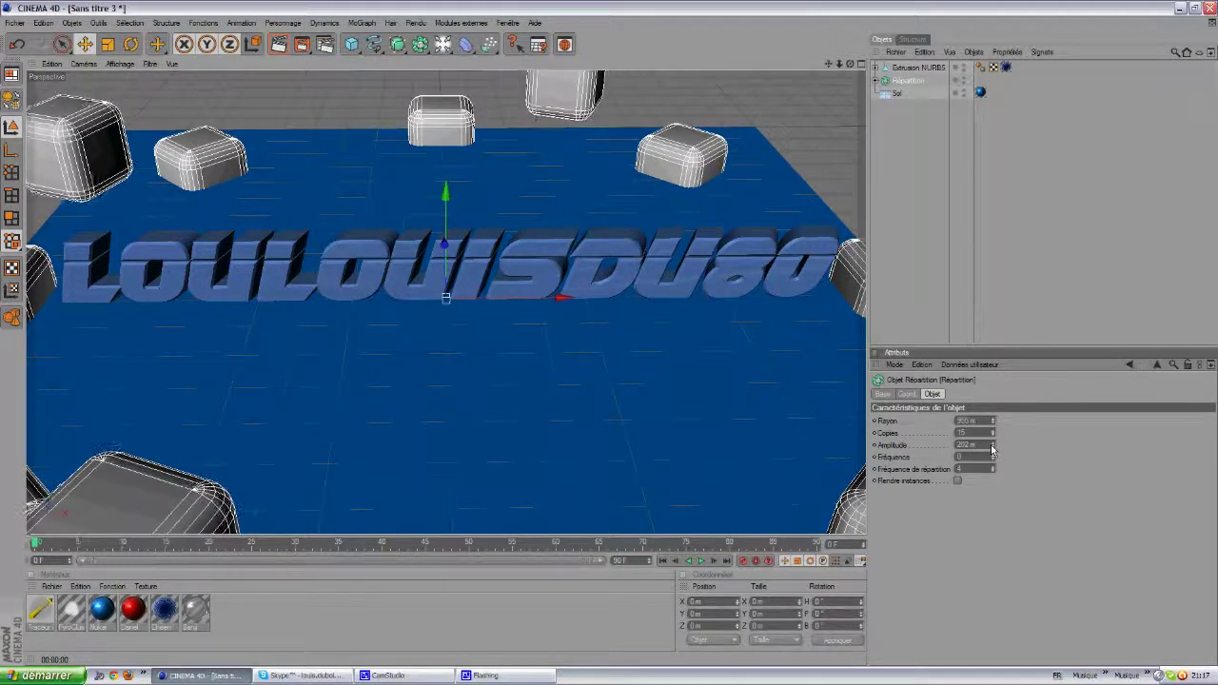
Preview the animation while tuning the array's amplitude to 48 m and Fréquence to 2
click(702, 562)
drag(994, 461, 994, 462)
click(994, 464)
click(702, 562)
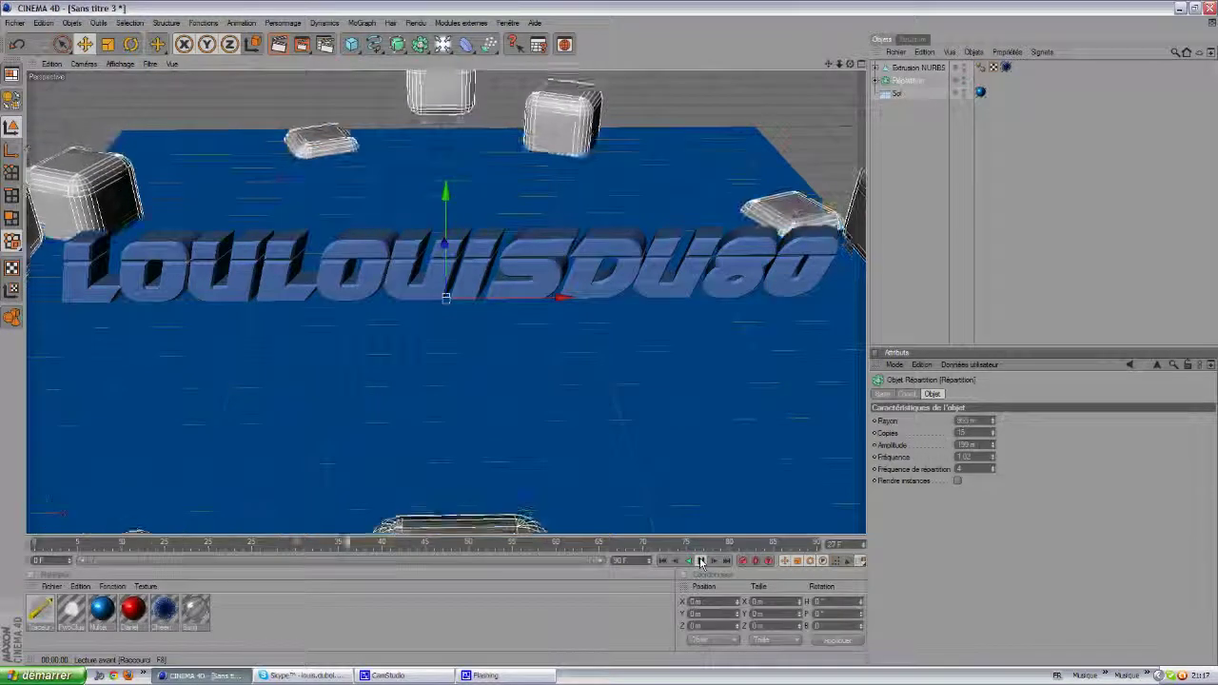
click(701, 562)
drag(994, 464, 992, 453)
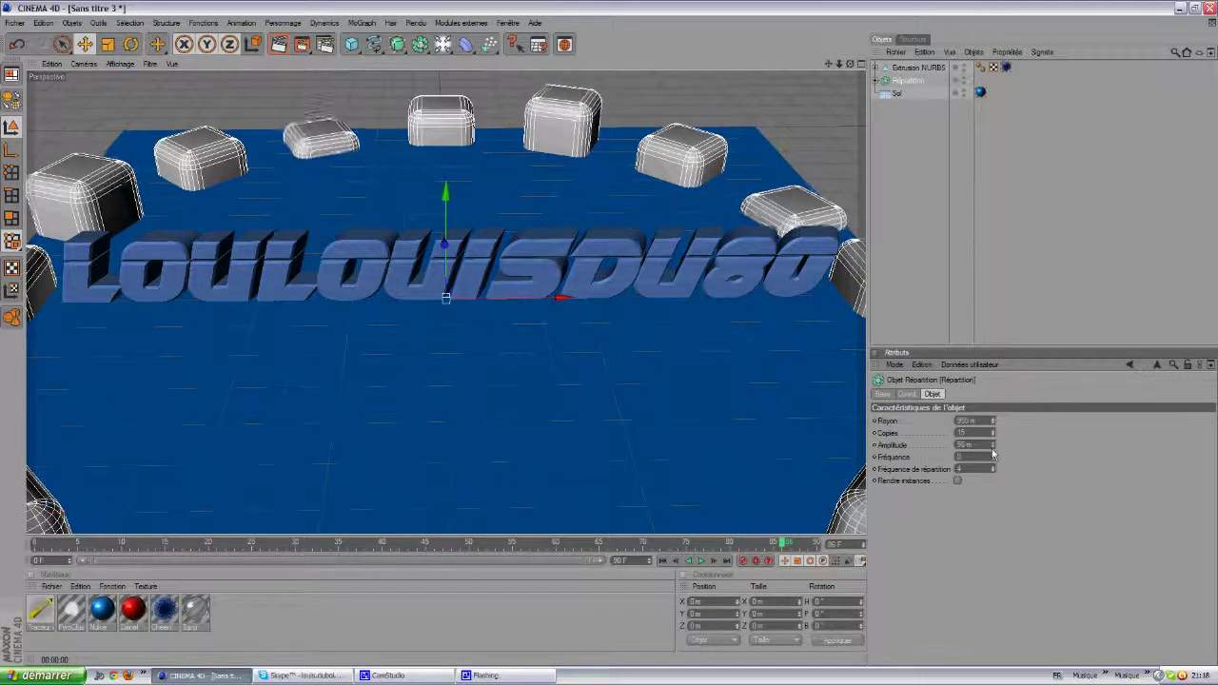
drag(995, 460, 996, 461)
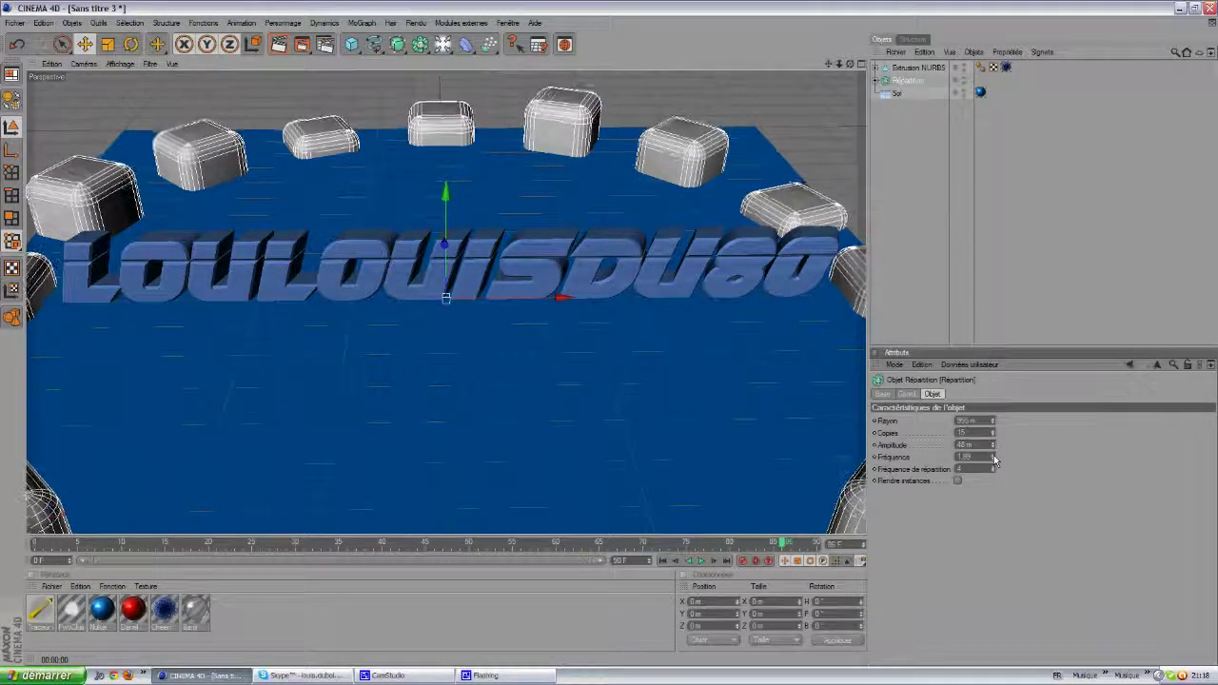
drag(994, 461, 995, 461)
double_click(963, 457)
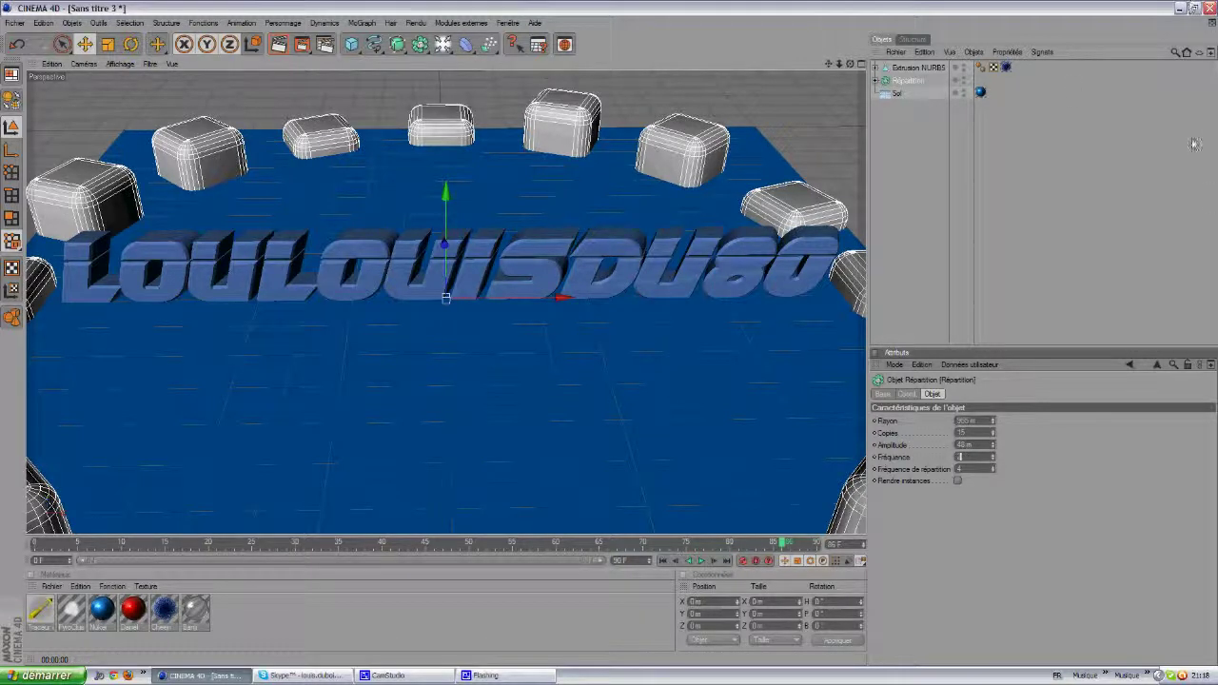
key(Return)
Set the array's Fréquence de répartition to 2
drag(994, 476, 994, 473)
text(2)
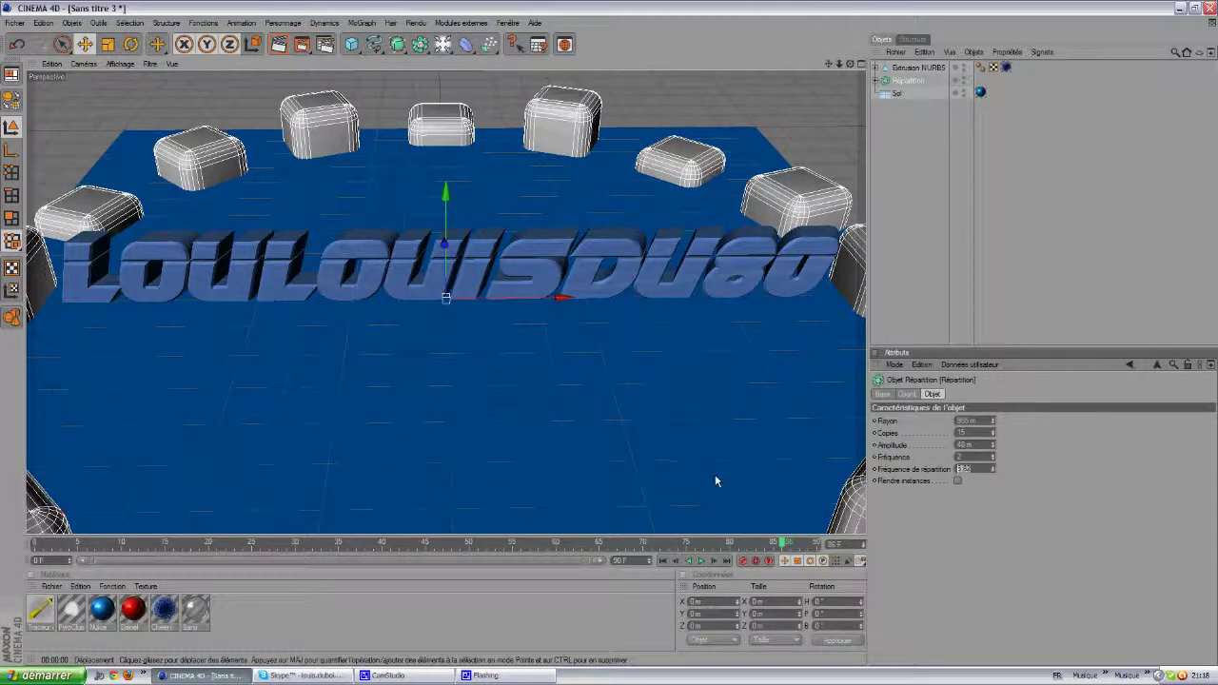
key(Return)
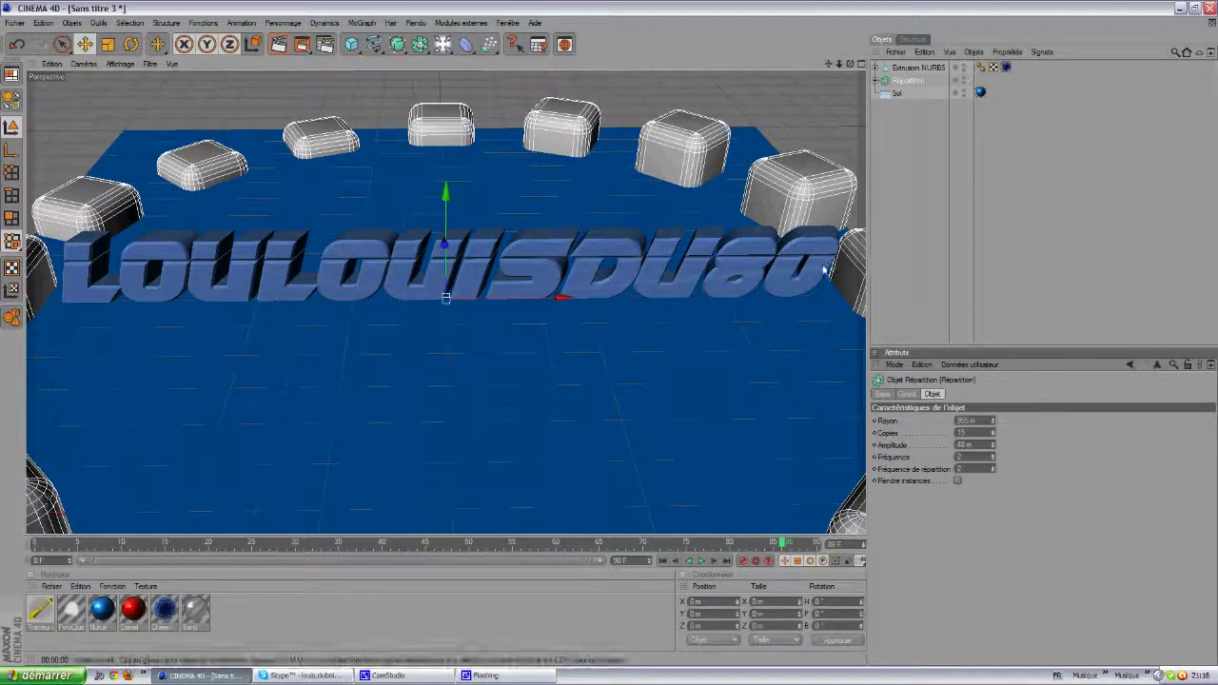
Apply the Banc material to the Répartition cube ring
click(909, 80)
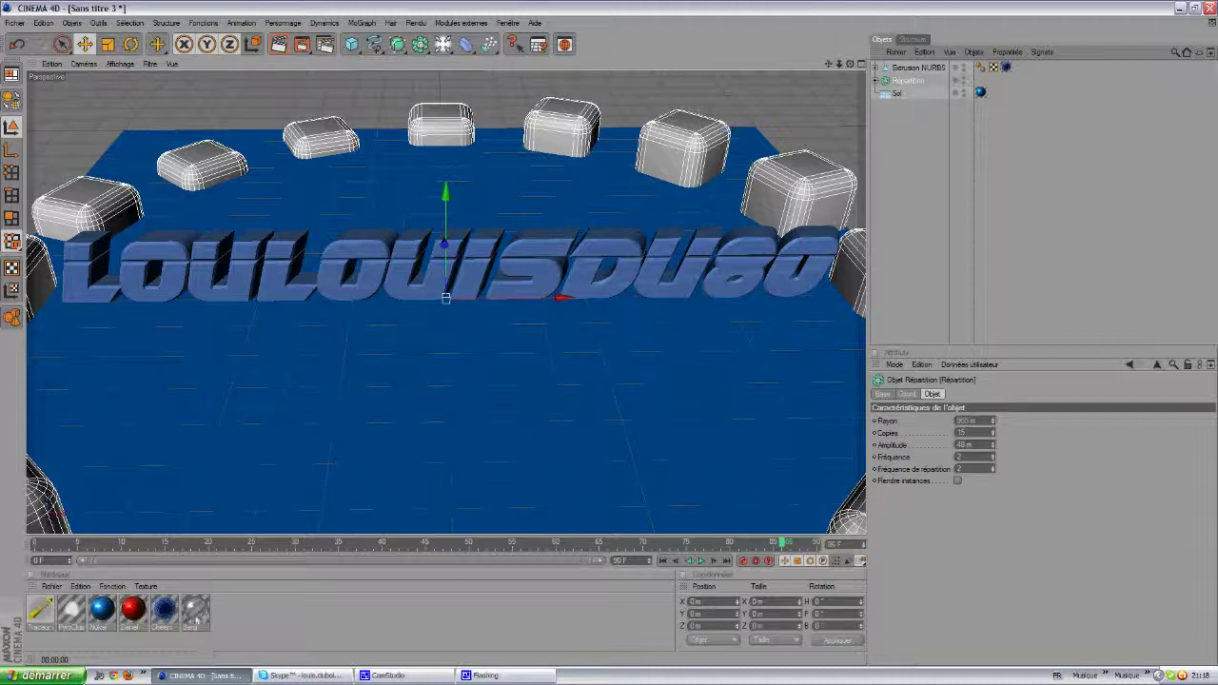
drag(196, 617, 246, 586)
drag(981, 92, 980, 80)
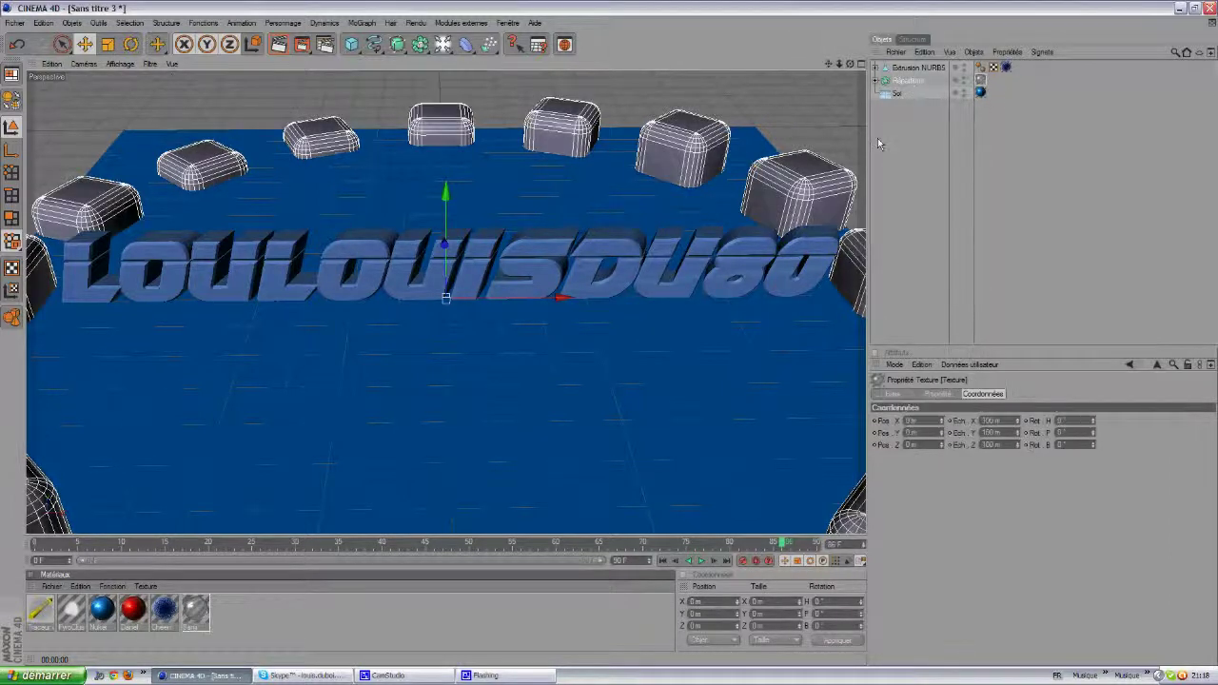
click(278, 47)
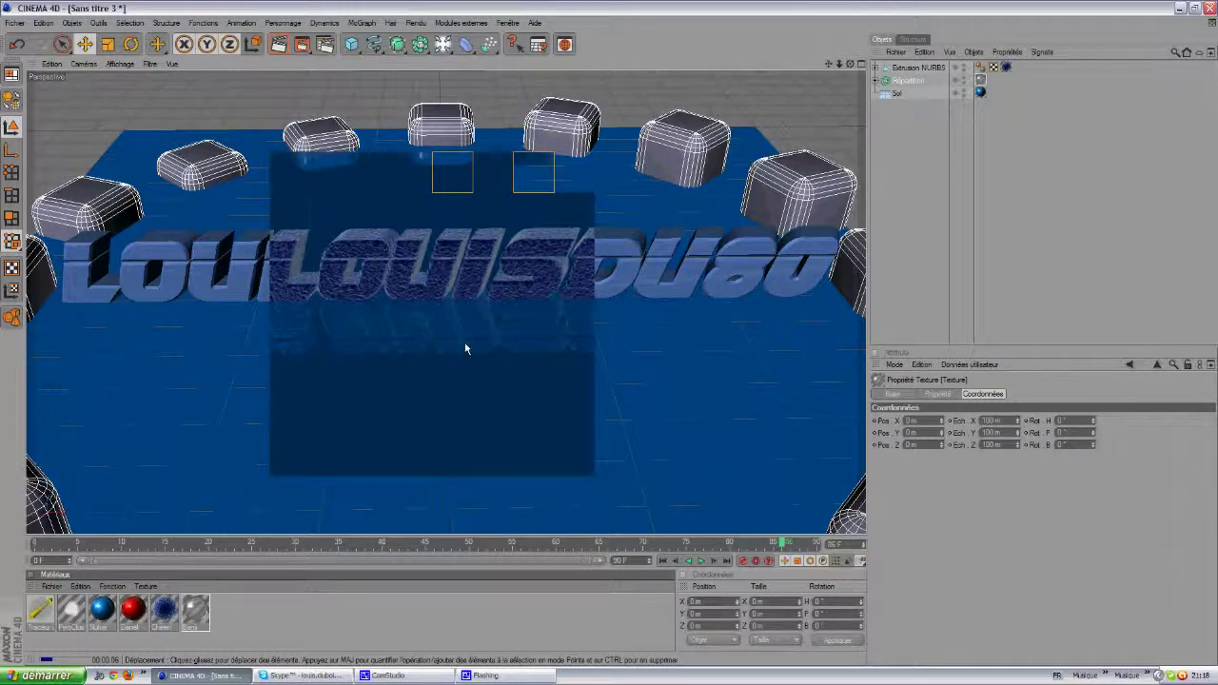
scroll(517, 228, down, 3)
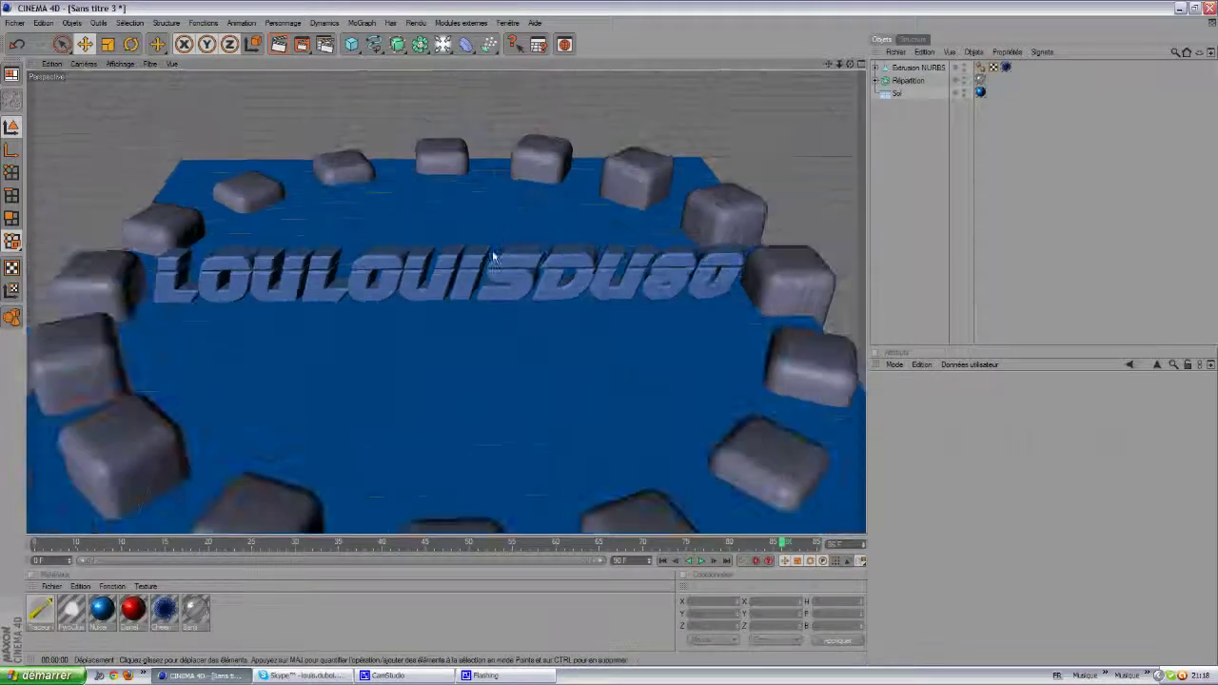
scroll(516, 229, down, 3)
mouse_move(533, 248)
alt+mouse_down()
mouse_move(610, 340)
mouse_move(691, 188)
mouse_move(256, 460)
alt+mouse_up()
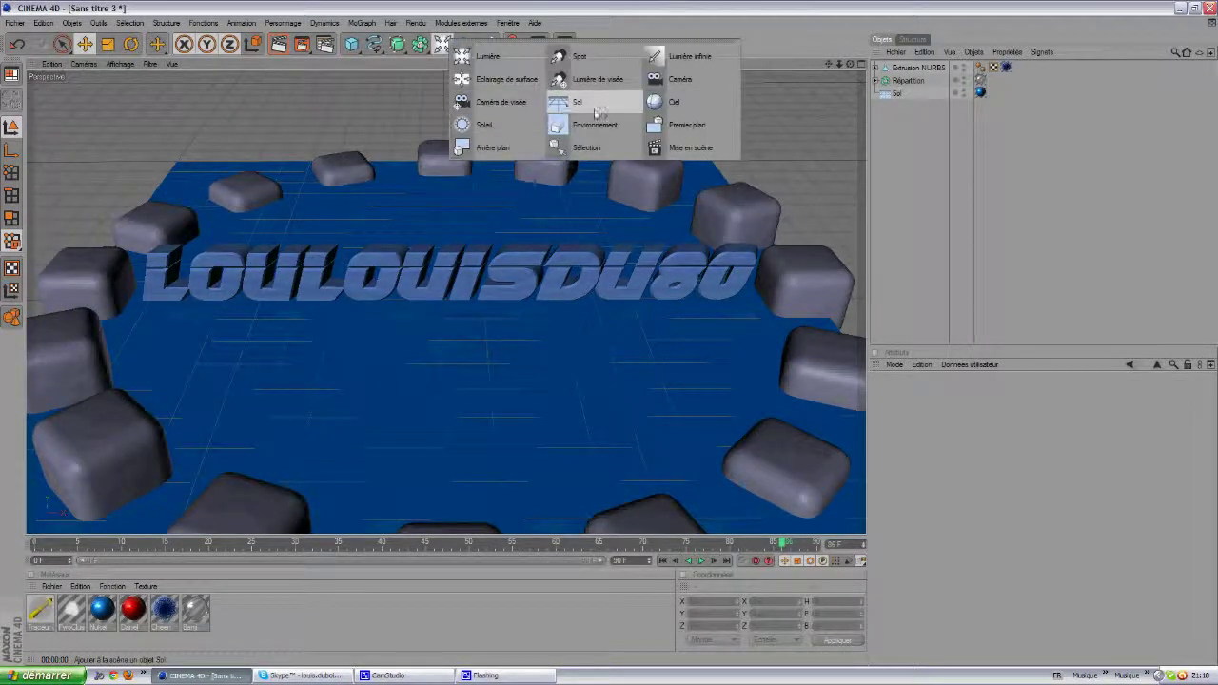
Add an Environnement object and a particle Émetteur to the scene
drag(458, 50, 571, 116)
drag(464, 45, 512, 68)
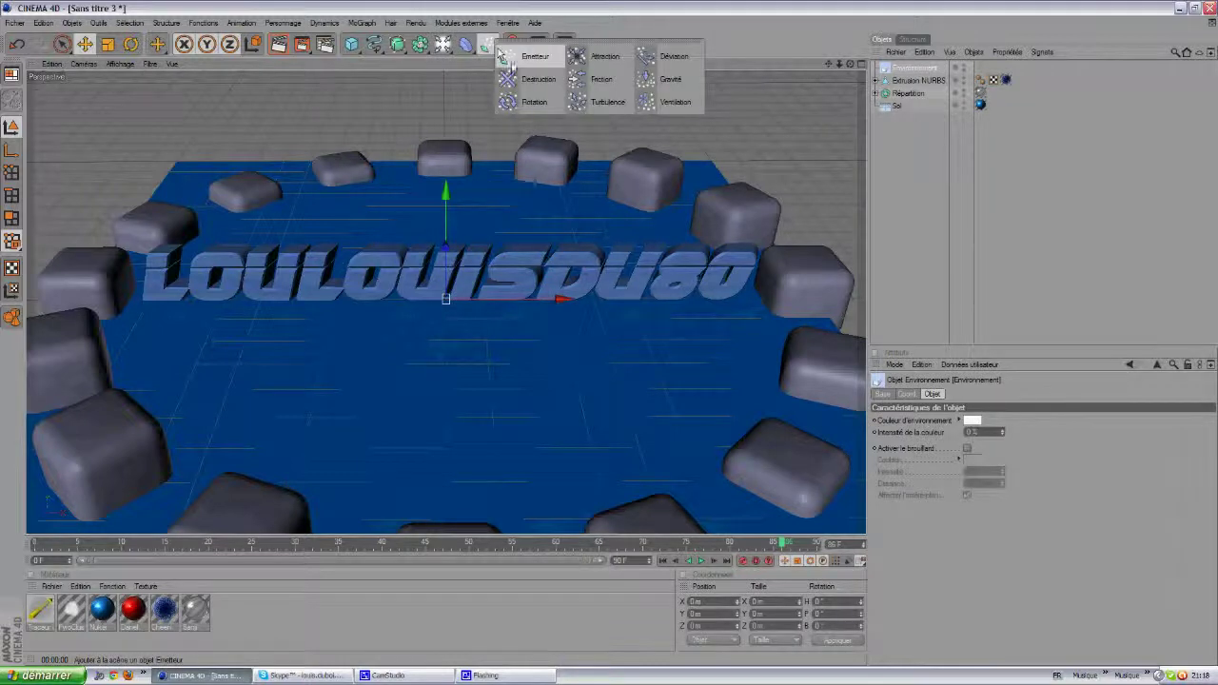
click(465, 45)
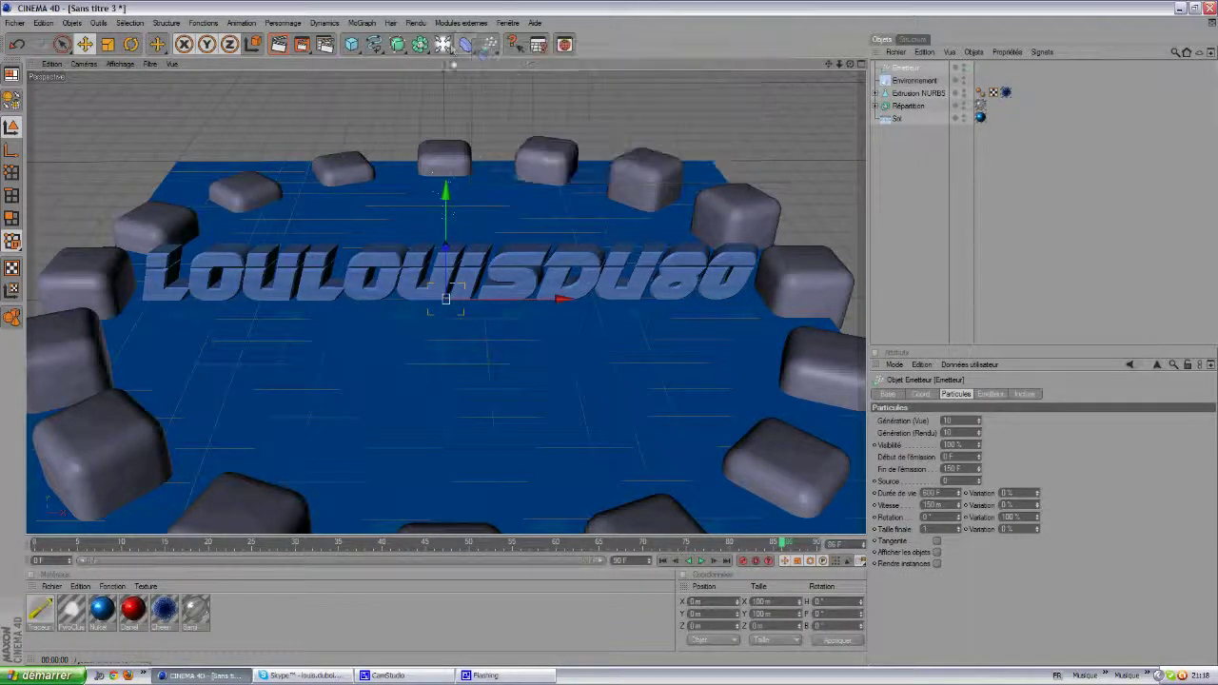
drag(443, 45, 433, 12)
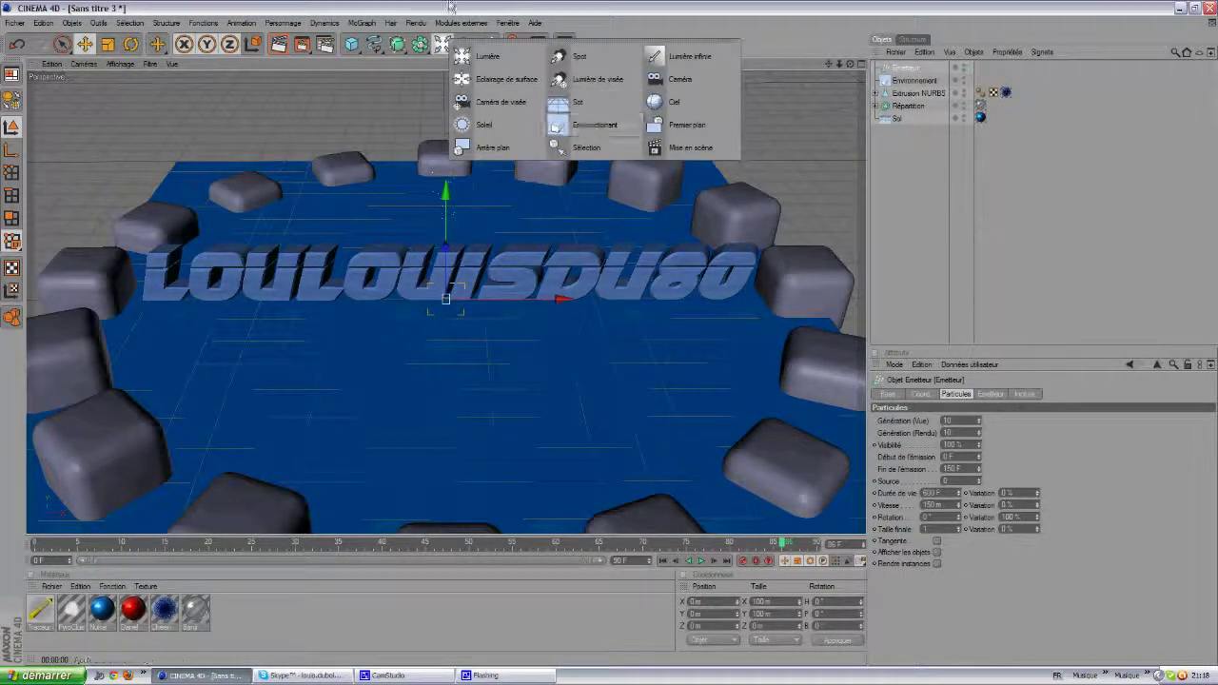
drag(488, 44, 551, 57)
click(514, 63)
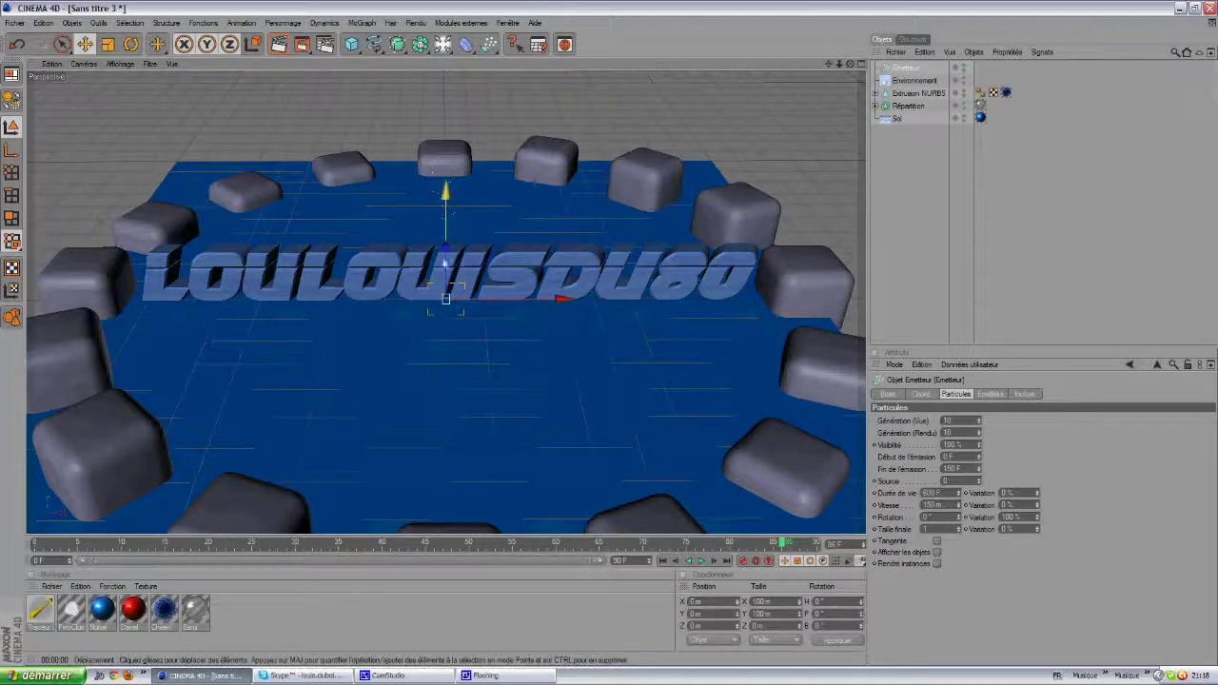
Set the emitter's pitch rotation to 90° and push it back along Z
click(928, 394)
key(Return)
mouse_move(444, 350)
mouse_down()
mouse_move(611, 338)
mouse_move(444, 345)
mouse_up()
Give Environnement a 90° pitch and position Y 0 m, Z 417.771 m
click(915, 81)
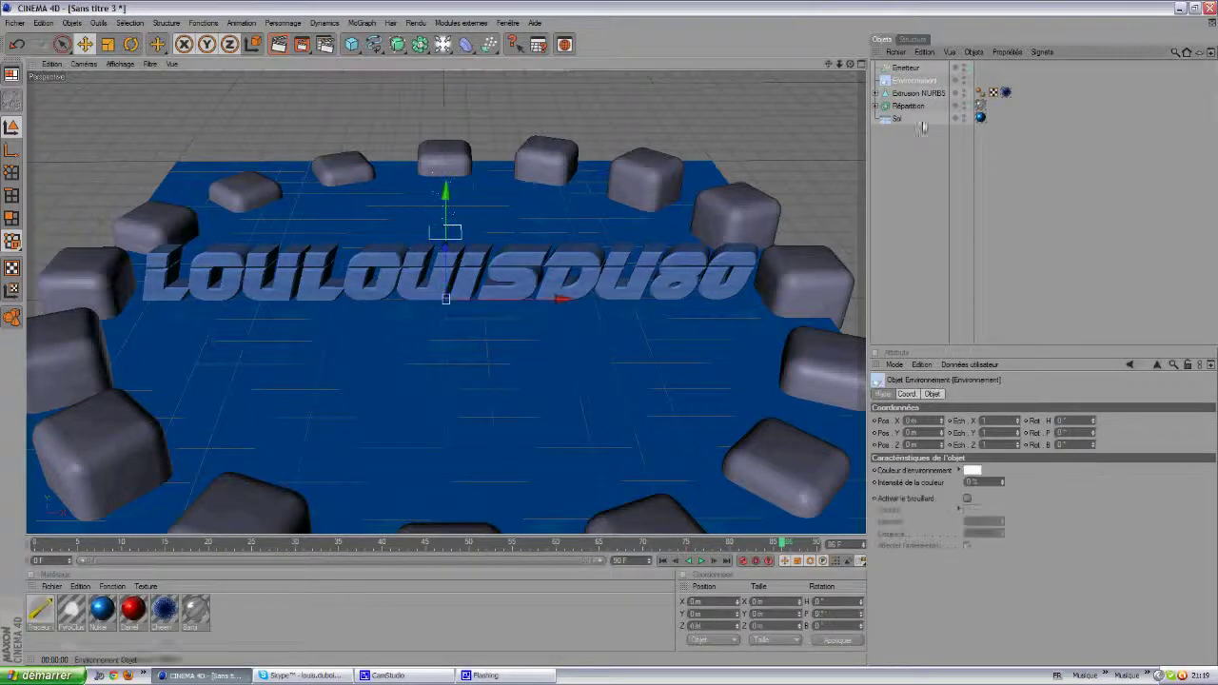
click(1060, 432)
text(90)
key(Return)
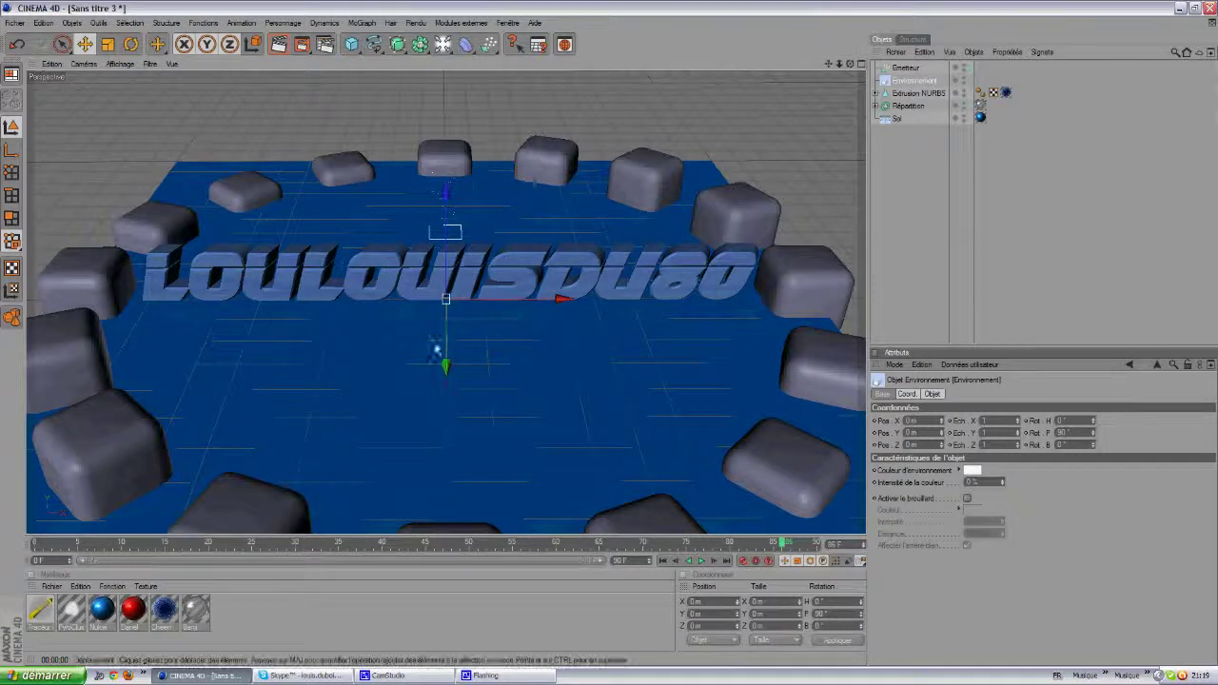
drag(436, 348, 438, 270)
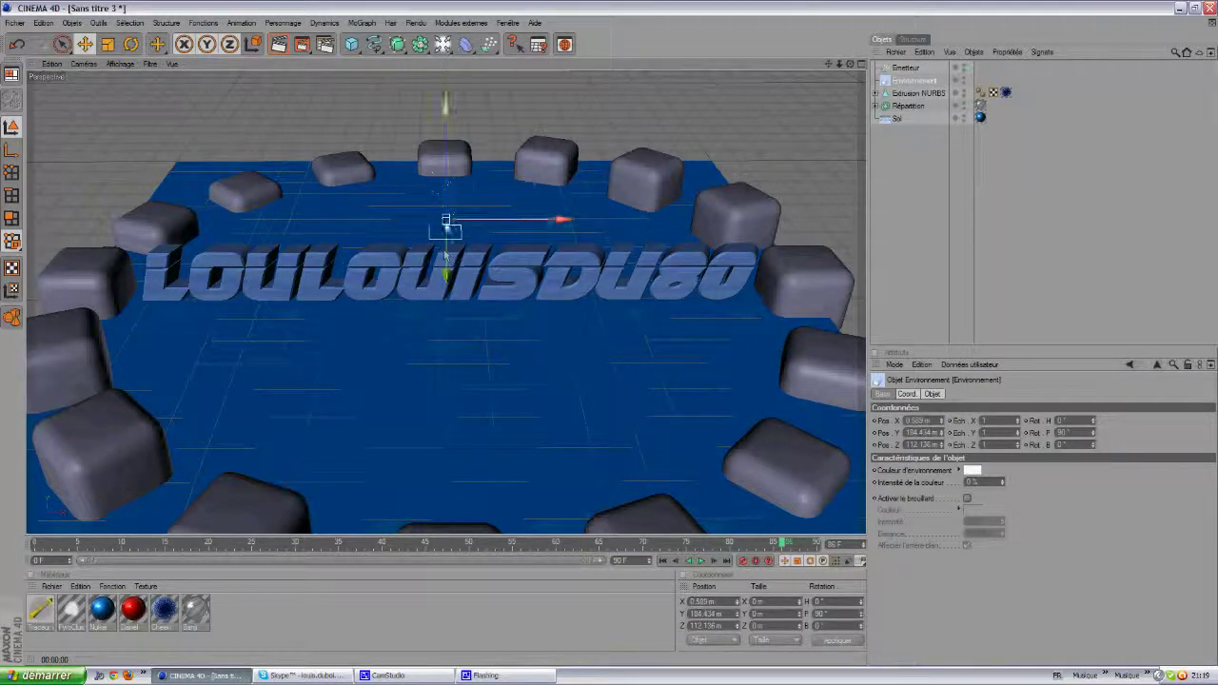
double_click(923, 432)
text(0)
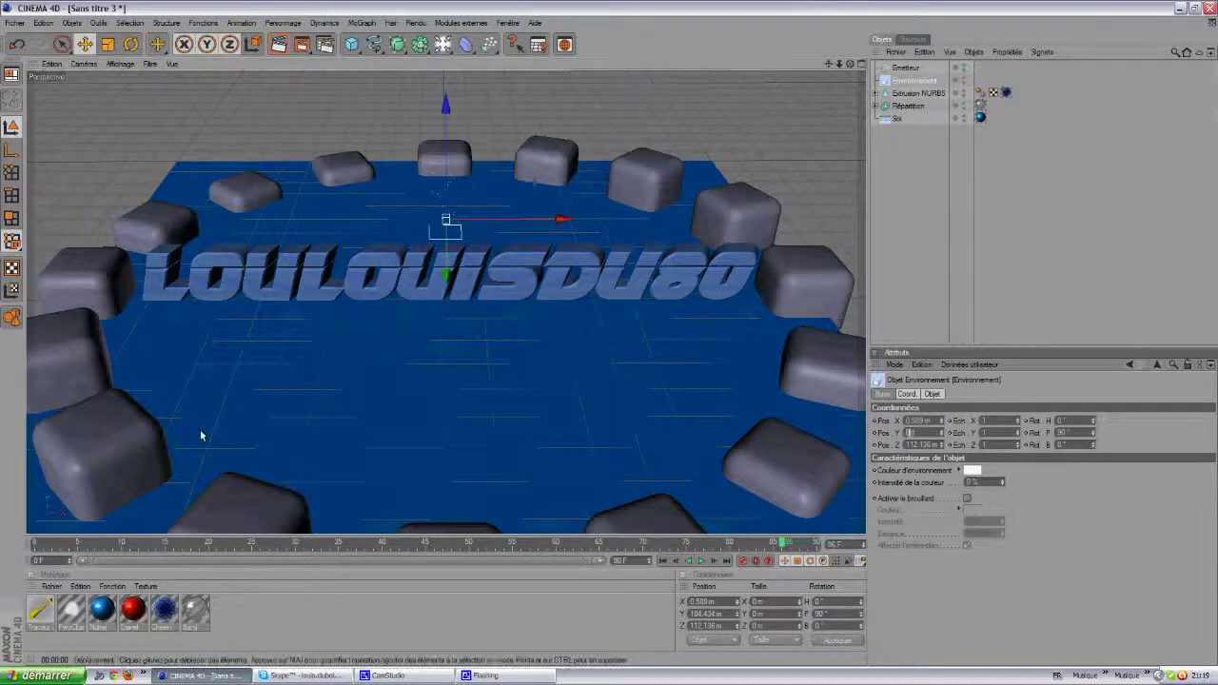
key(Return)
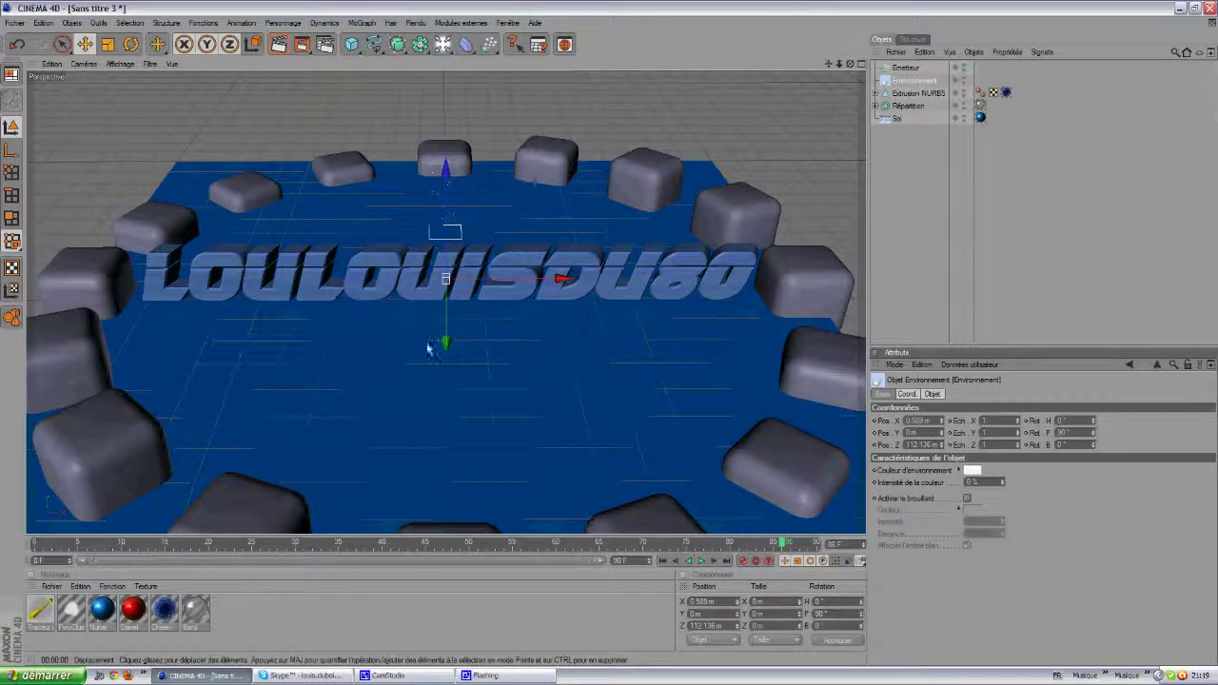
drag(428, 348, 429, 291)
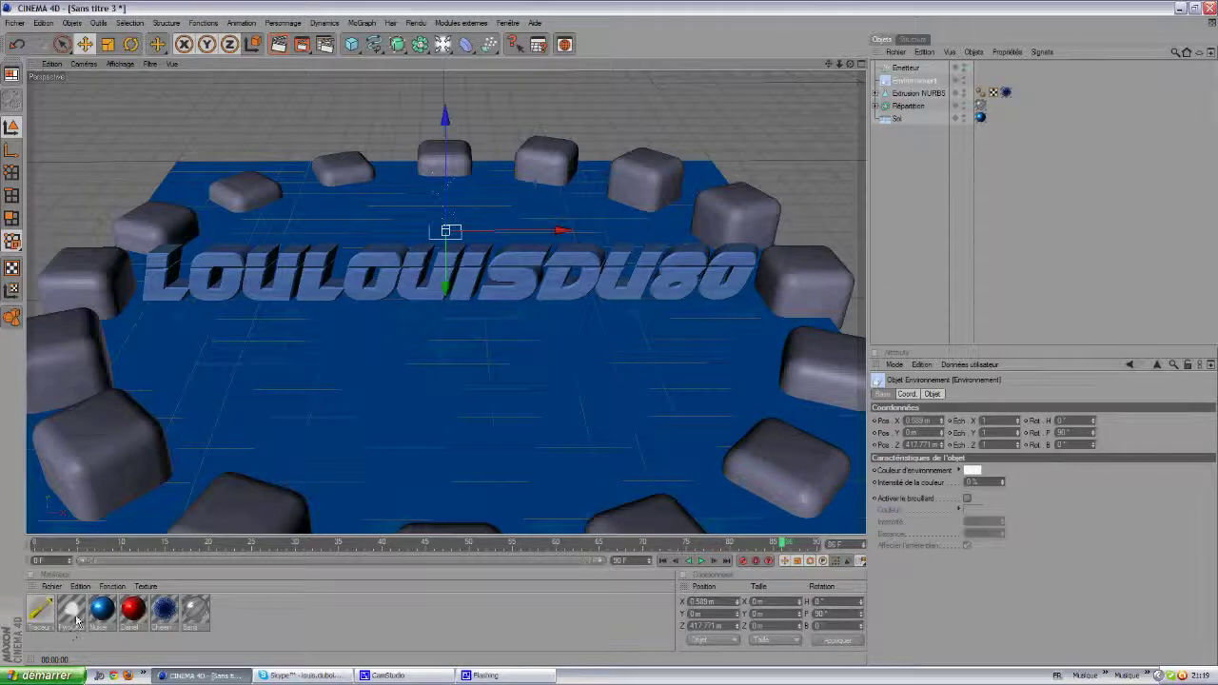
Set the PyroCluster material to the Boule de feu preset
double_click(73, 611)
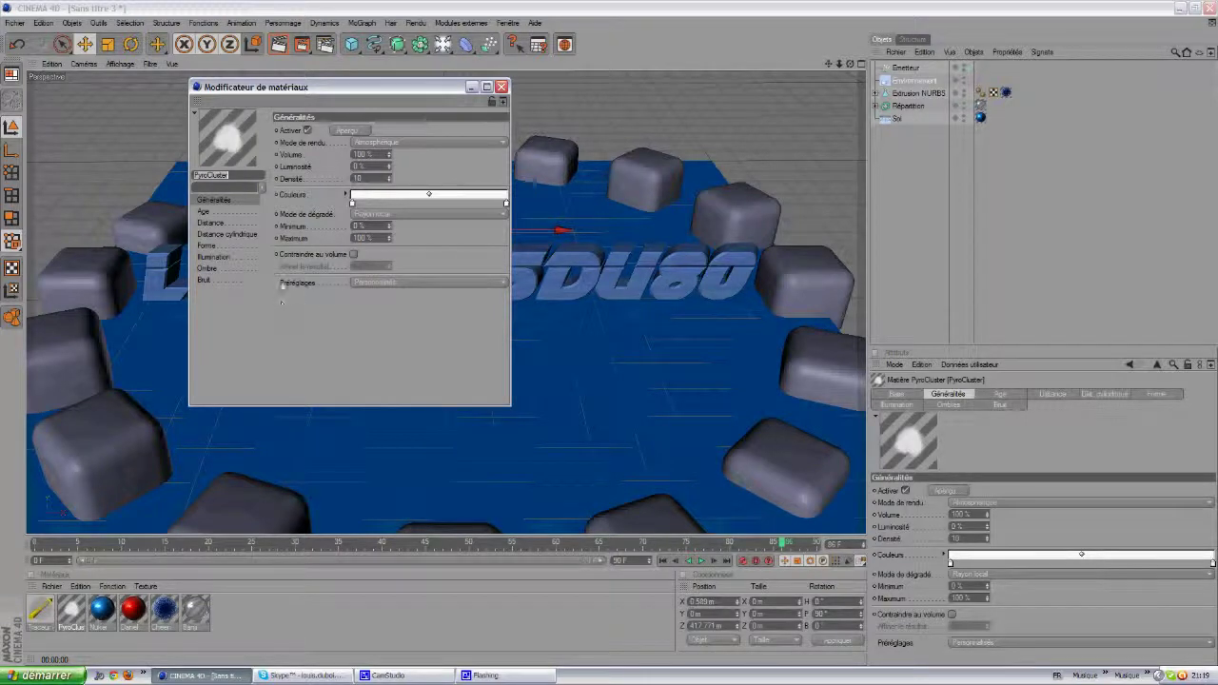
click(376, 283)
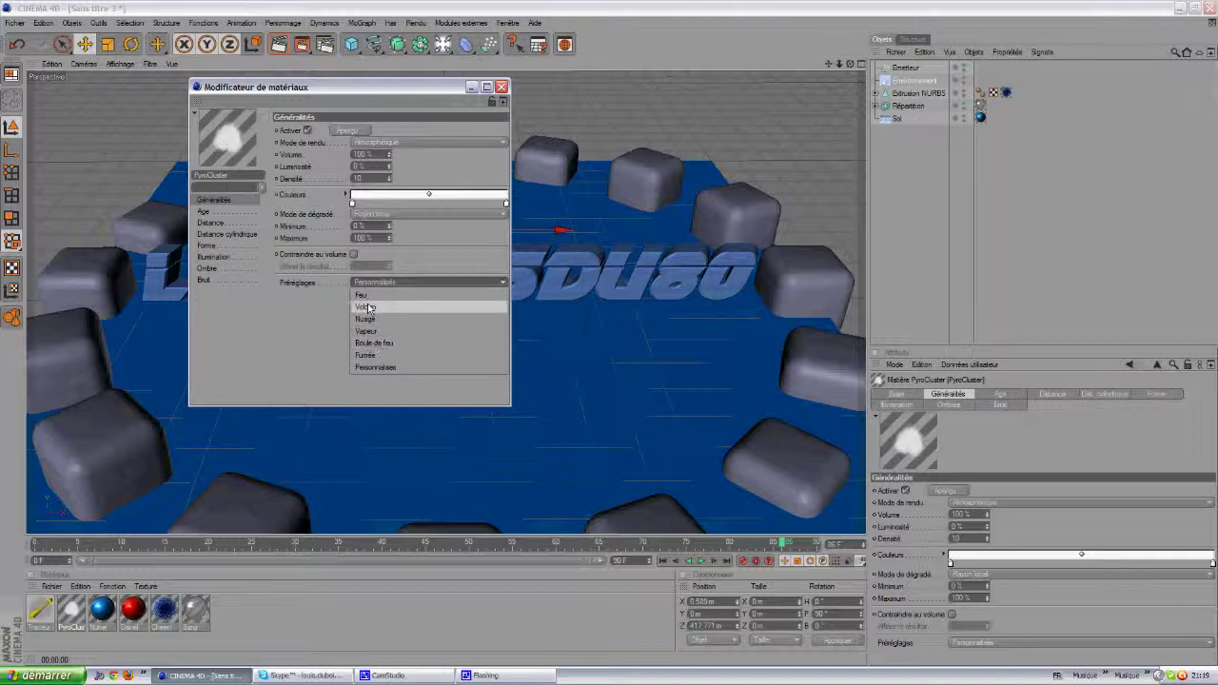
click(374, 343)
click(590, 376)
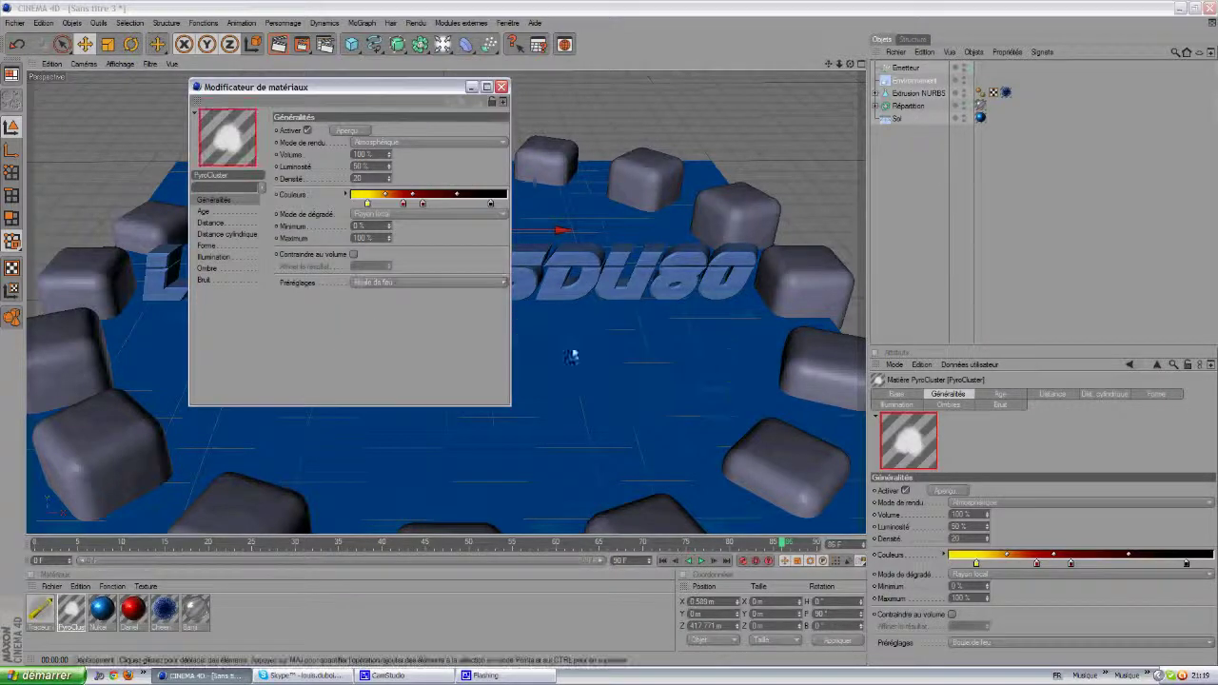
click(501, 87)
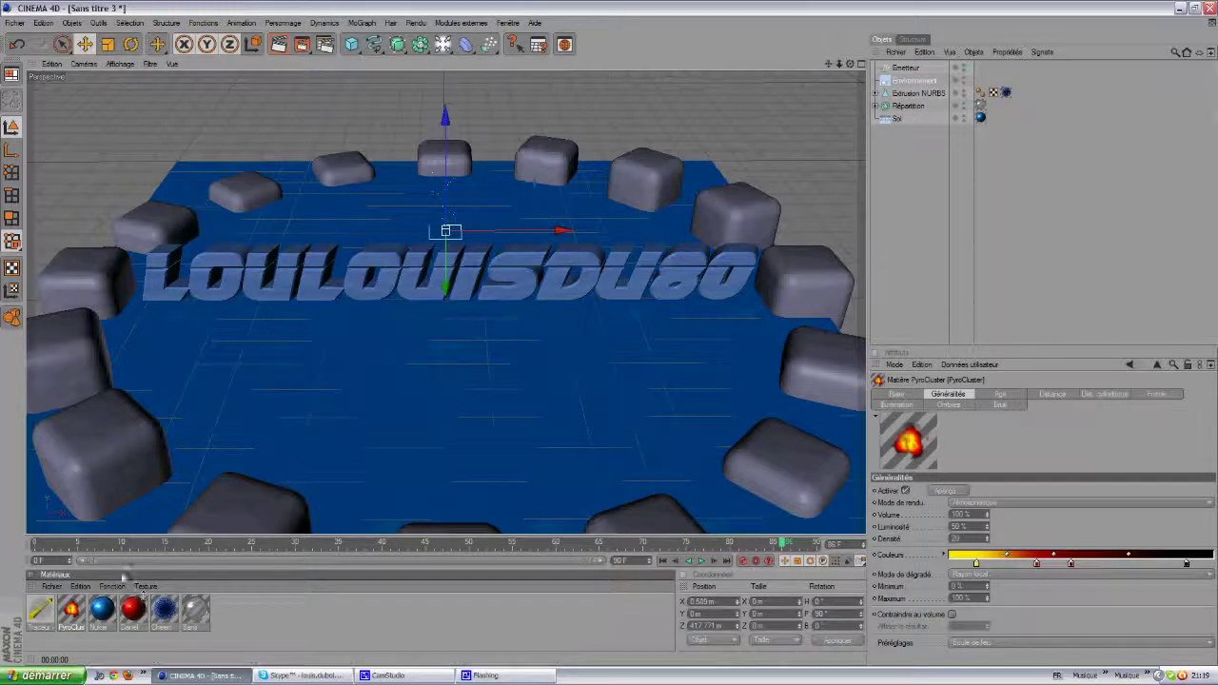
Apply the PyroCluster material to the Émetteur and test-render the scene
click(980, 80)
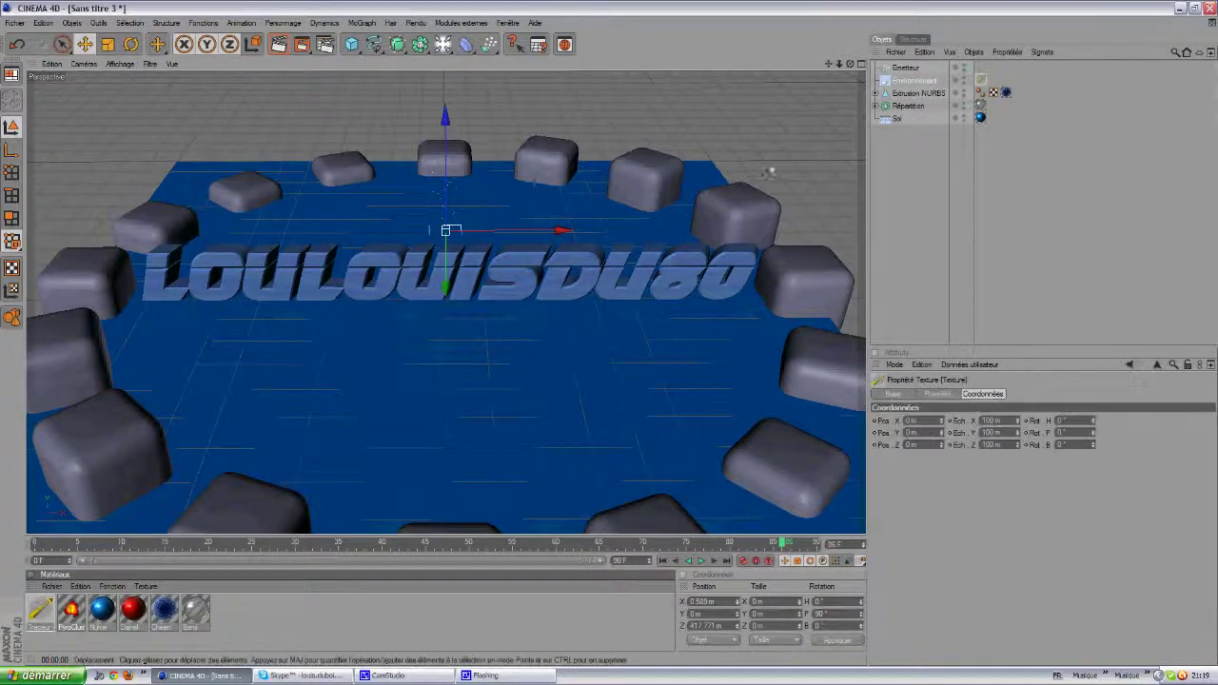
drag(916, 71, 913, 68)
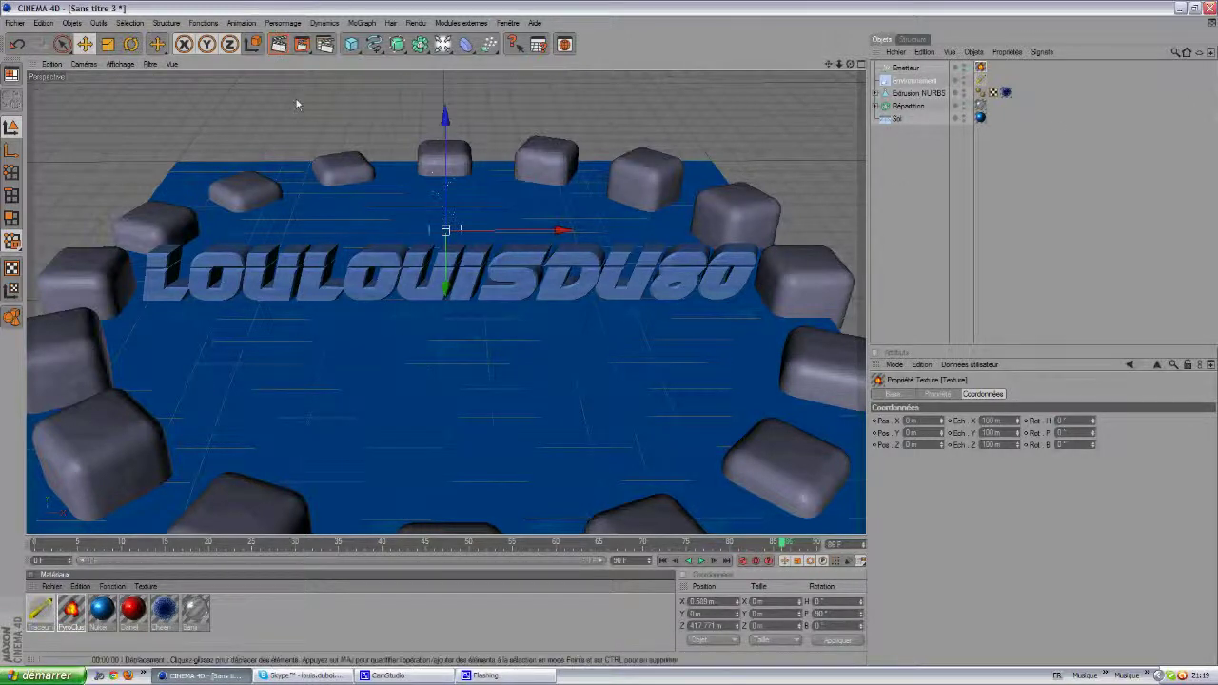
click(797, 103)
key(ctrl+r)
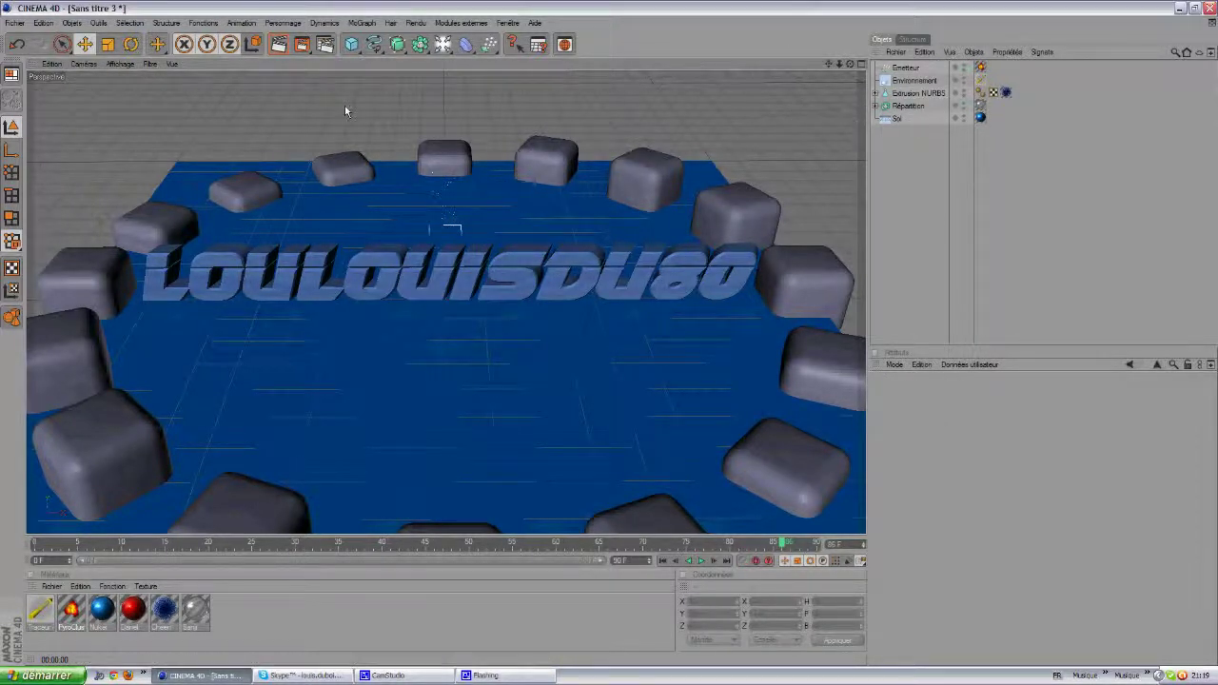
scroll(344, 112, down, 3)
scroll(476, 228, down, 3)
Test-render the scene and add three lights
key(ctrl+r)
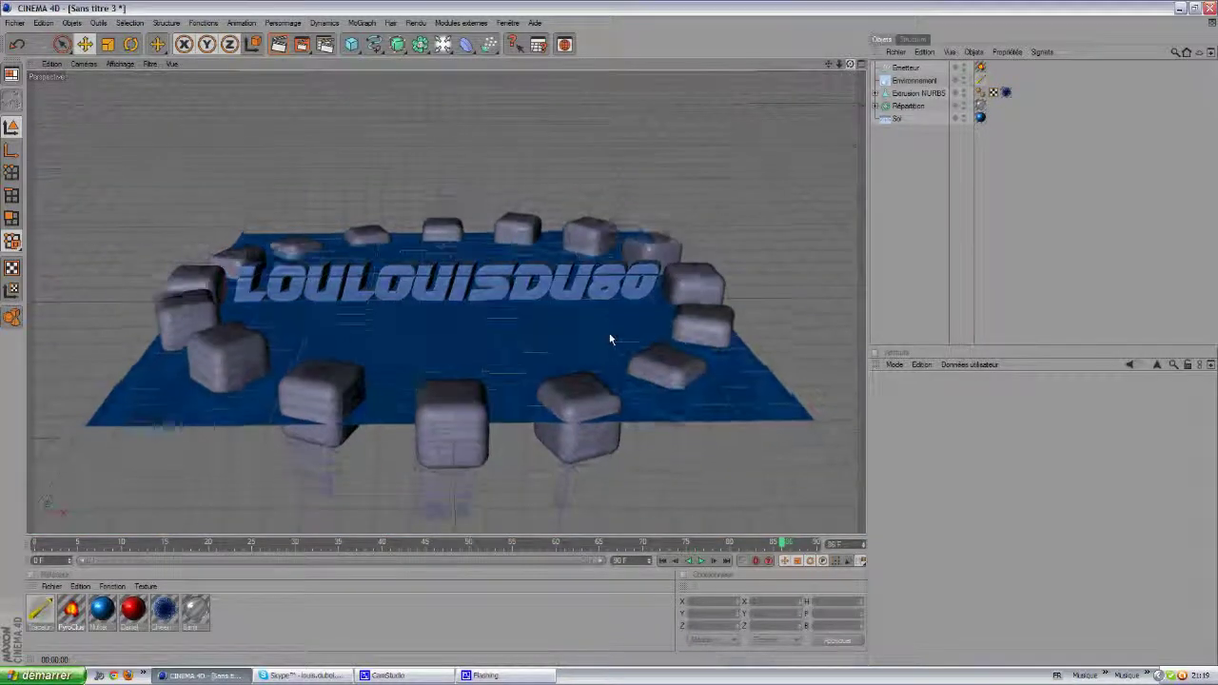
drag(839, 63, 384, 155)
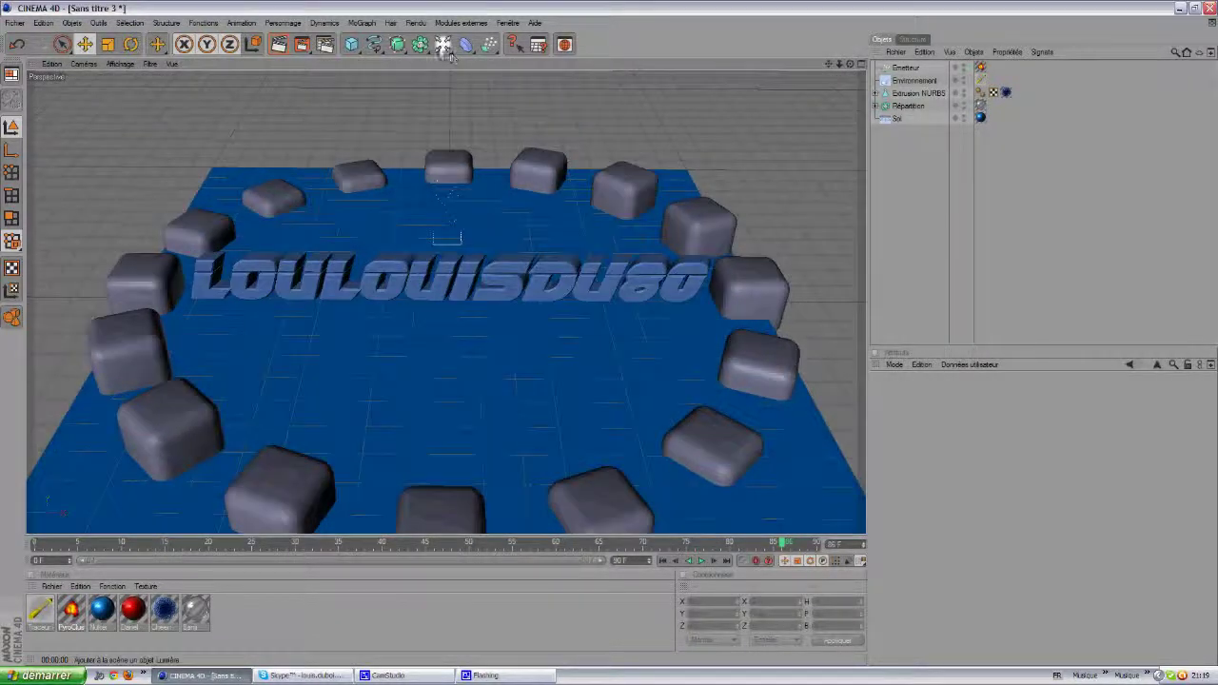
click(442, 44)
click(443, 45)
click(444, 44)
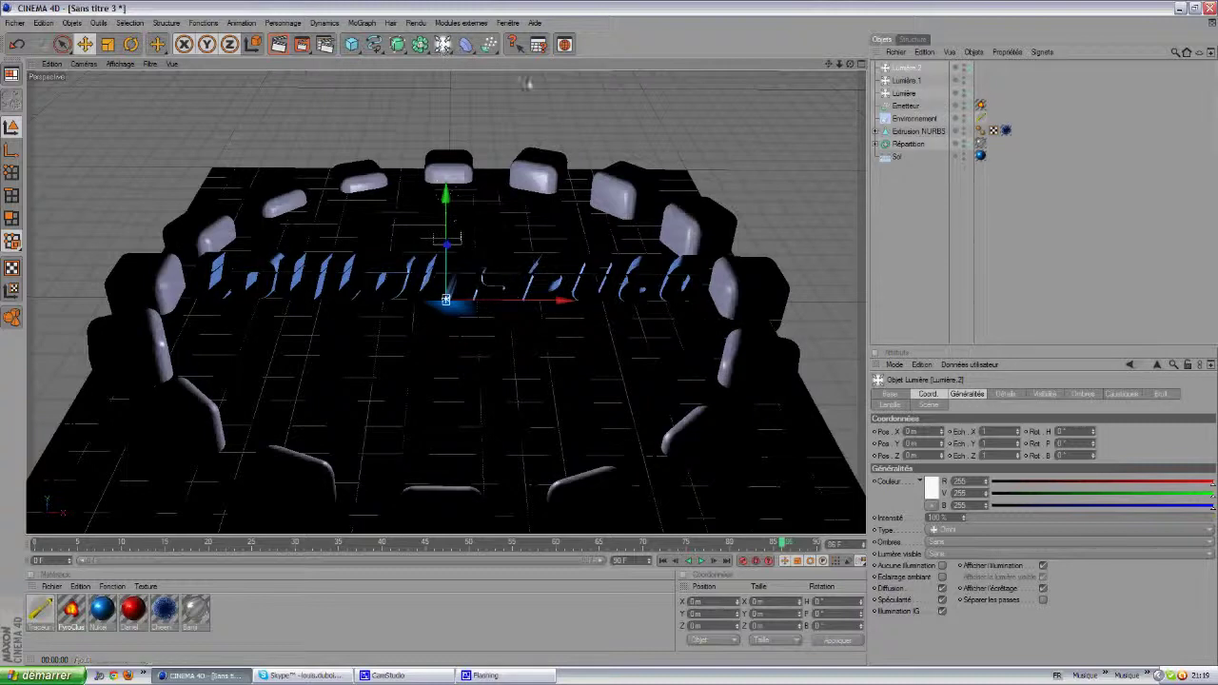
Raise Lumière above the floor and give it Suivi de rayon (ombres franches) hard shadows
click(901, 94)
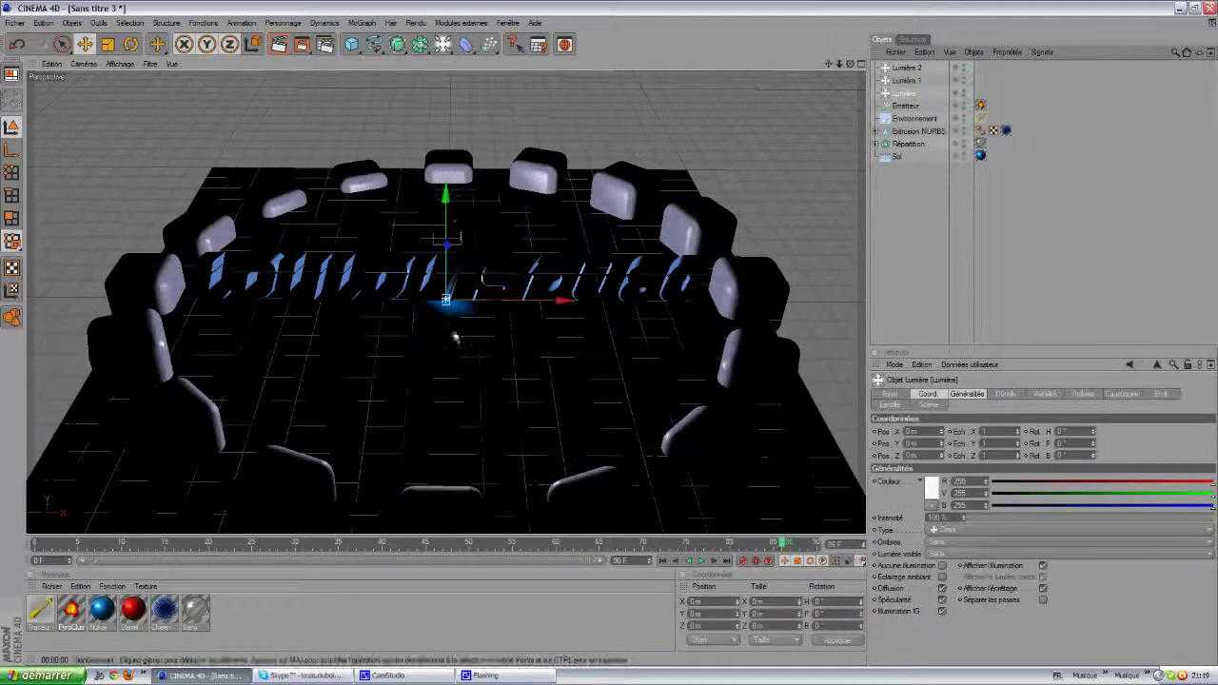
drag(451, 252, 611, 340)
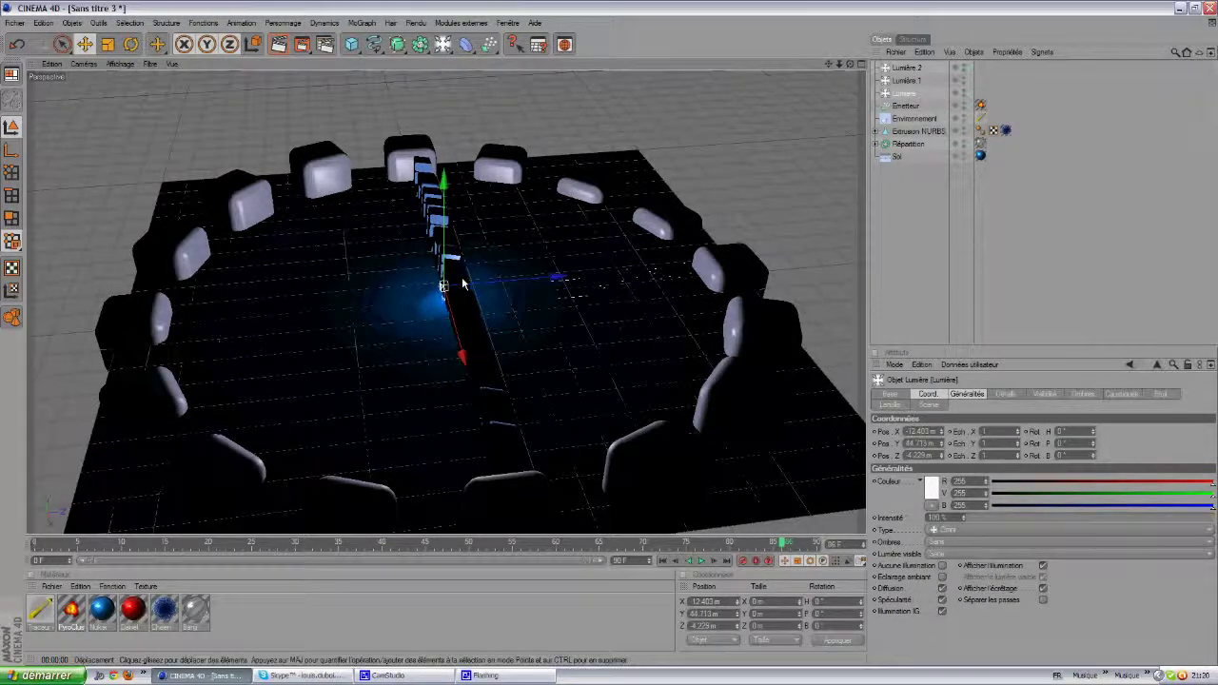
drag(445, 236, 578, 218)
mouse_move(780, 239)
alt+mouse_down()
mouse_move(611, 340)
mouse_move(866, 174)
alt+mouse_up()
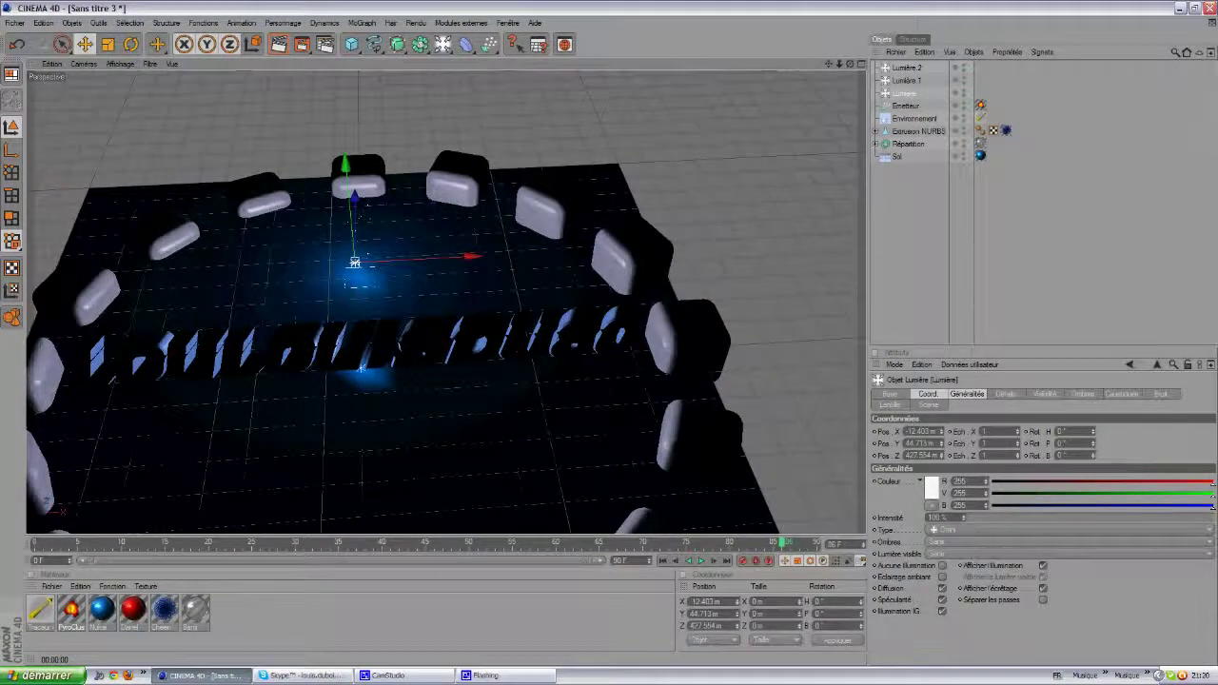
click(947, 542)
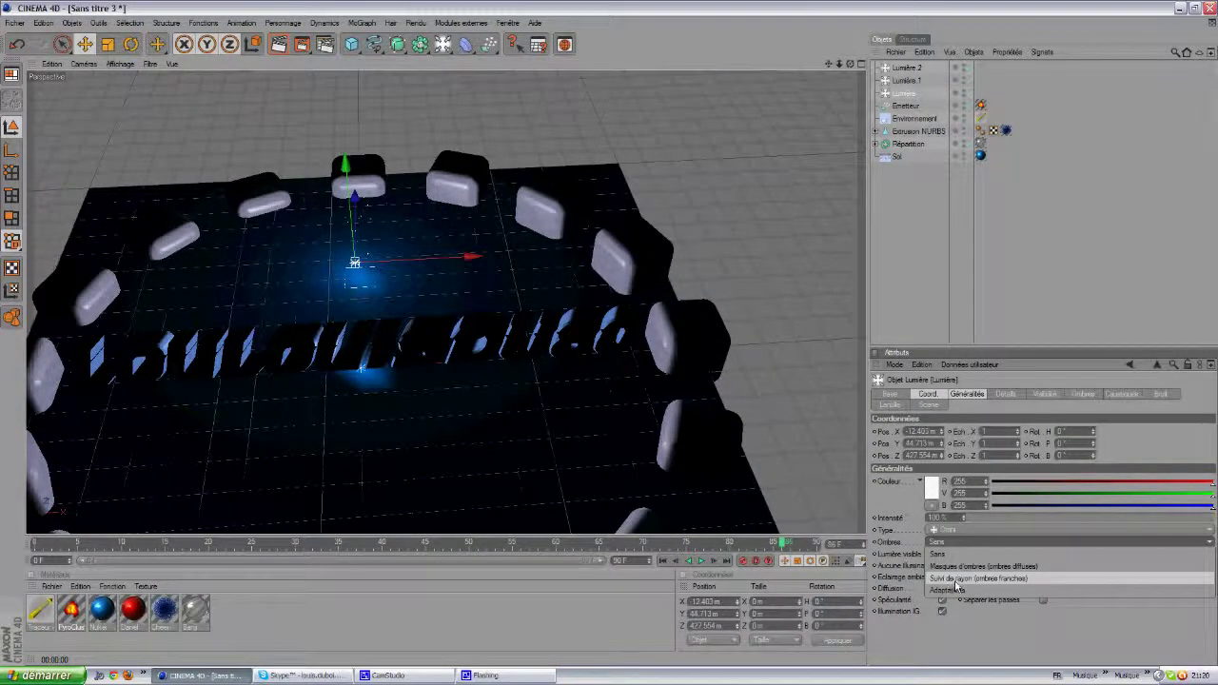
click(959, 579)
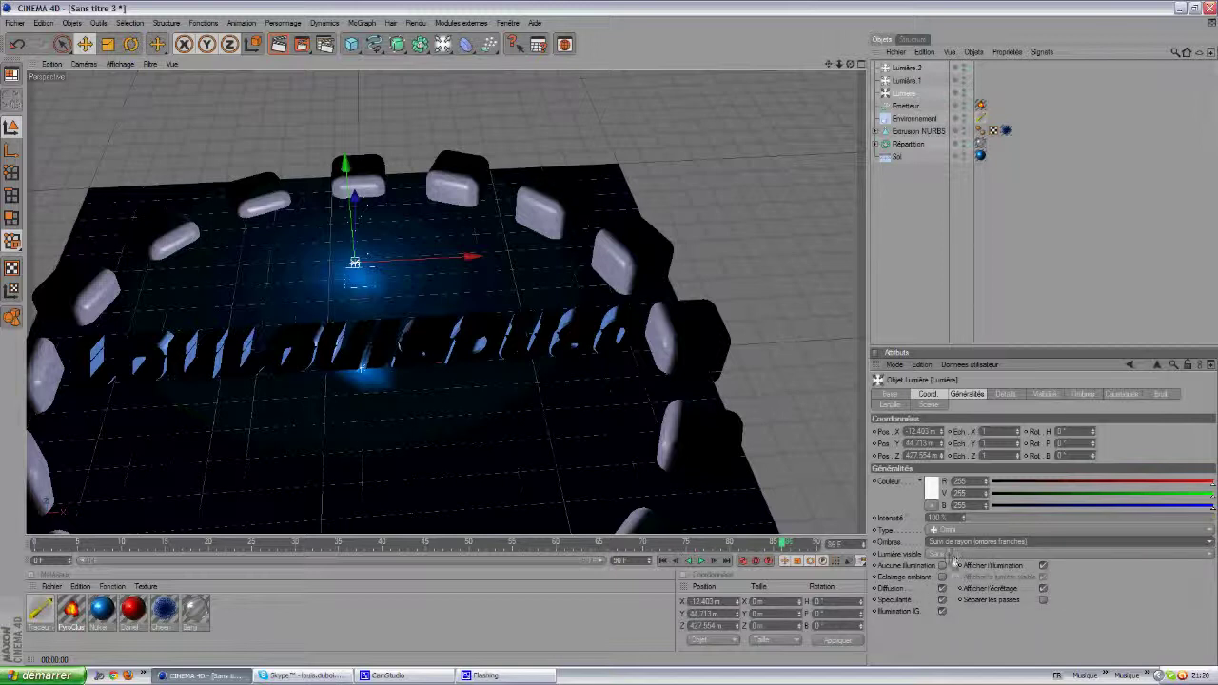
Make Lumière volumetric-visible with noise applied to Visibilité
click(952, 554)
click(944, 582)
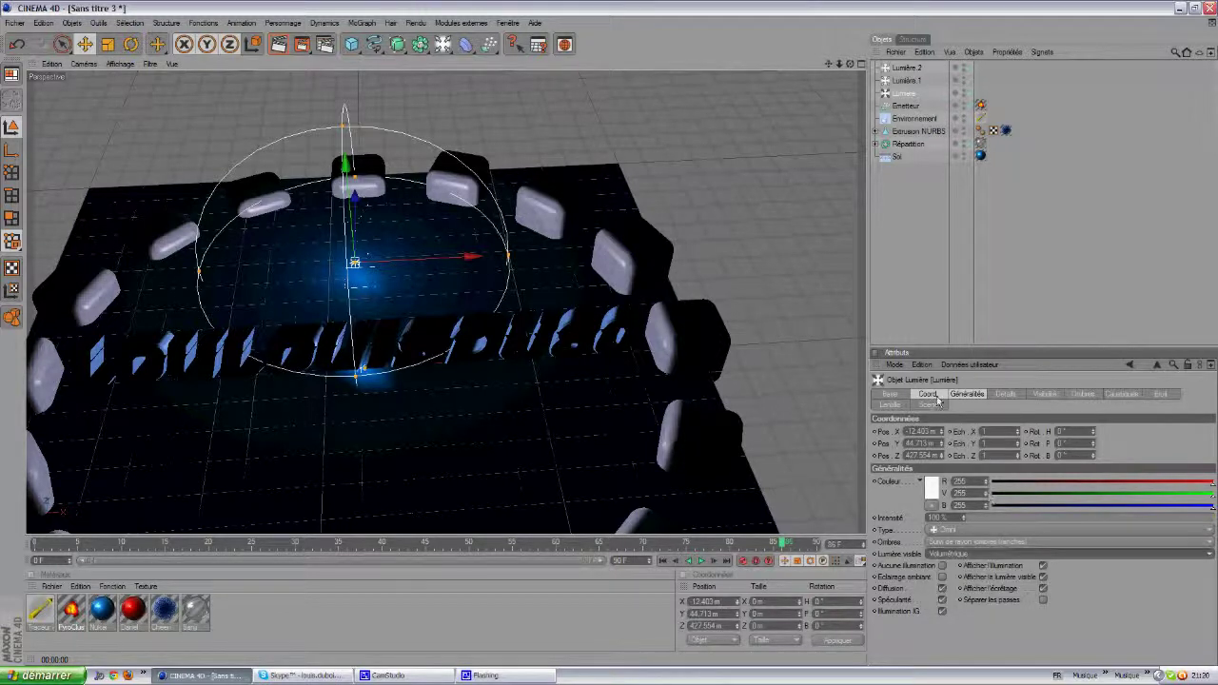
click(1163, 395)
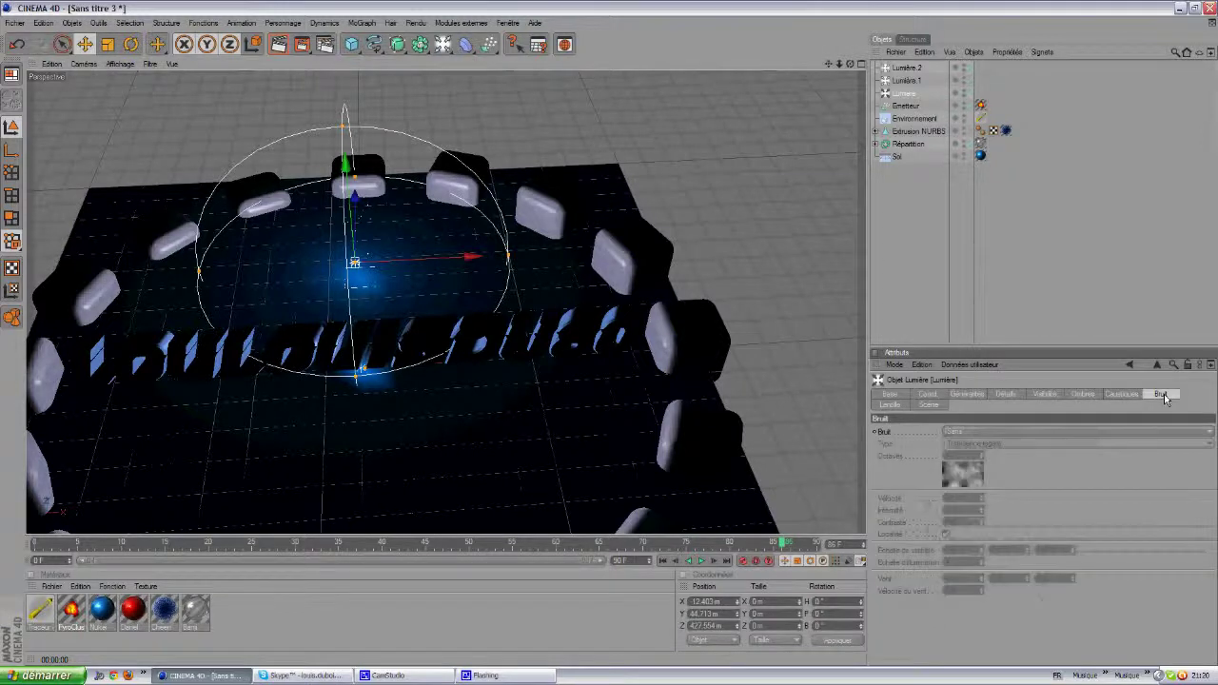
click(963, 433)
click(959, 468)
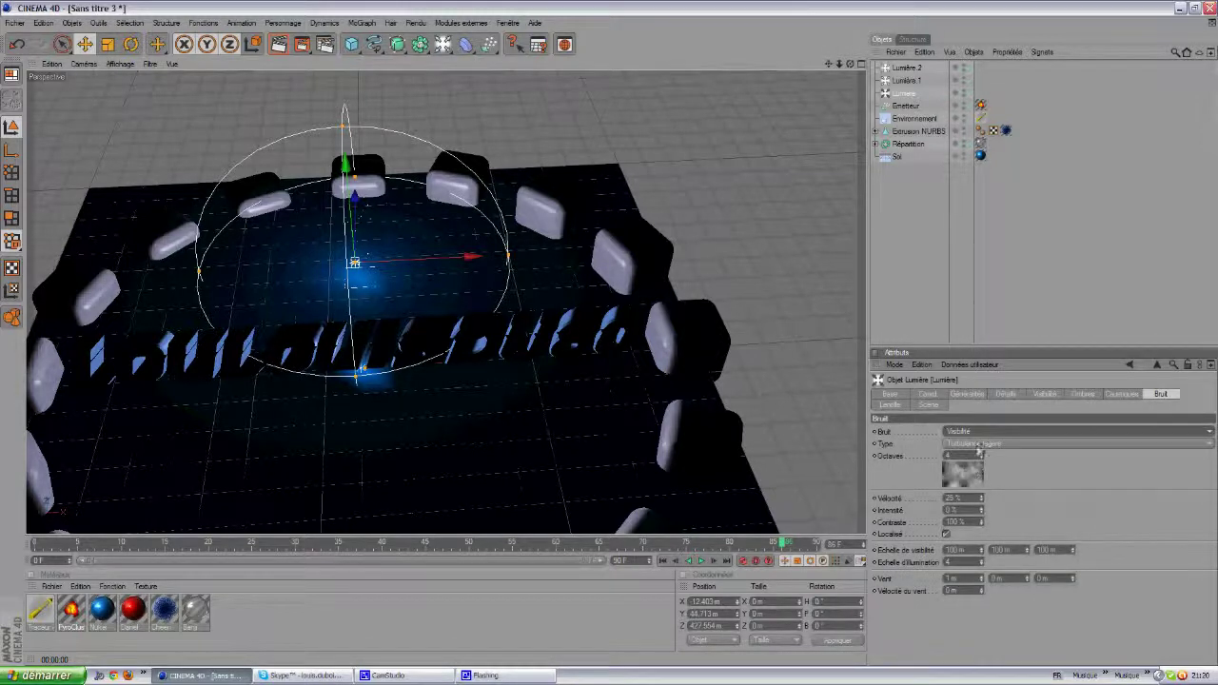
Set the wind values to 1 m, enlarge the visible radius and raise the light
double_click(951, 578)
text(1)
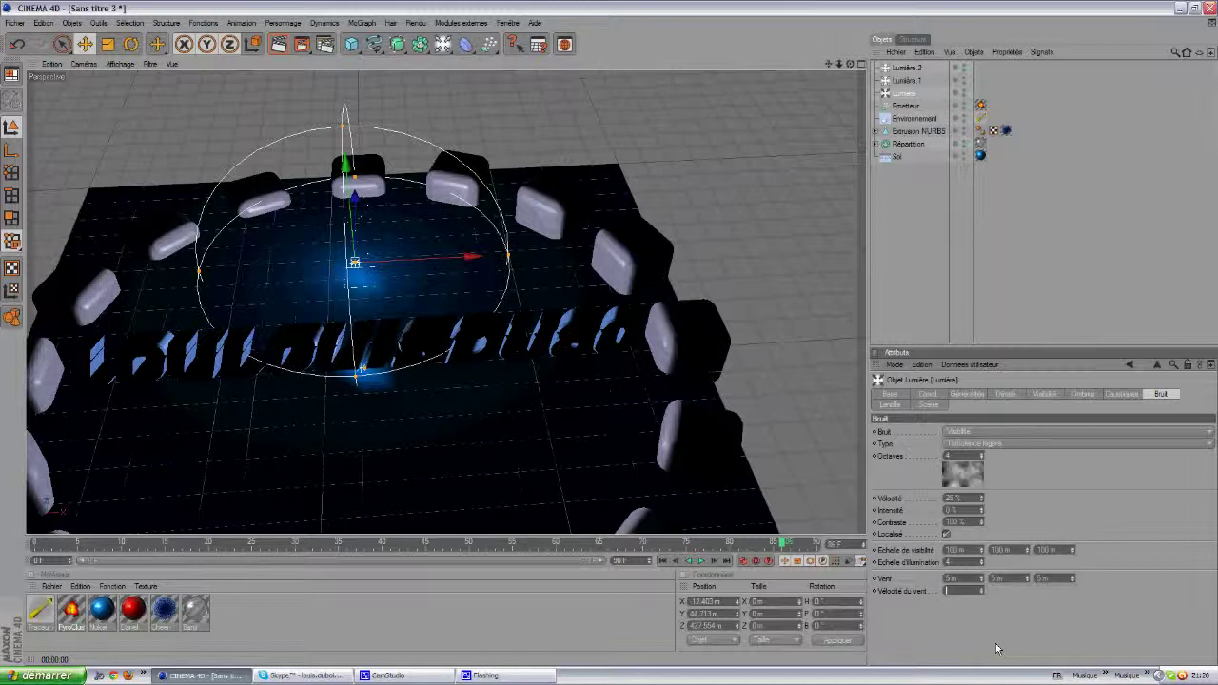
text(1)
key(Return)
mouse_move(526, 268)
mouse_down()
mouse_move(612, 338)
mouse_move(501, 276)
mouse_up()
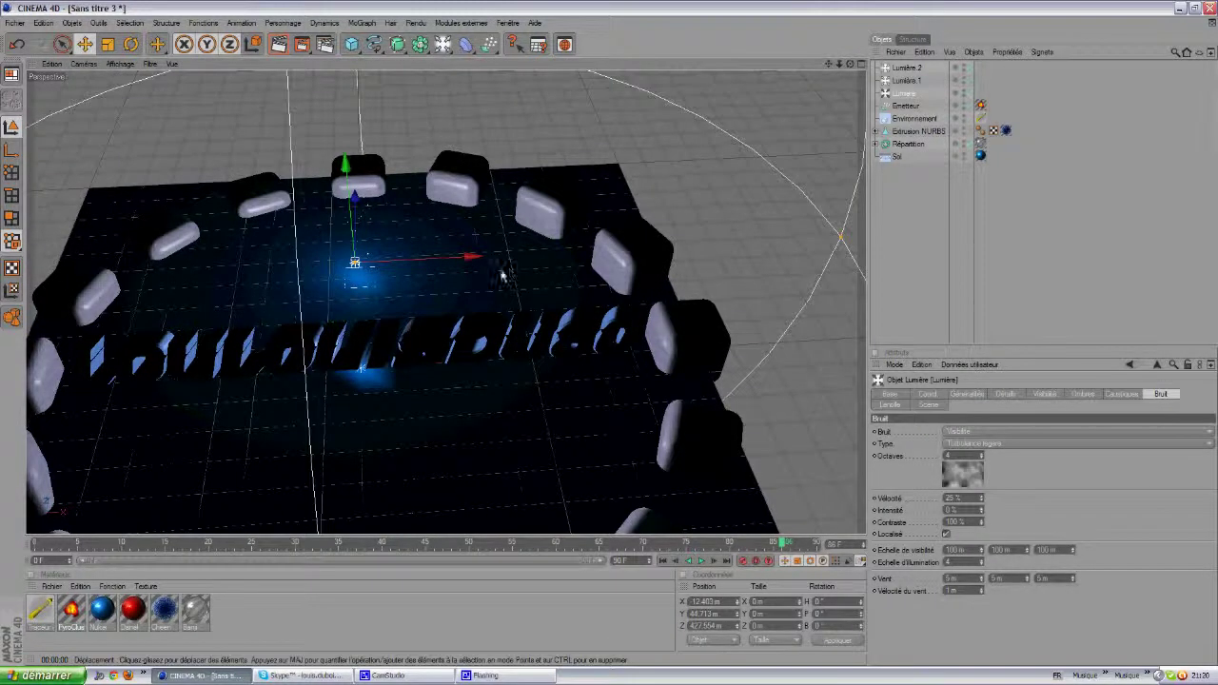
mouse_move(349, 208)
mouse_down()
mouse_move(612, 339)
mouse_move(609, 314)
mouse_up()
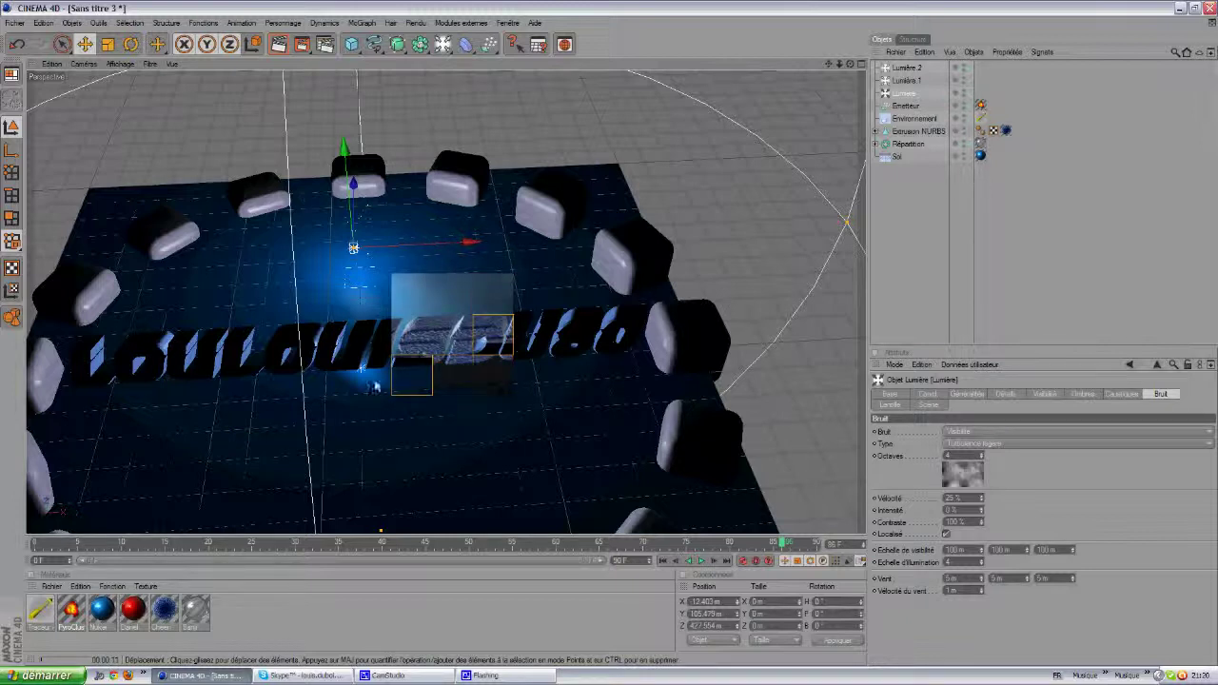
Undo the accidental Sol floor move and restore Lumière 1's earlier position
click(507, 469)
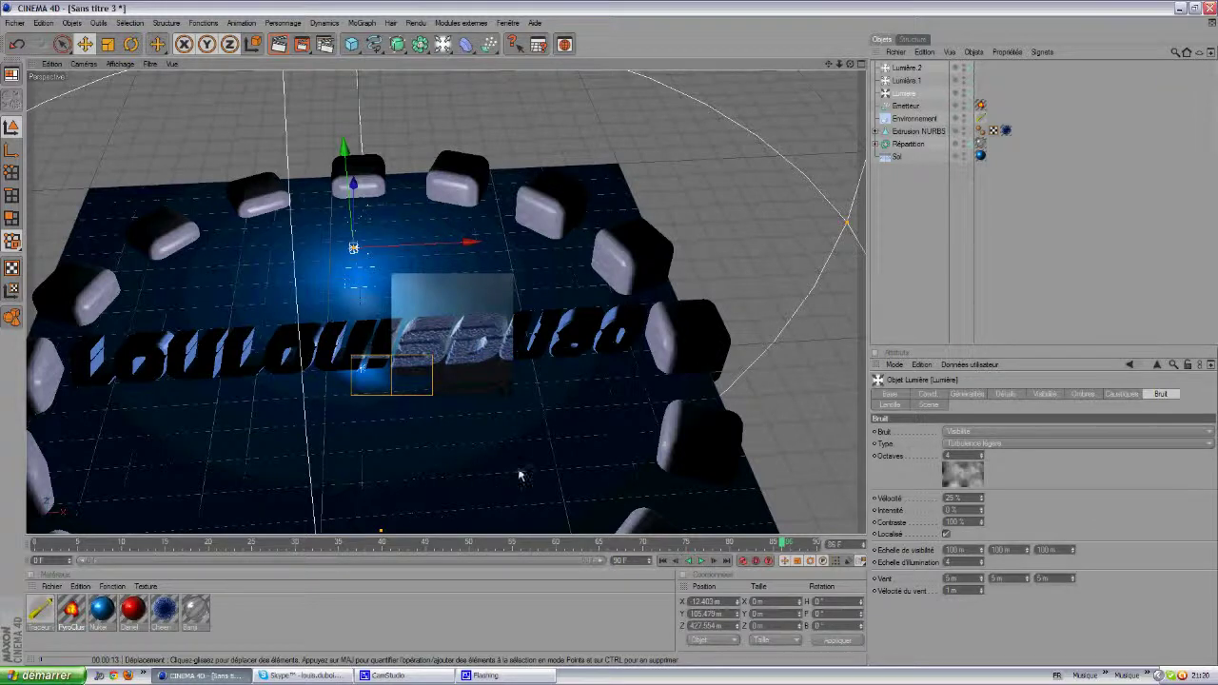
drag(828, 64, 823, 77)
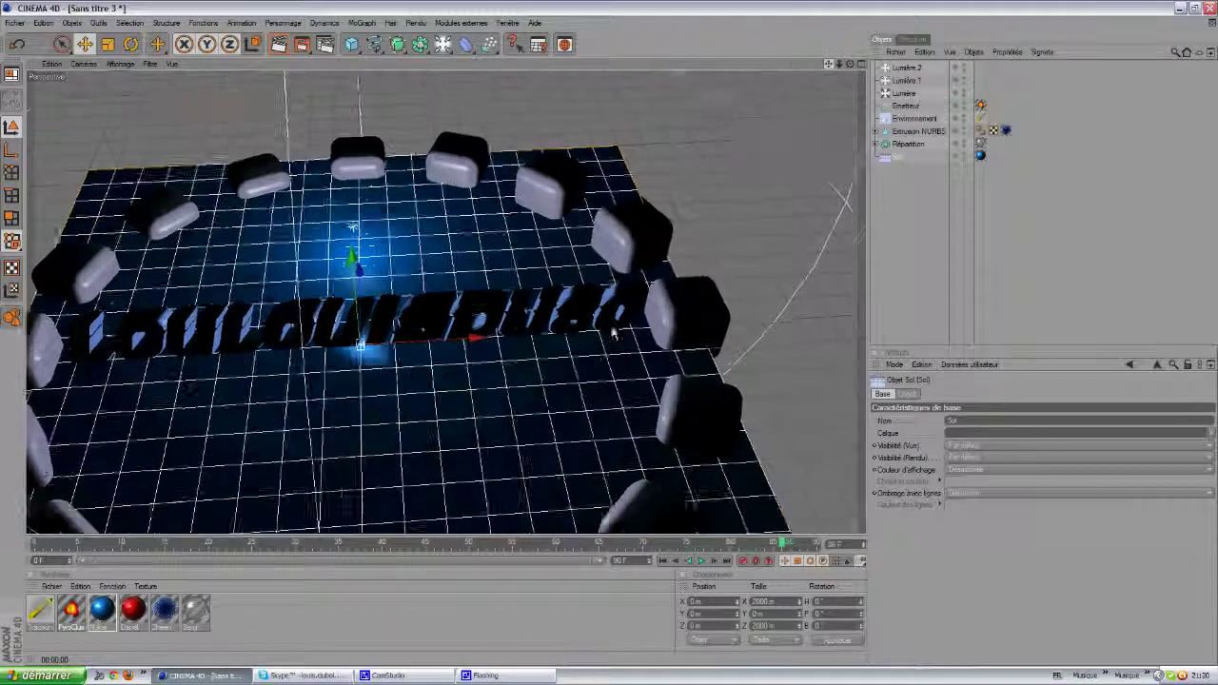
drag(424, 225, 610, 340)
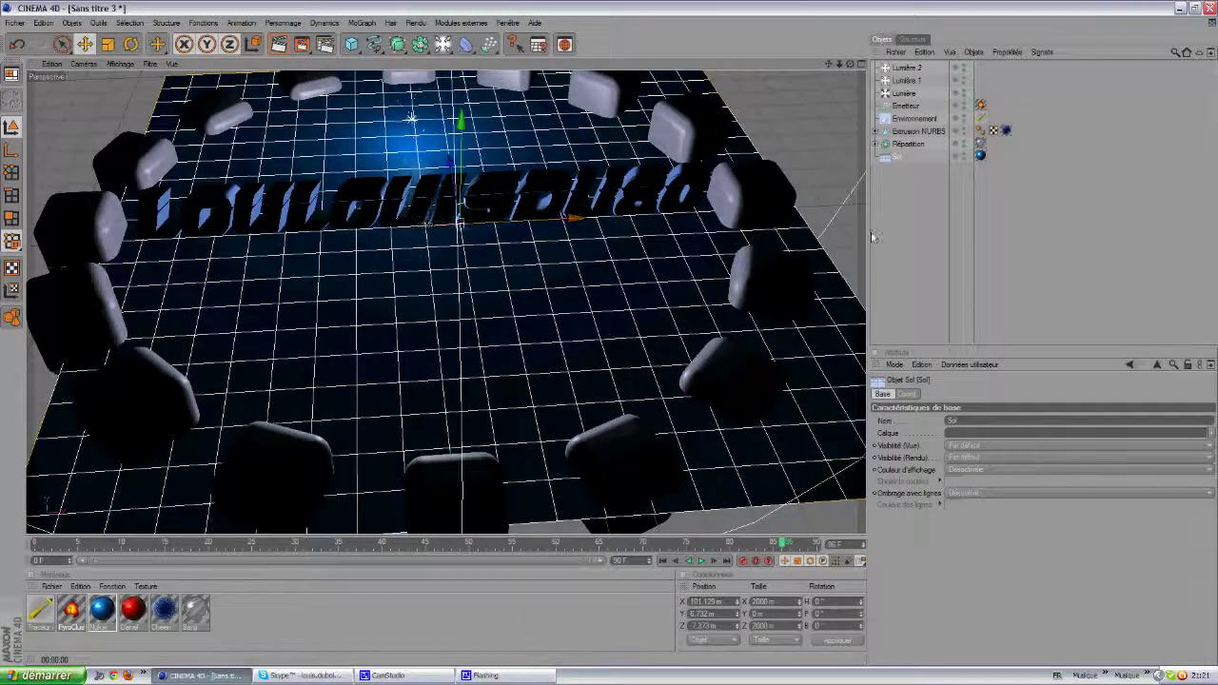
key(ctrl+z)
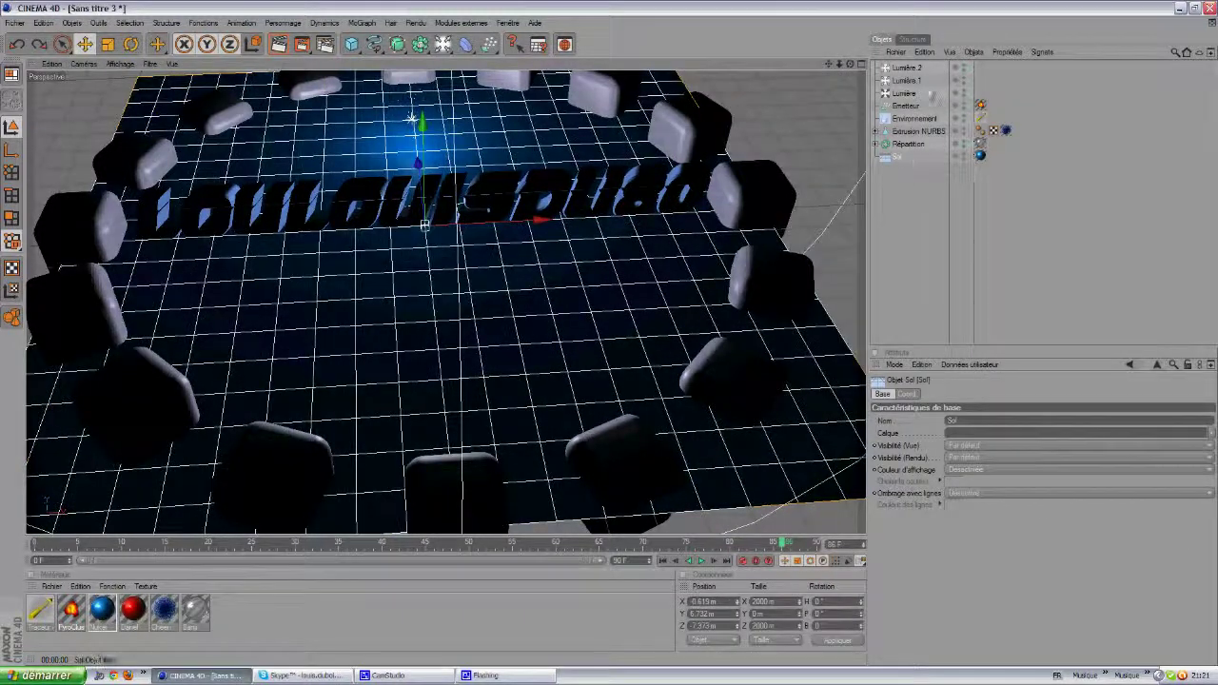
key(ctrl+z)
key(ctrl+z)
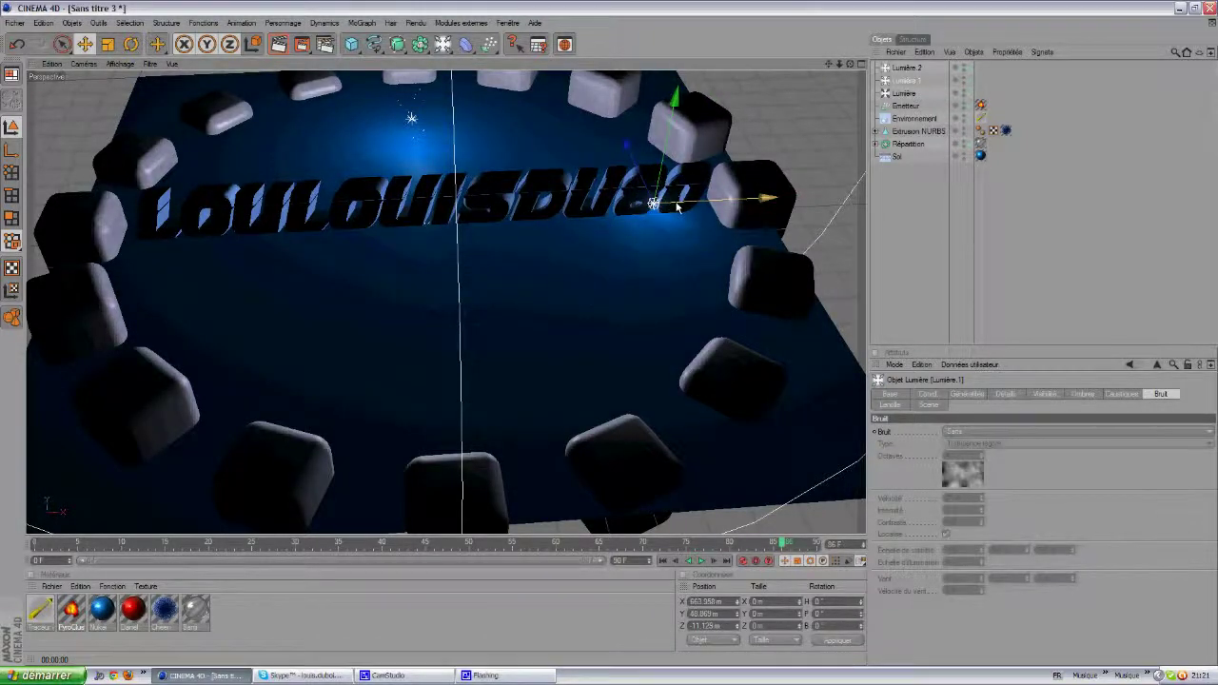
Move Lumière 1 above the upper-right cube
drag(669, 210, 495, 228)
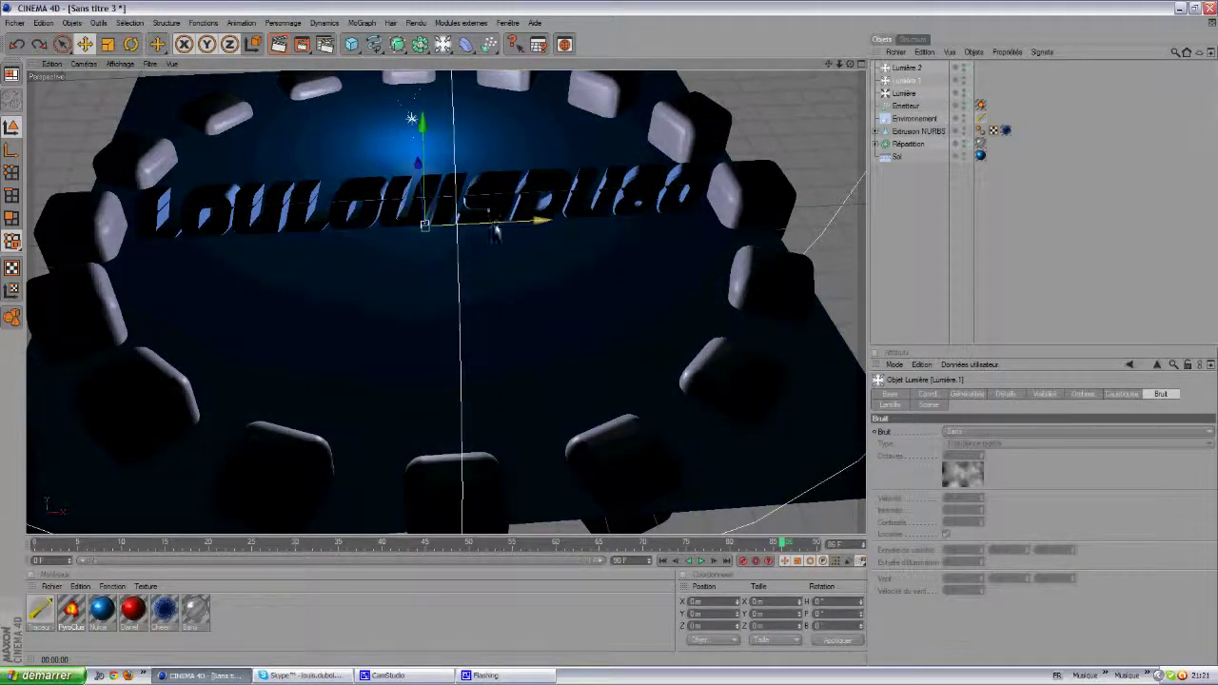
key(ctrl+z)
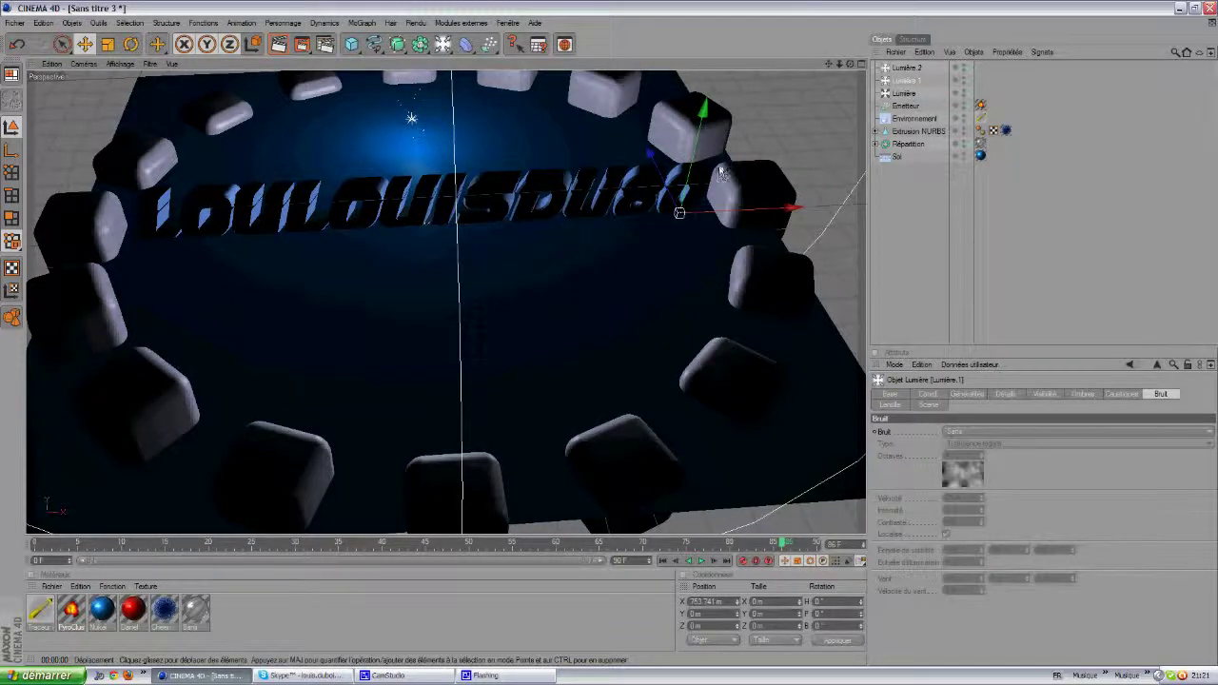
drag(668, 90, 611, 339)
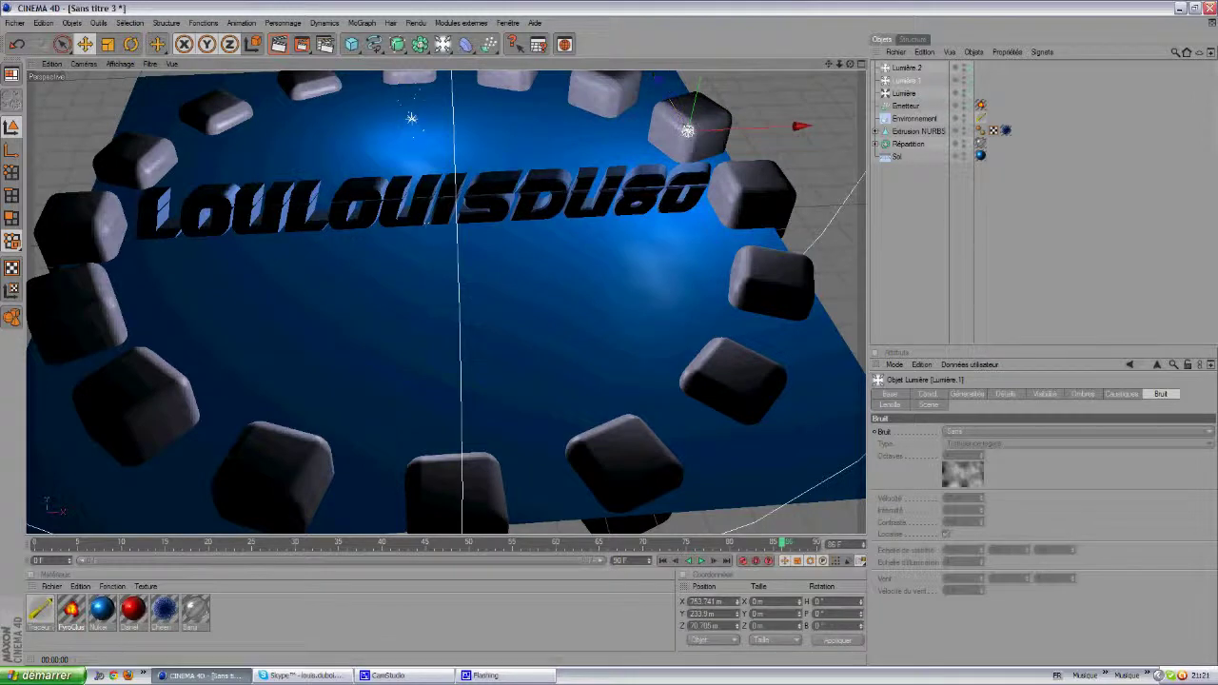
Give Lumière 1 the Jaune-Vert 1 lens glow
click(967, 394)
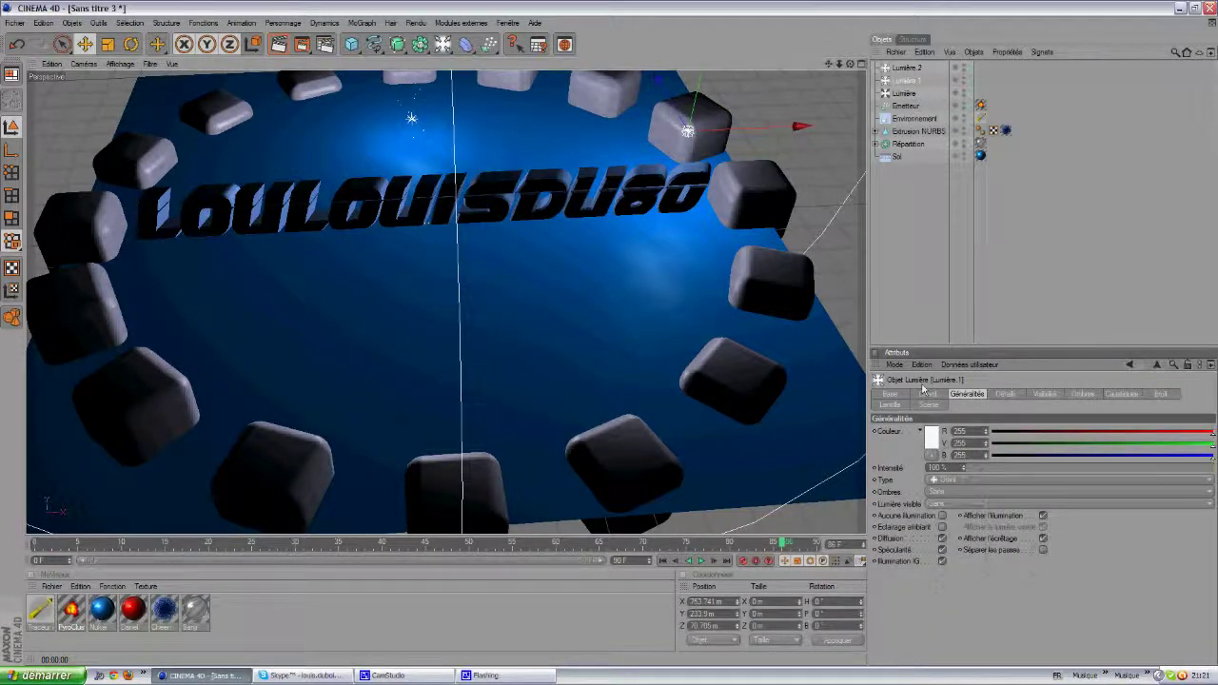
click(891, 404)
click(957, 495)
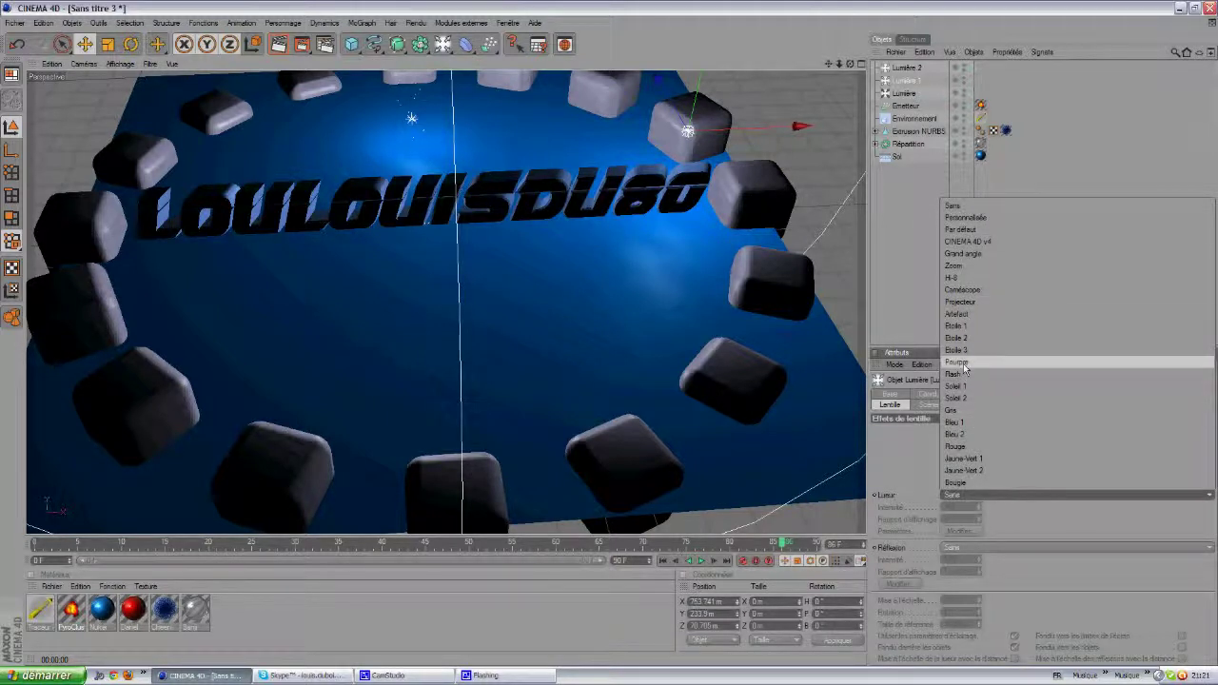
click(961, 458)
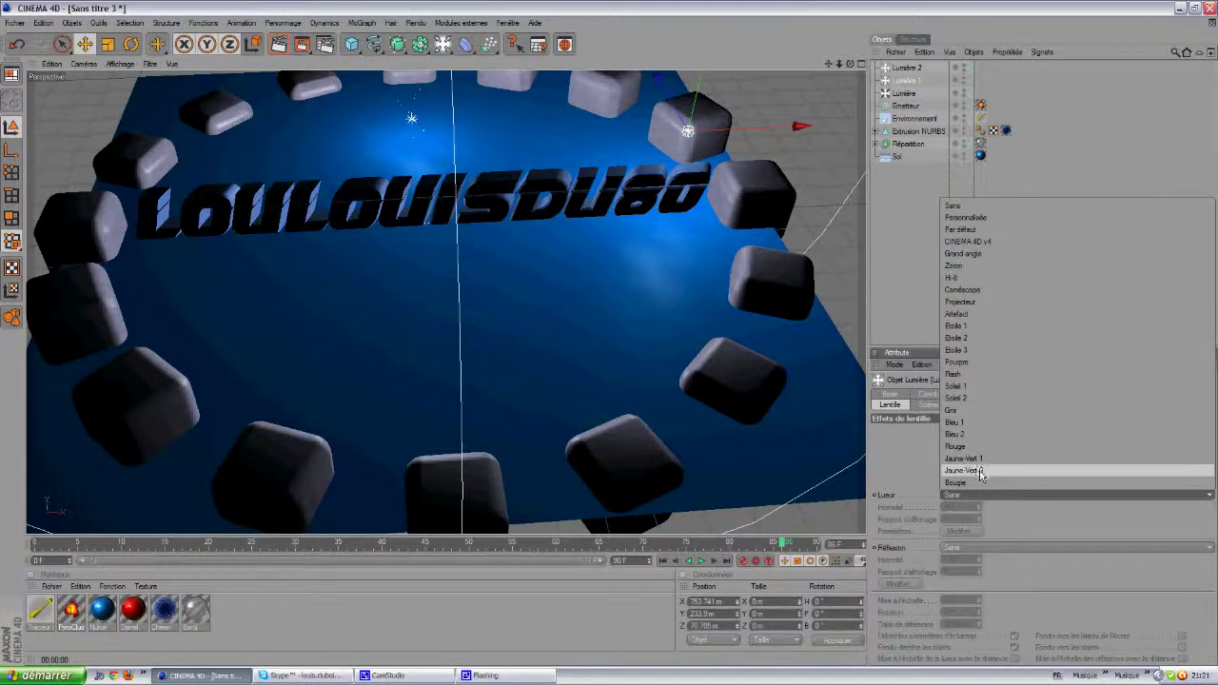
Set Lumière 1's colour to green
click(963, 393)
click(935, 439)
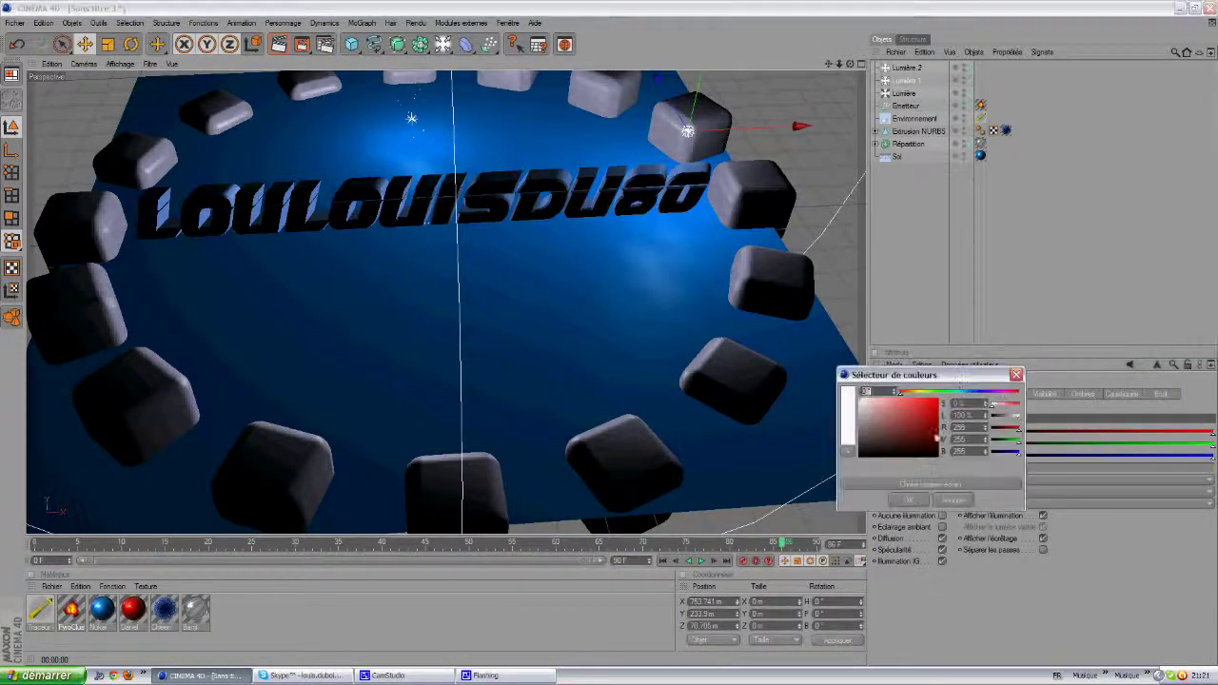
drag(958, 396, 949, 401)
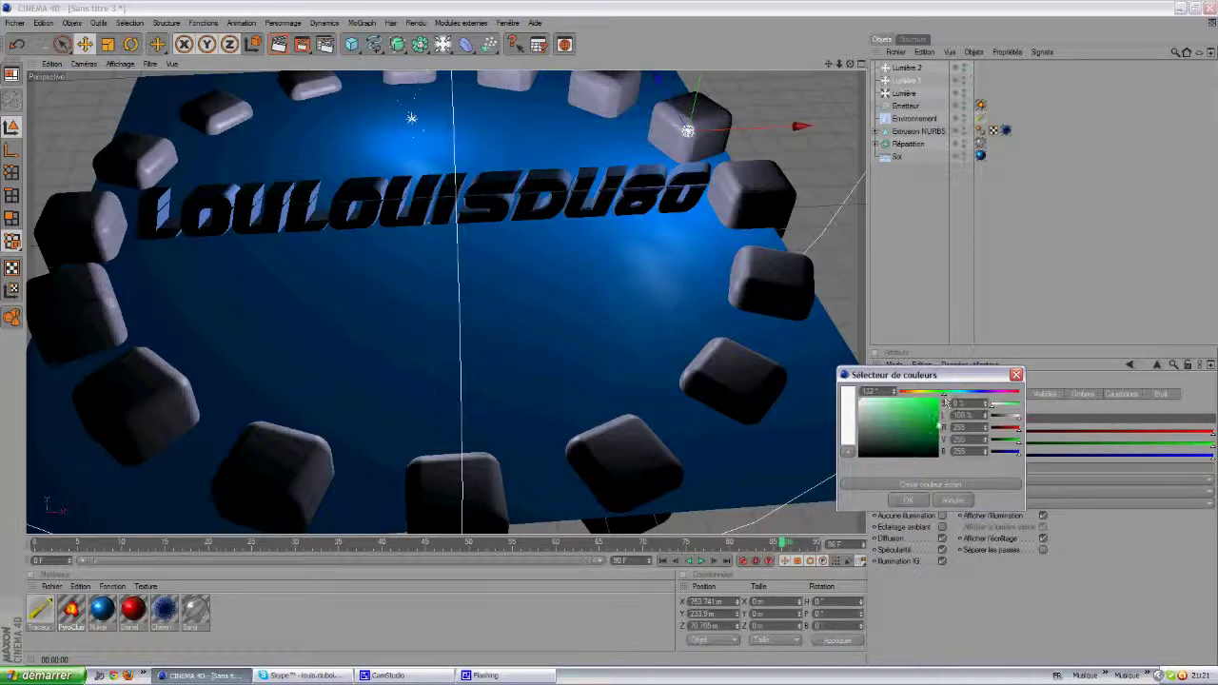
click(933, 439)
click(910, 501)
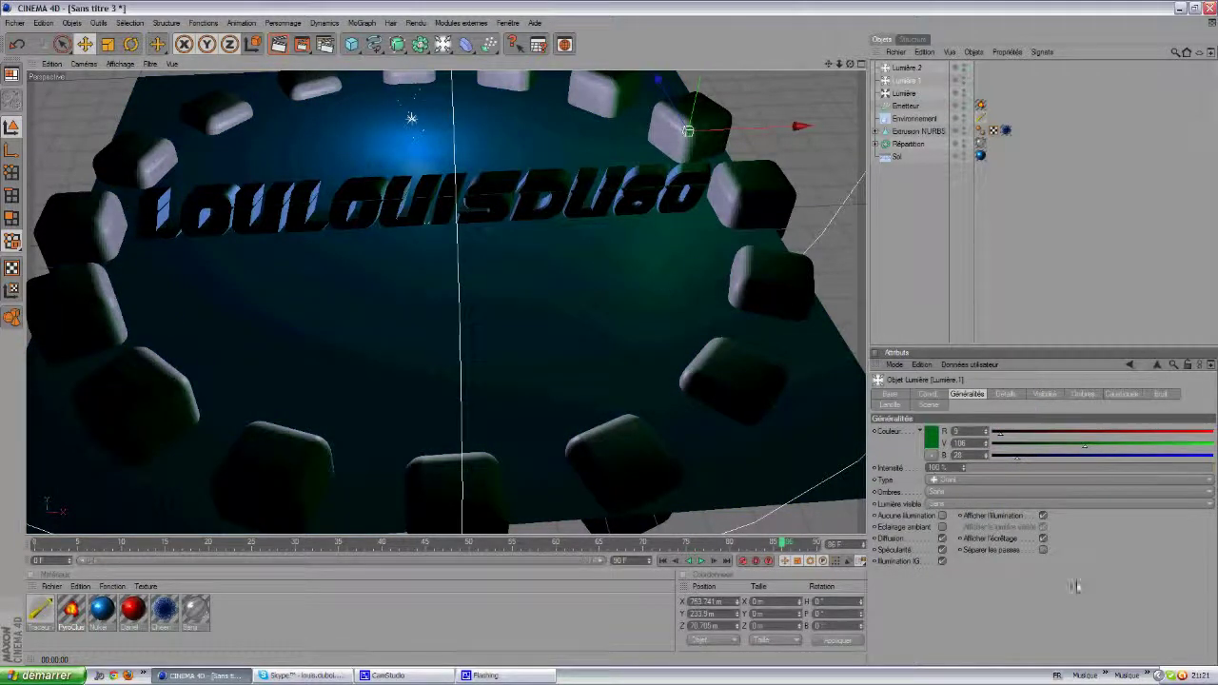
Give Lumière 1 Suivi de rayon (ombres franches) hard shadows
click(958, 494)
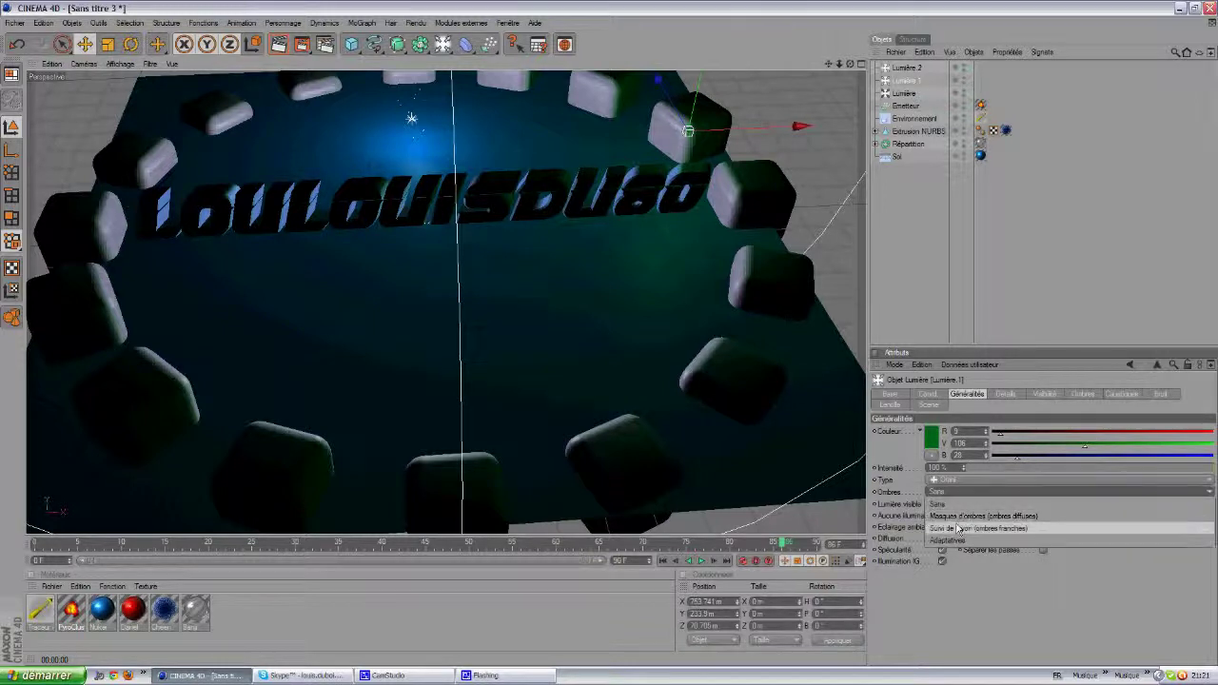
click(960, 531)
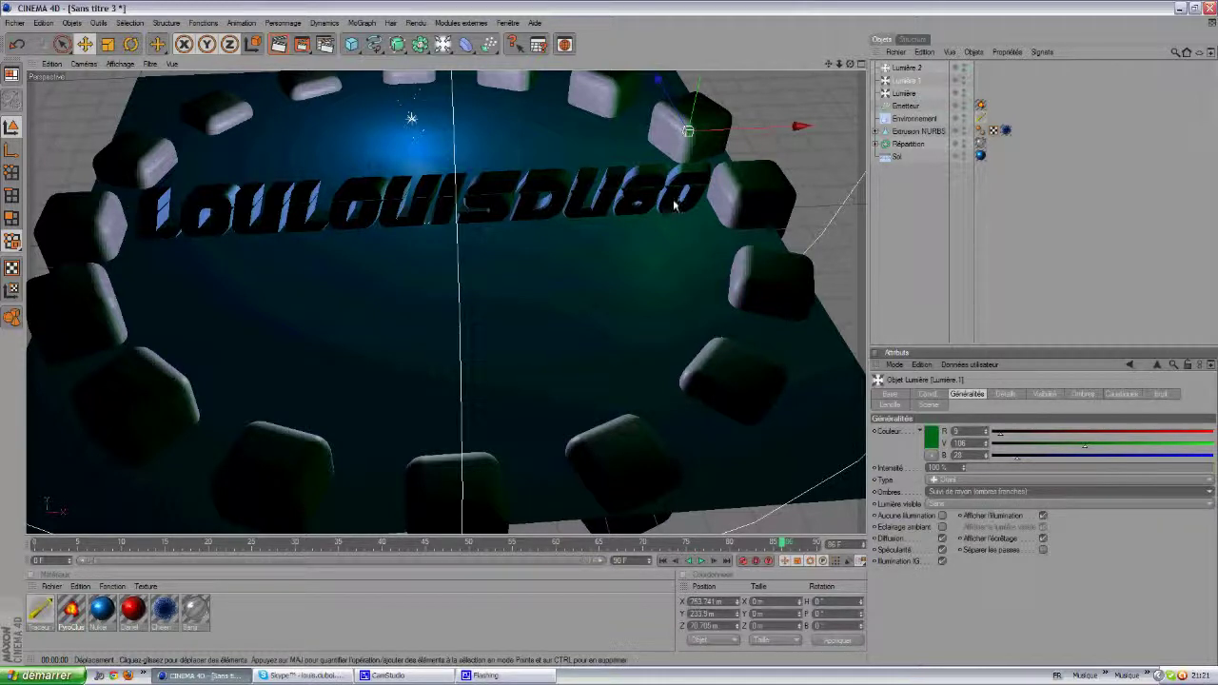
click(914, 131)
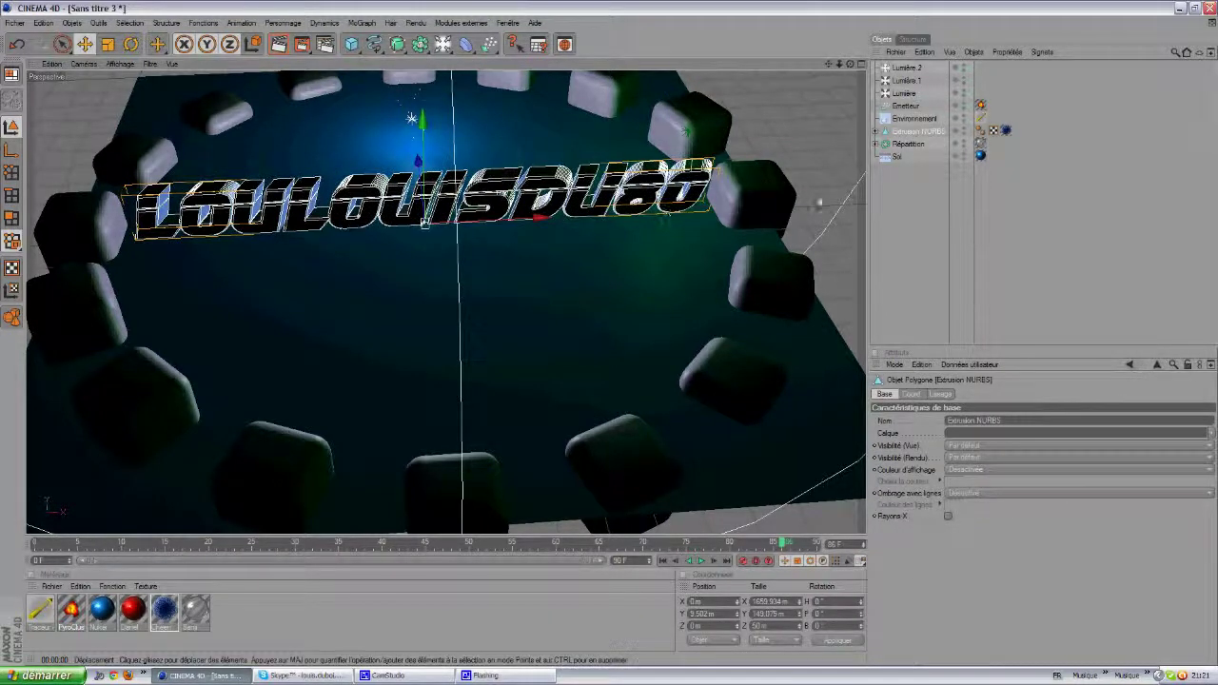
click(787, 141)
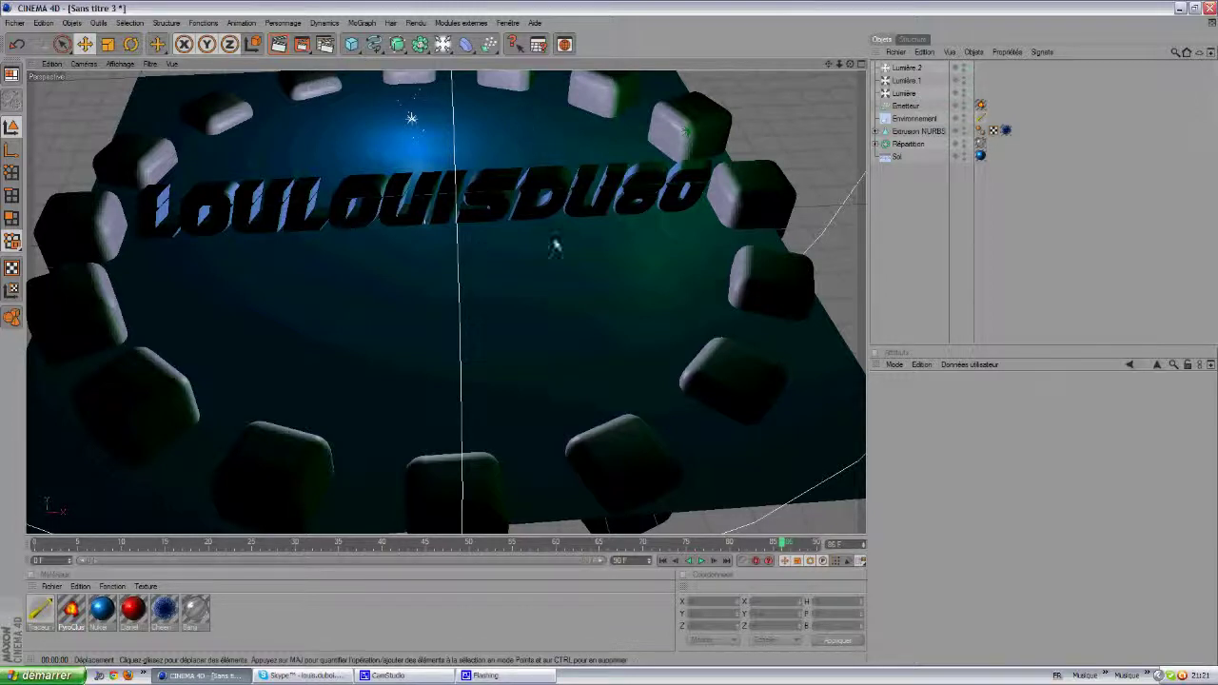
Move Lumière 2 left to sit near the left end of the text
click(908, 68)
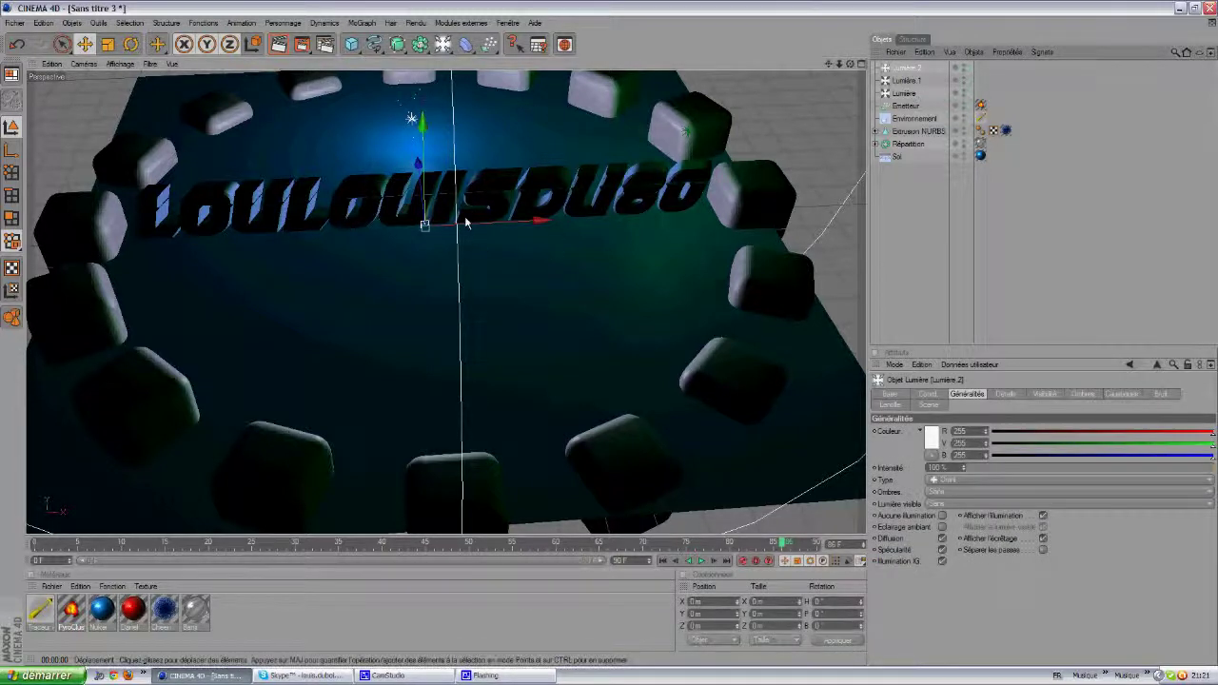
drag(584, 340, 604, 339)
drag(172, 183, 172, 191)
drag(610, 340, 609, 338)
mouse_move(285, 229)
mouse_down()
mouse_move(181, 184)
mouse_move(172, 120)
mouse_up()
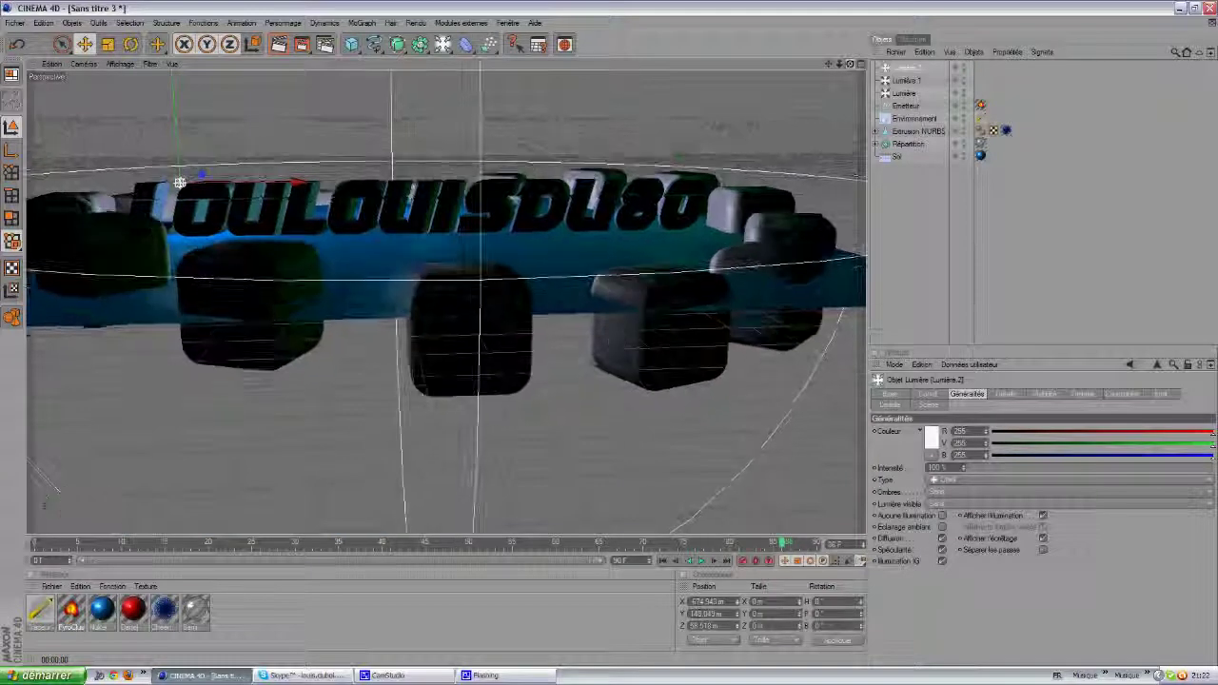
mouse_move(172, 120)
alt+mouse_down()
mouse_move(612, 340)
mouse_move(608, 135)
alt+mouse_up()
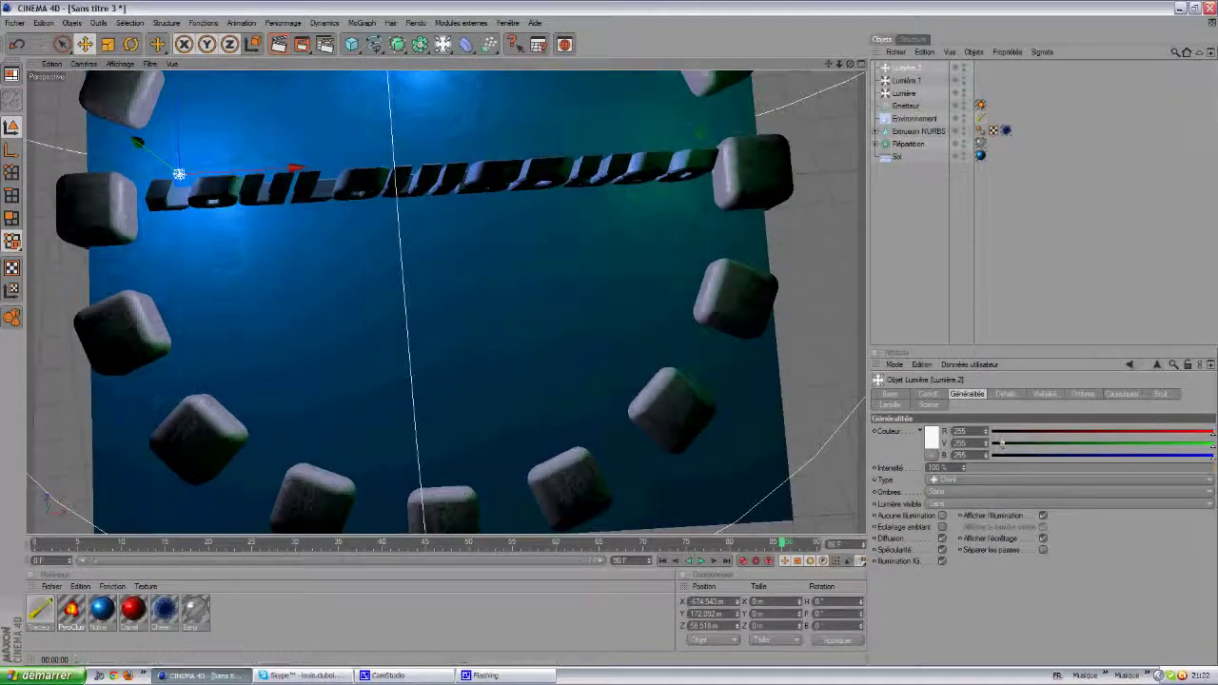
Give Lumière 2 the Pourpre lens glow
click(904, 407)
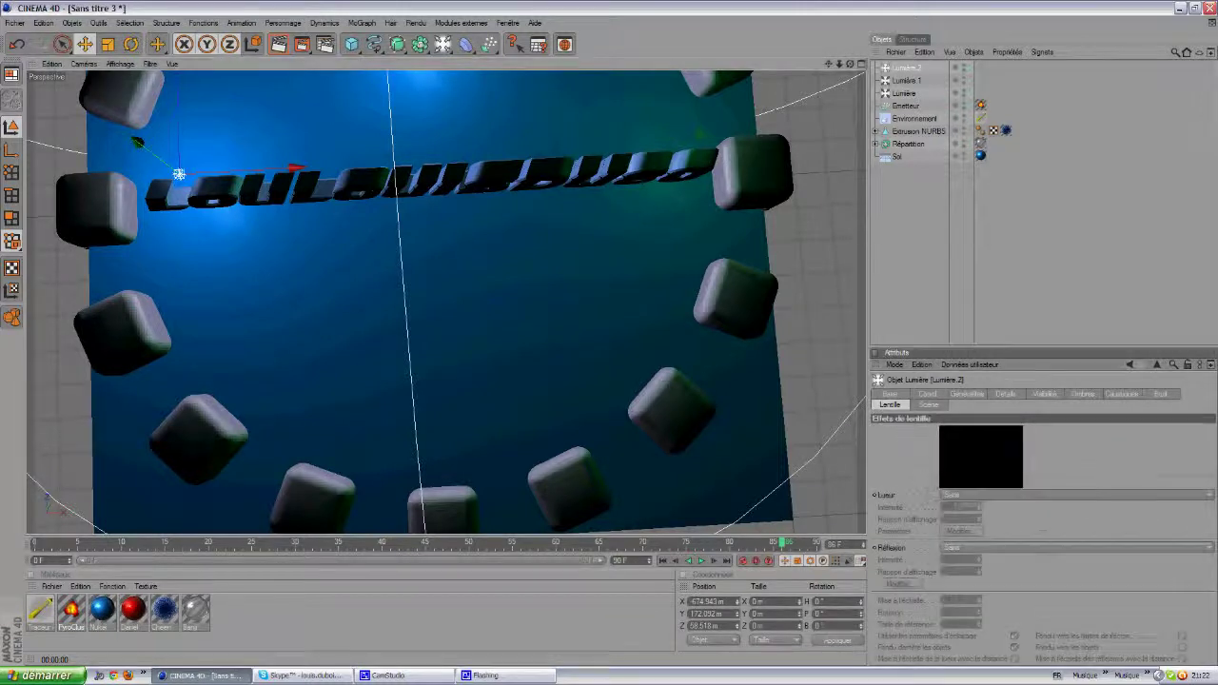
click(955, 499)
click(989, 363)
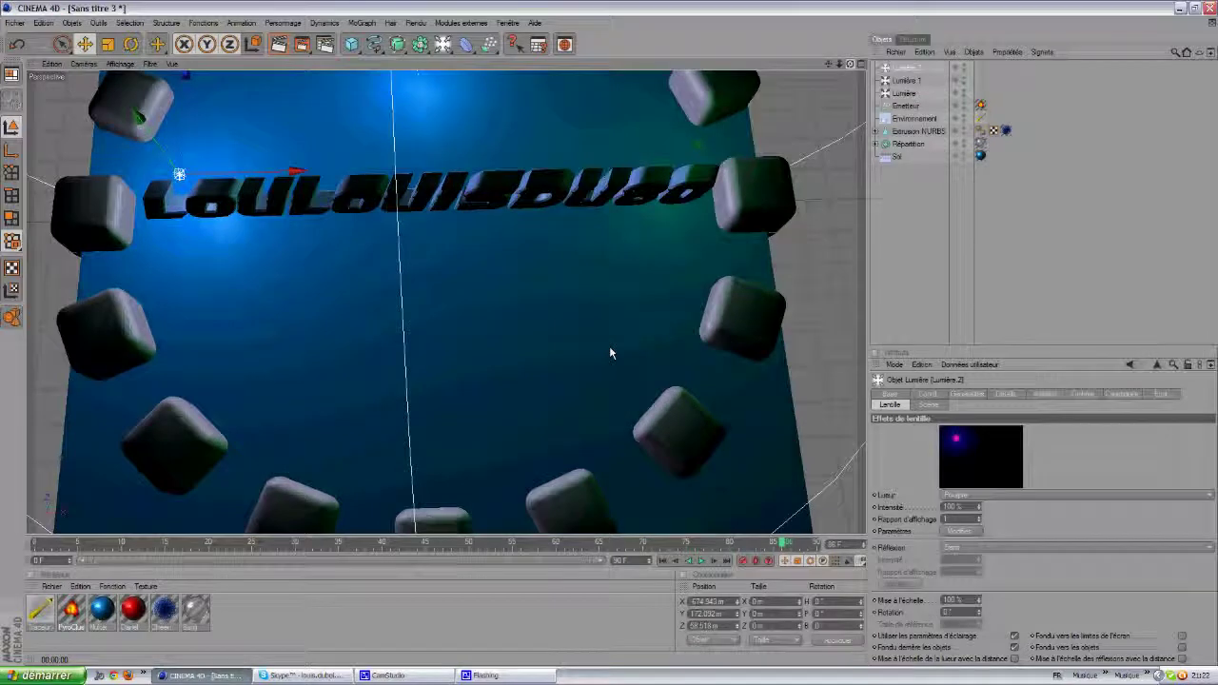
alt+drag(609, 345, 666, 343)
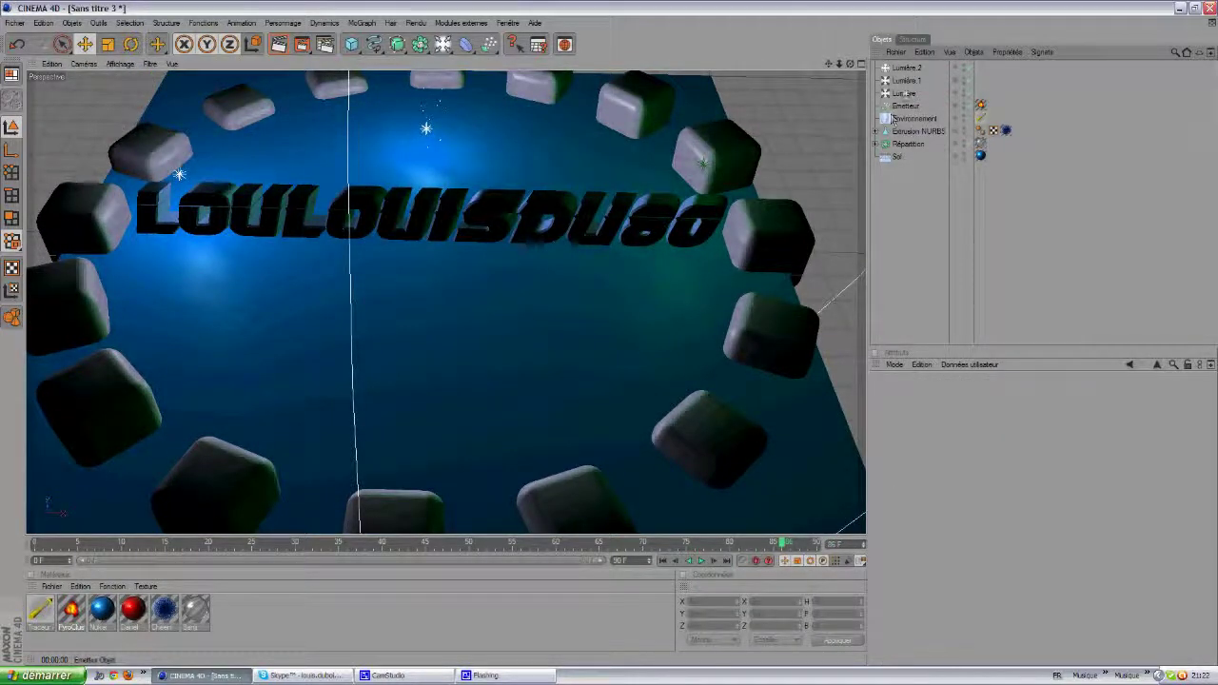
Set Lumière 2's colour to magenta (R 161, V 0, B 132)
click(904, 69)
click(967, 393)
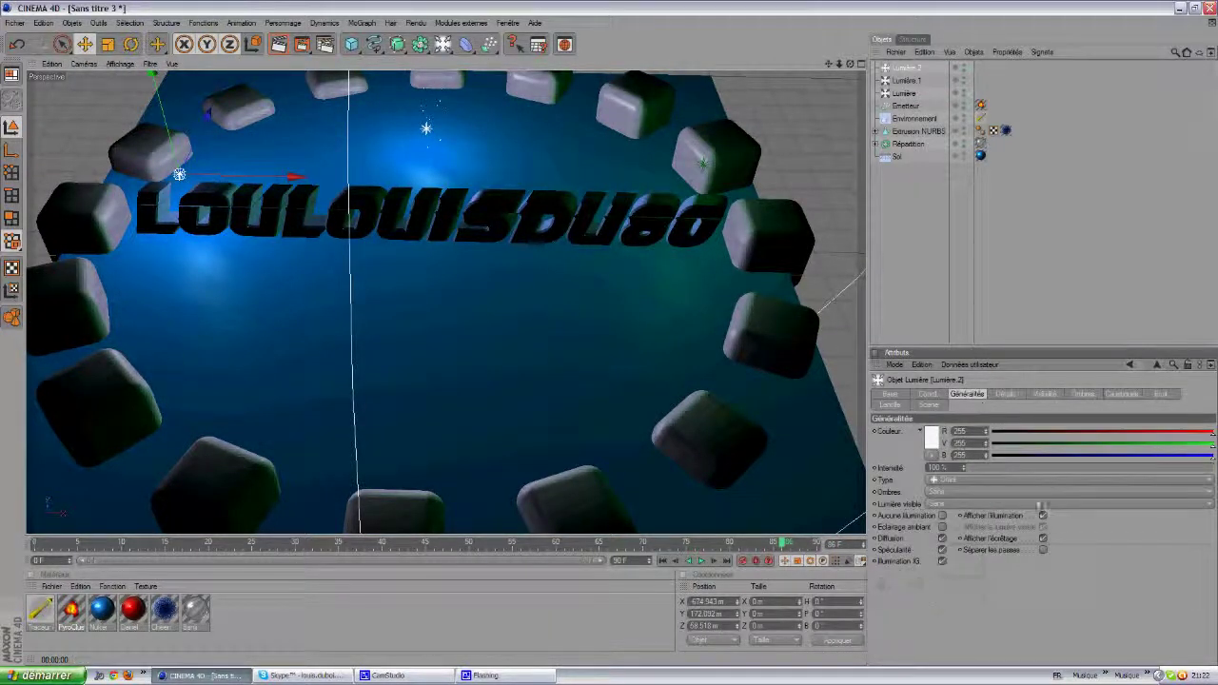
click(928, 428)
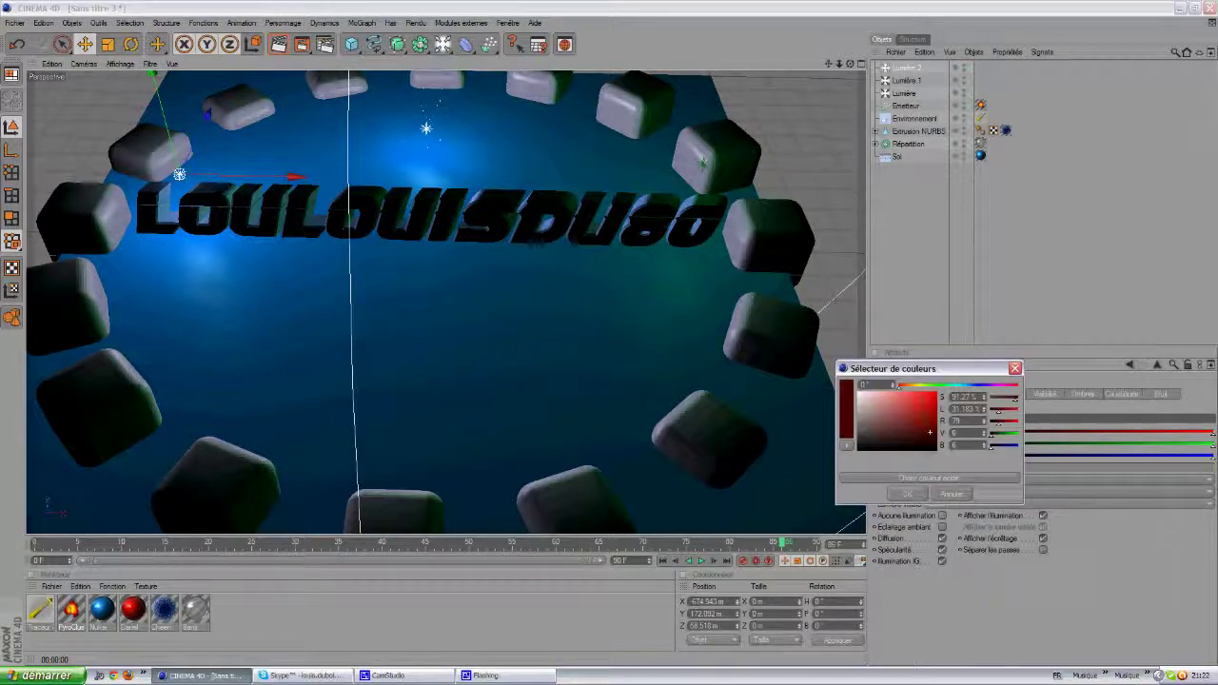
click(994, 386)
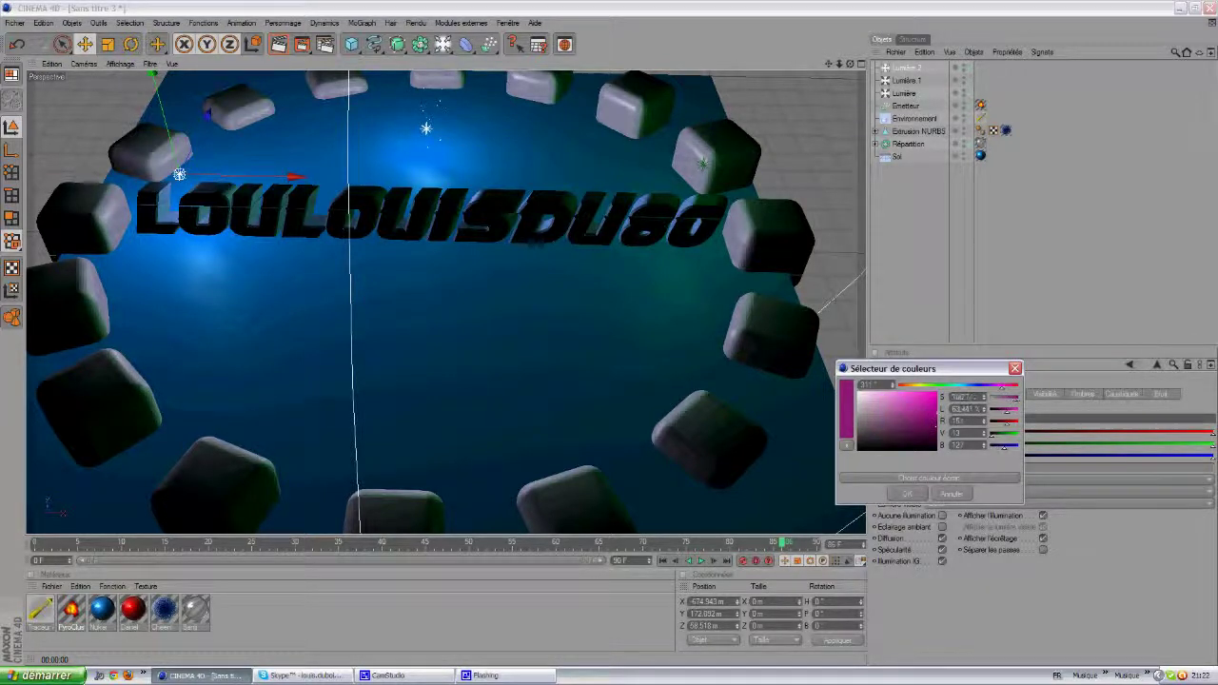
click(907, 493)
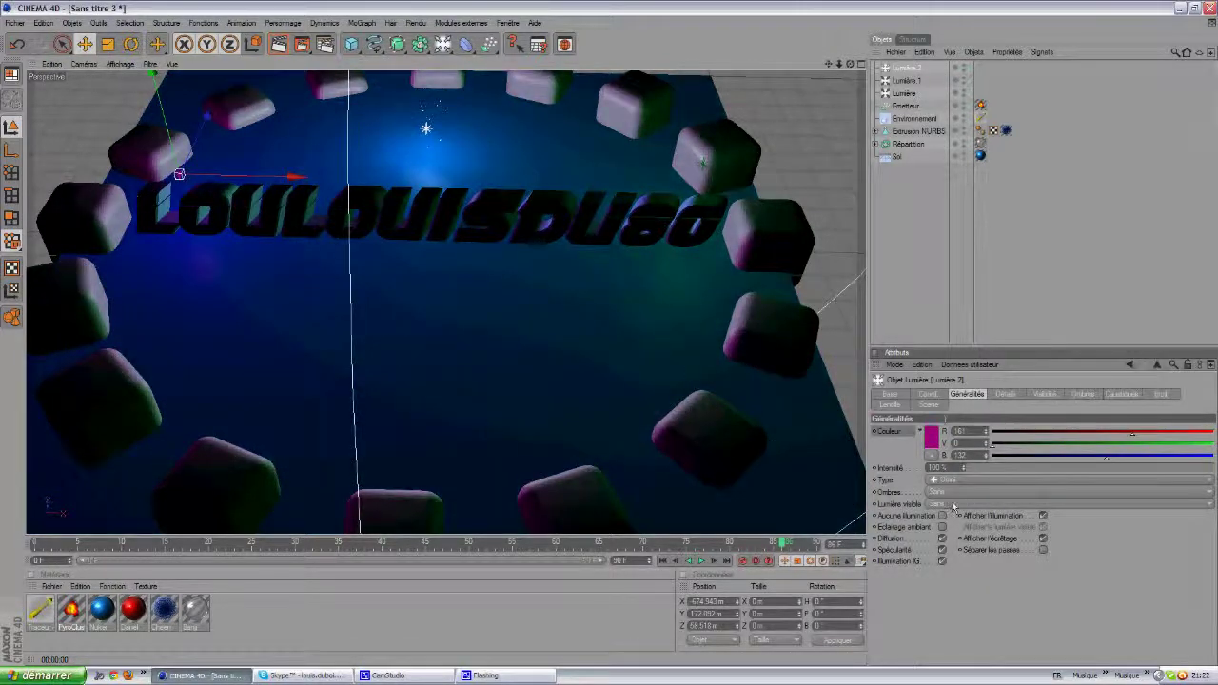
Switch Lumière 2's shadows to hard ray-traced (Suivi de rayon)
click(971, 492)
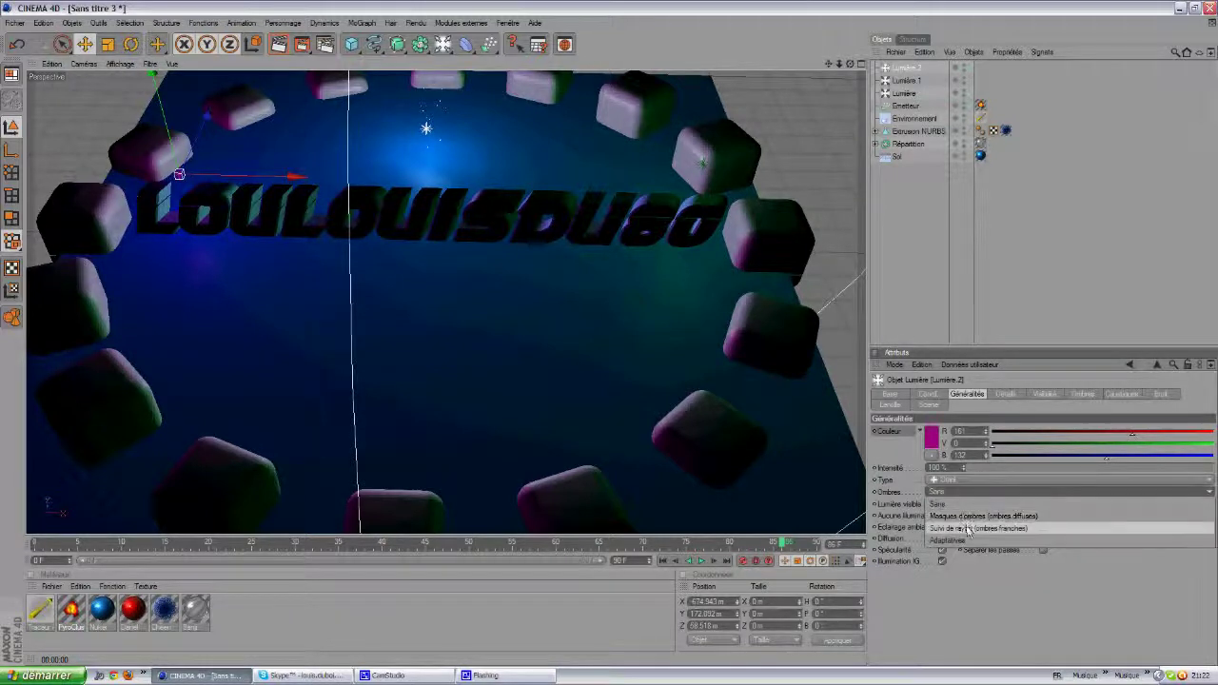
click(968, 530)
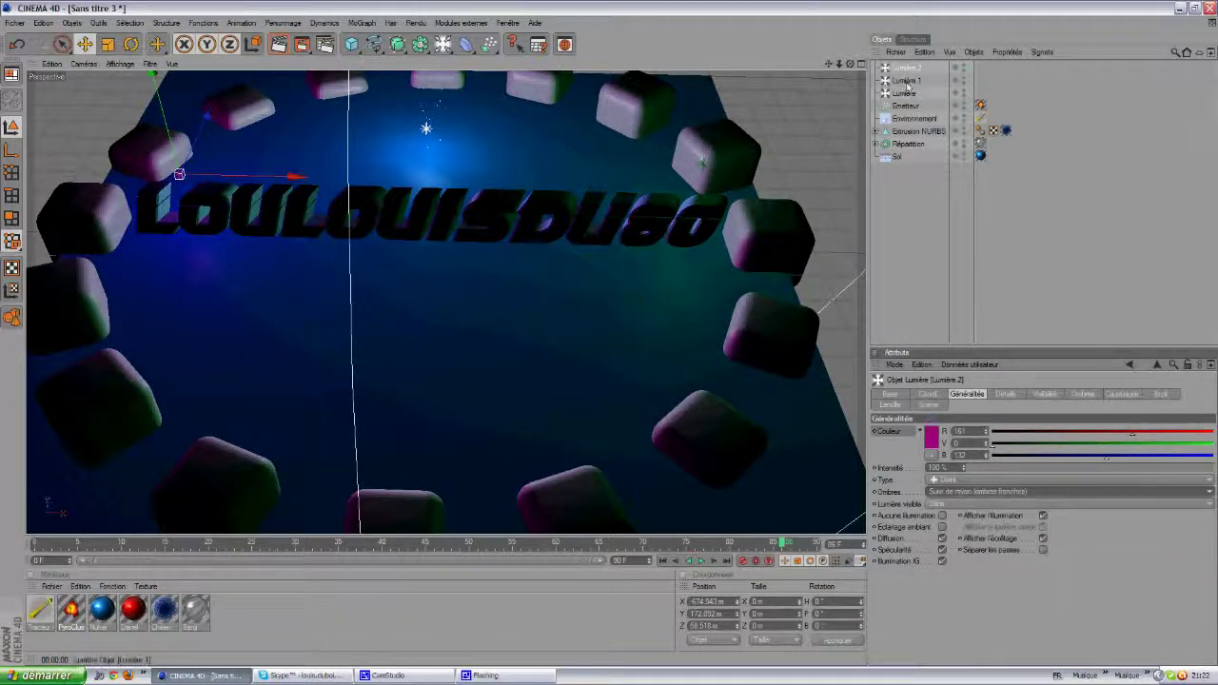
drag(843, 72, 610, 338)
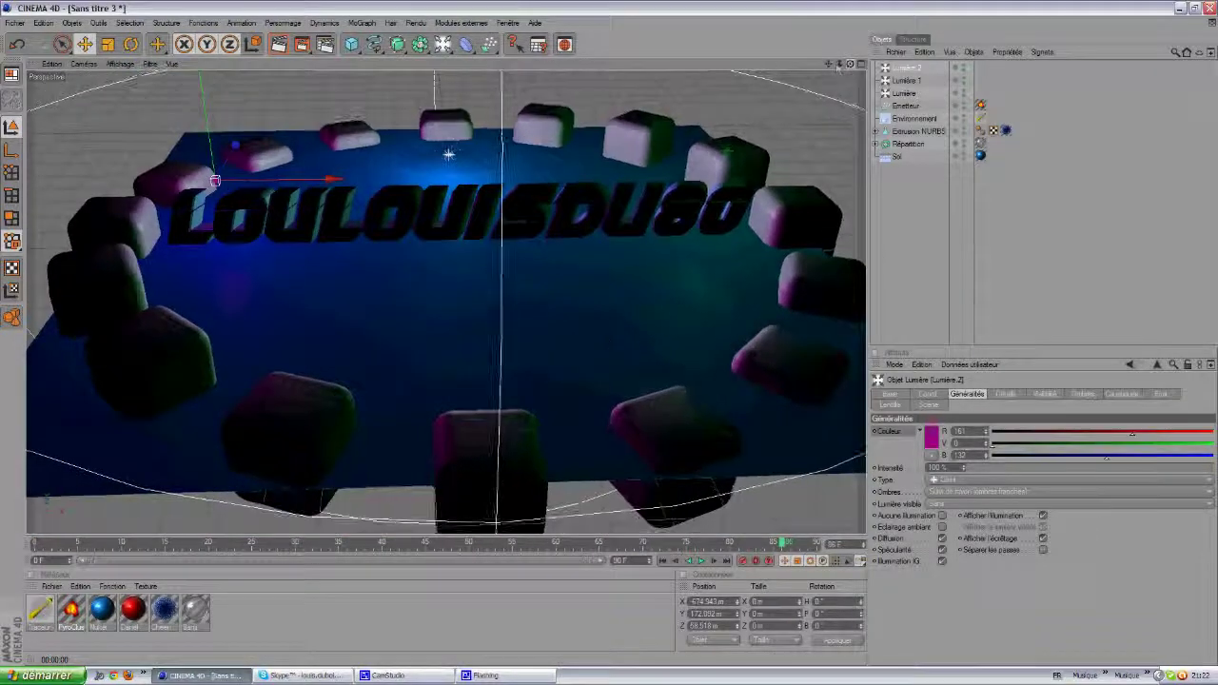
drag(834, 69, 609, 340)
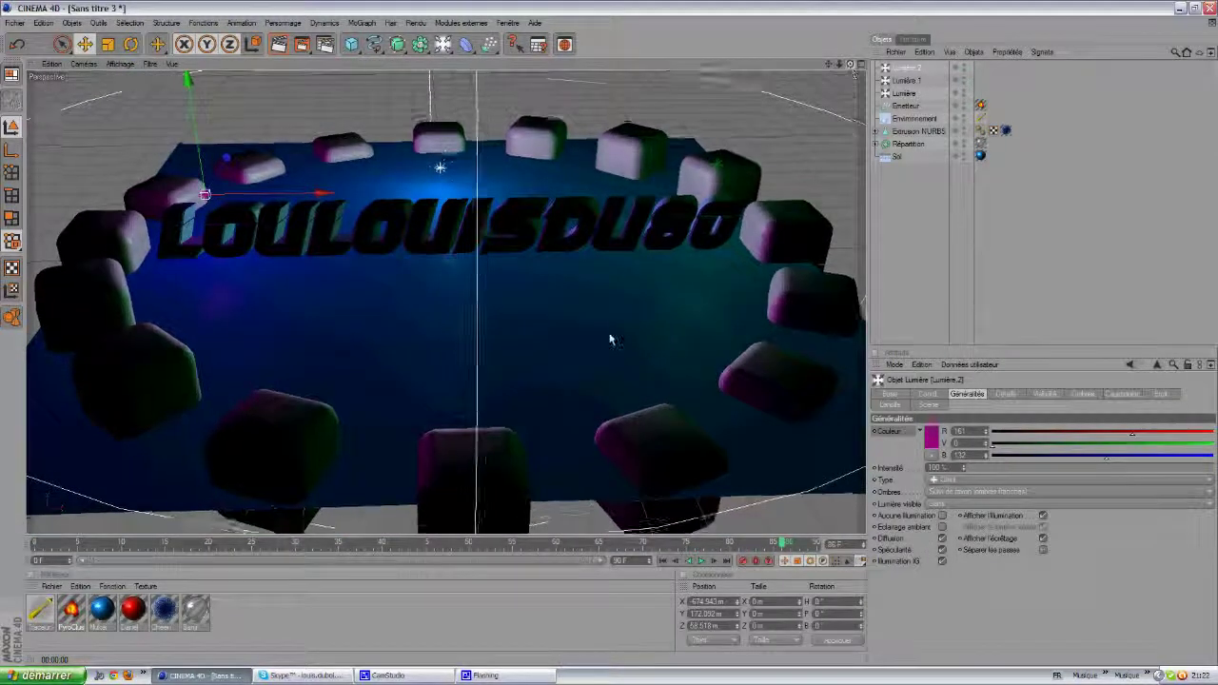
Render the active viewport with Rendu de la vue active (Ctrl+R)
click(280, 46)
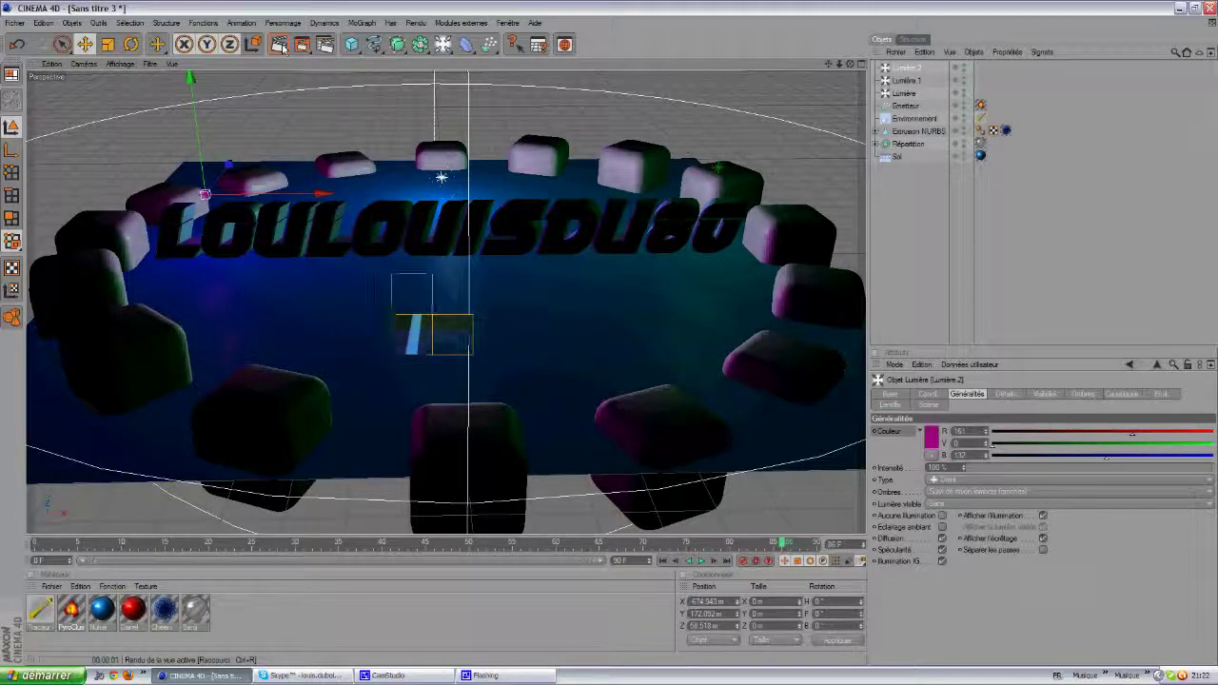